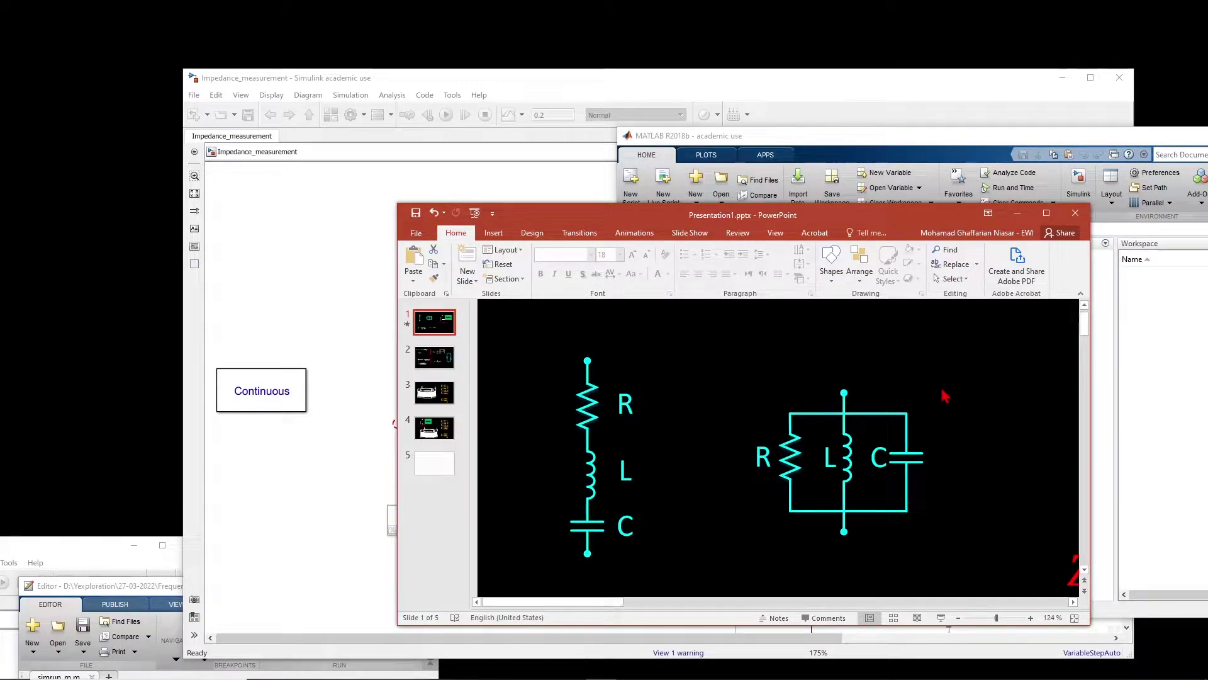
- Show slide 2's lossy-inductor resonance derivation full screen, then set the presentation aside
{"action": "double_click", "coordinate": [923, 212]}
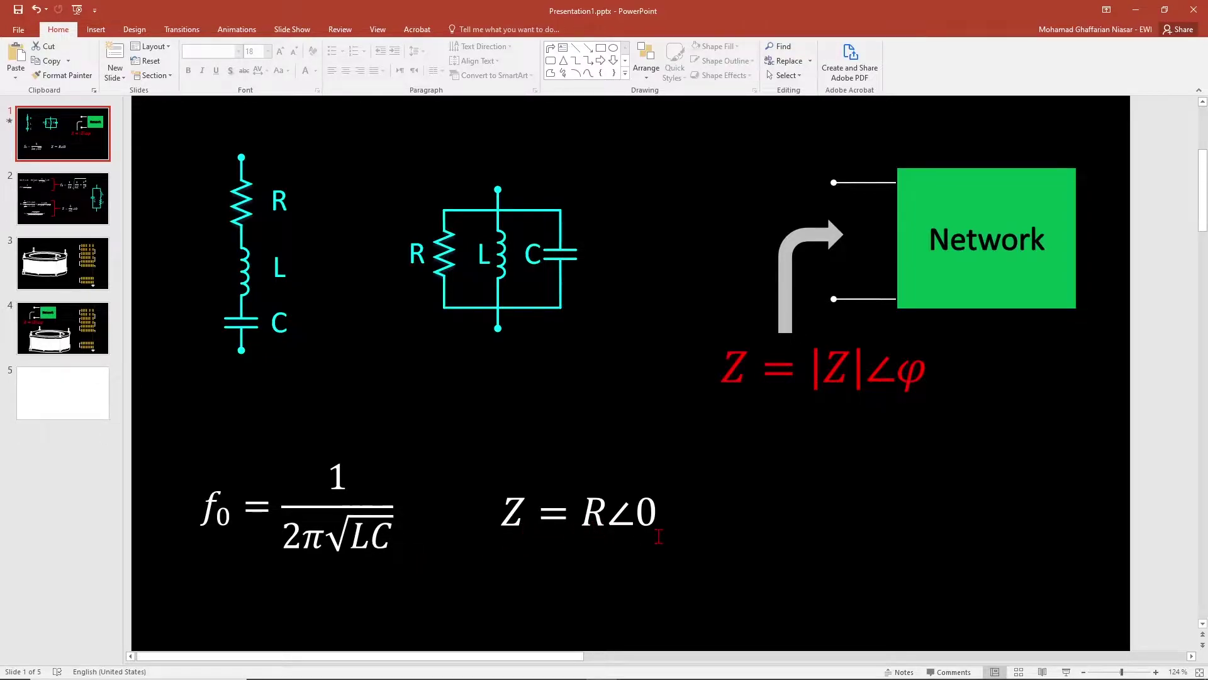
{"action": "left_click", "coordinate": [104, 205]}
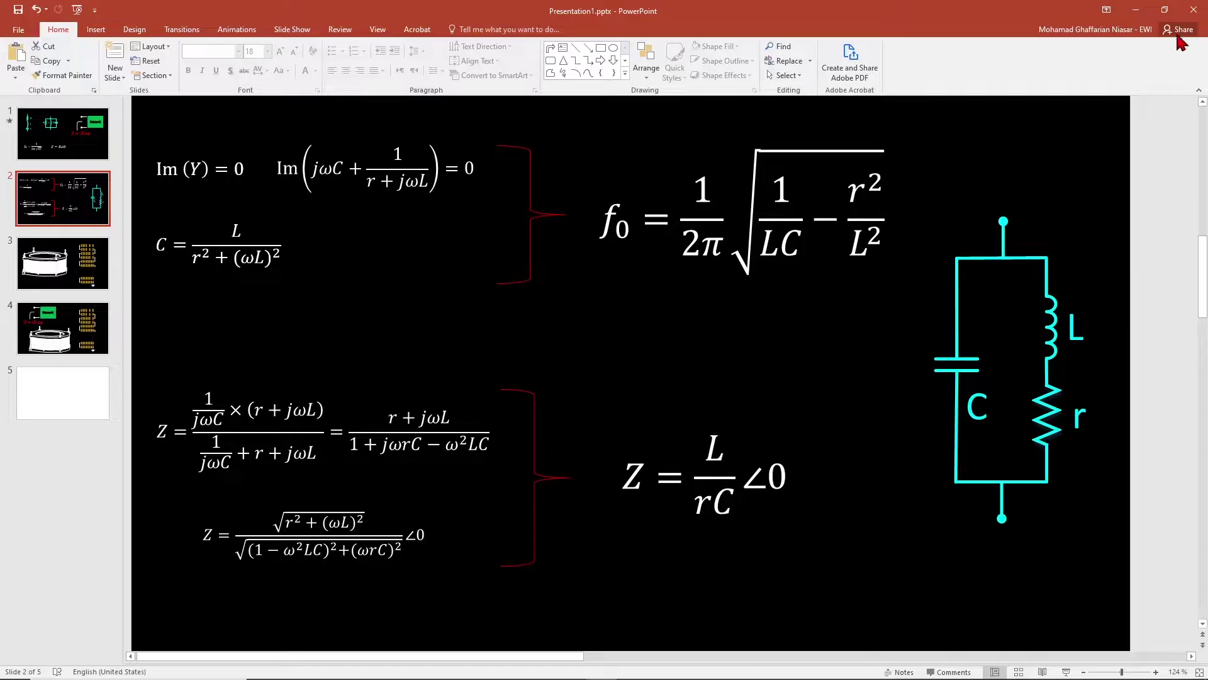
{"action": "left_click", "coordinate": [1136, 9]}
- Review the inductor, capacitor and resistor parameters unchanged, then select powergui and the RLC circuit
{"action": "left_click", "coordinate": [635, 89]}
{"action": "left_click_drag", "start_coordinate": [635, 88], "coordinate": [603, 78]}
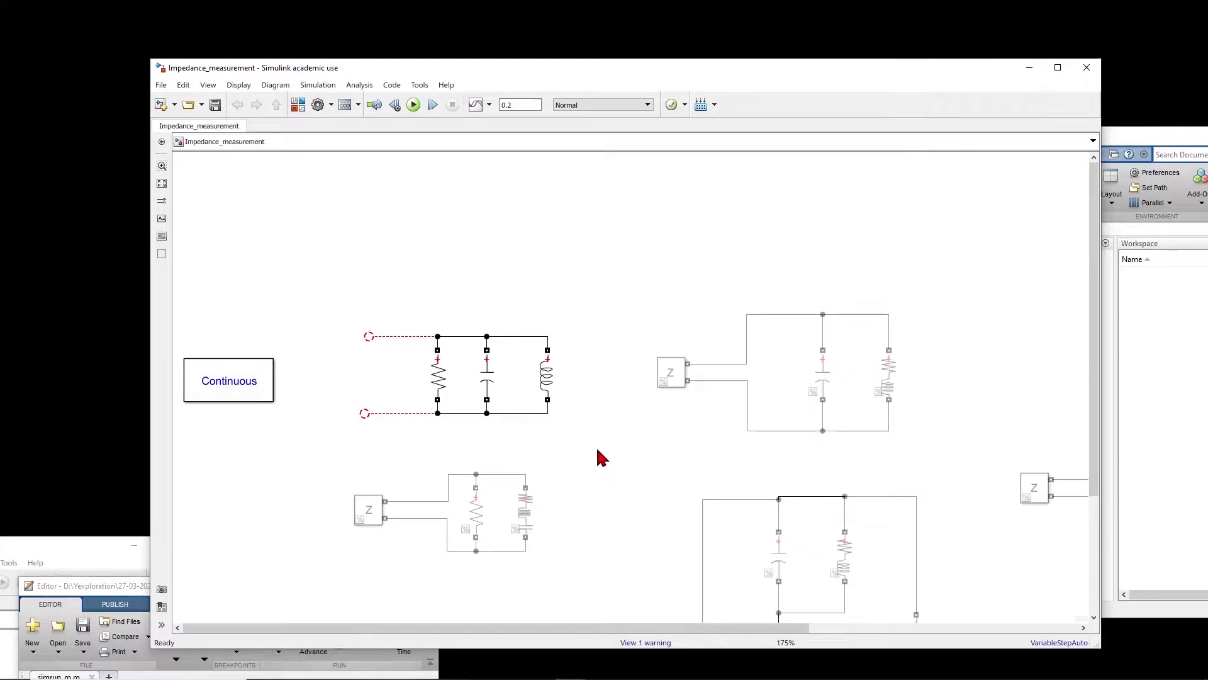
{"action": "double_click", "coordinate": [542, 387]}
{"action": "left_click", "coordinate": [650, 466]}
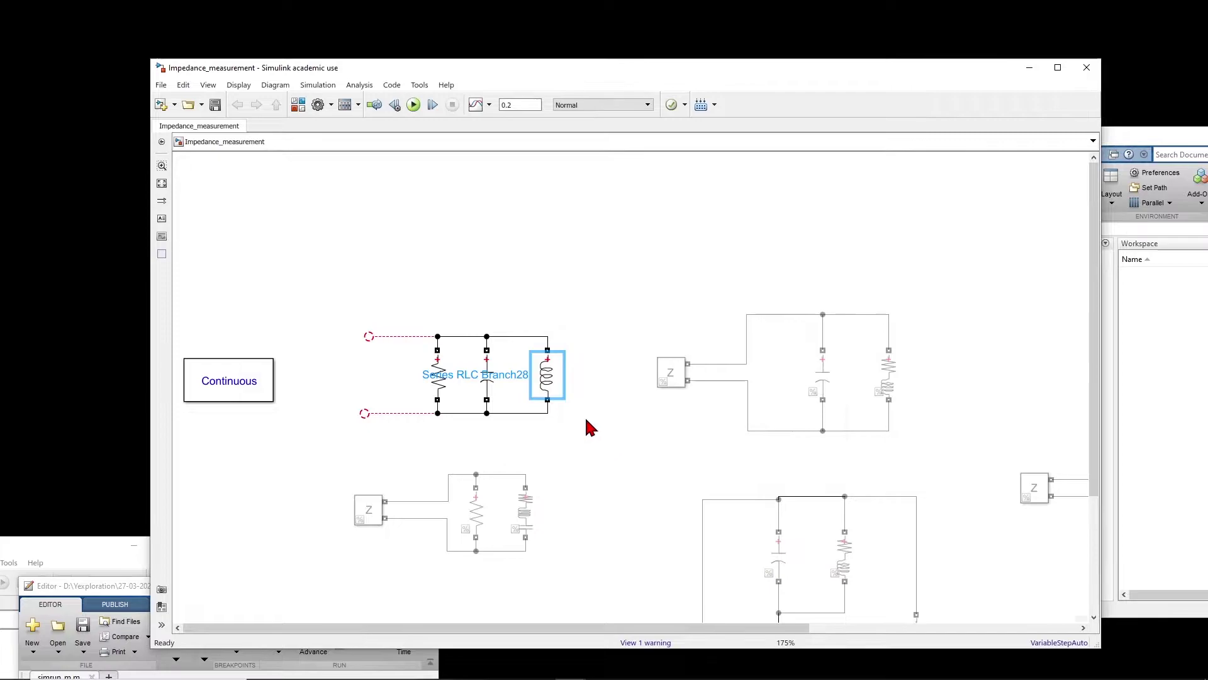
{"action": "double_click", "coordinate": [489, 375]}
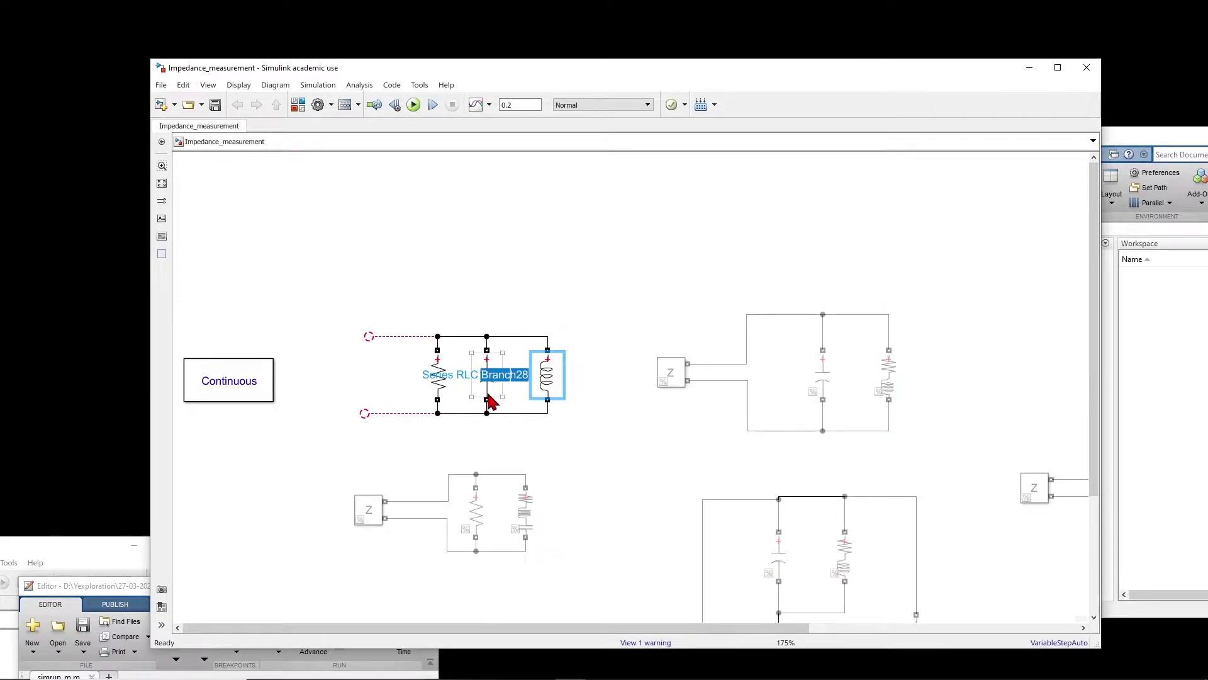
{"action": "double_click", "coordinate": [490, 387]}
{"action": "left_click", "coordinate": [599, 458]}
{"action": "double_click", "coordinate": [441, 381]}
{"action": "left_click", "coordinate": [547, 453]}
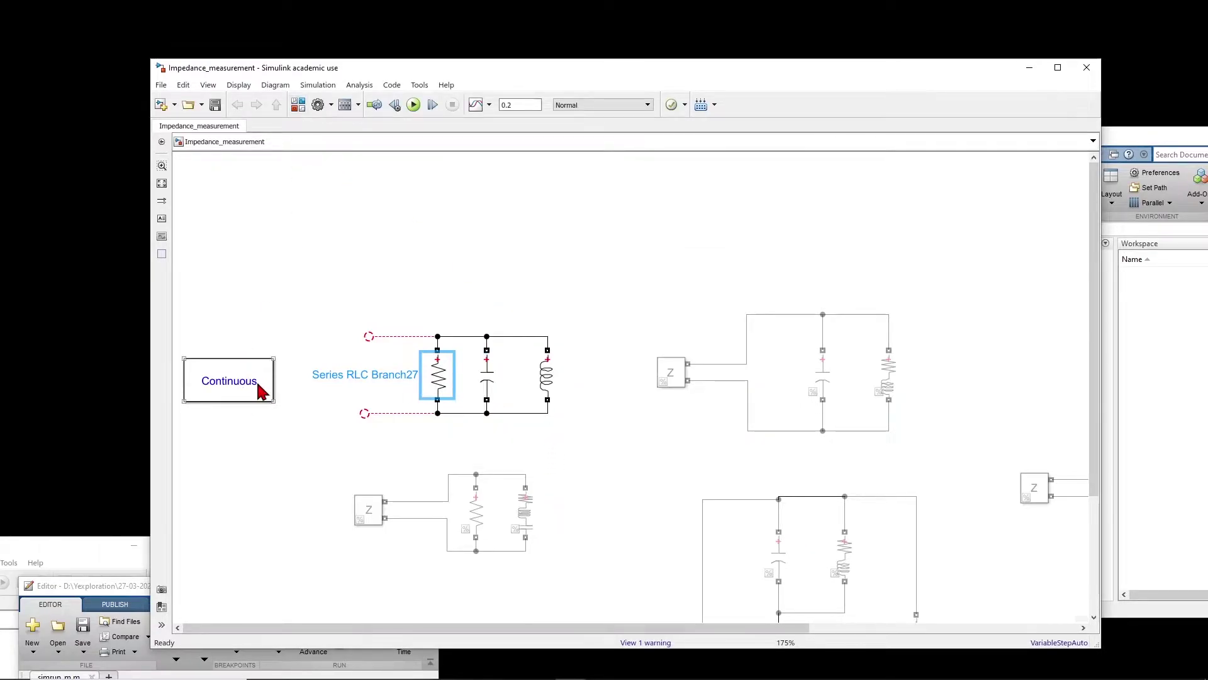
{"action": "left_click_drag", "start_coordinate": [622, 214], "coordinate": [579, 278]}
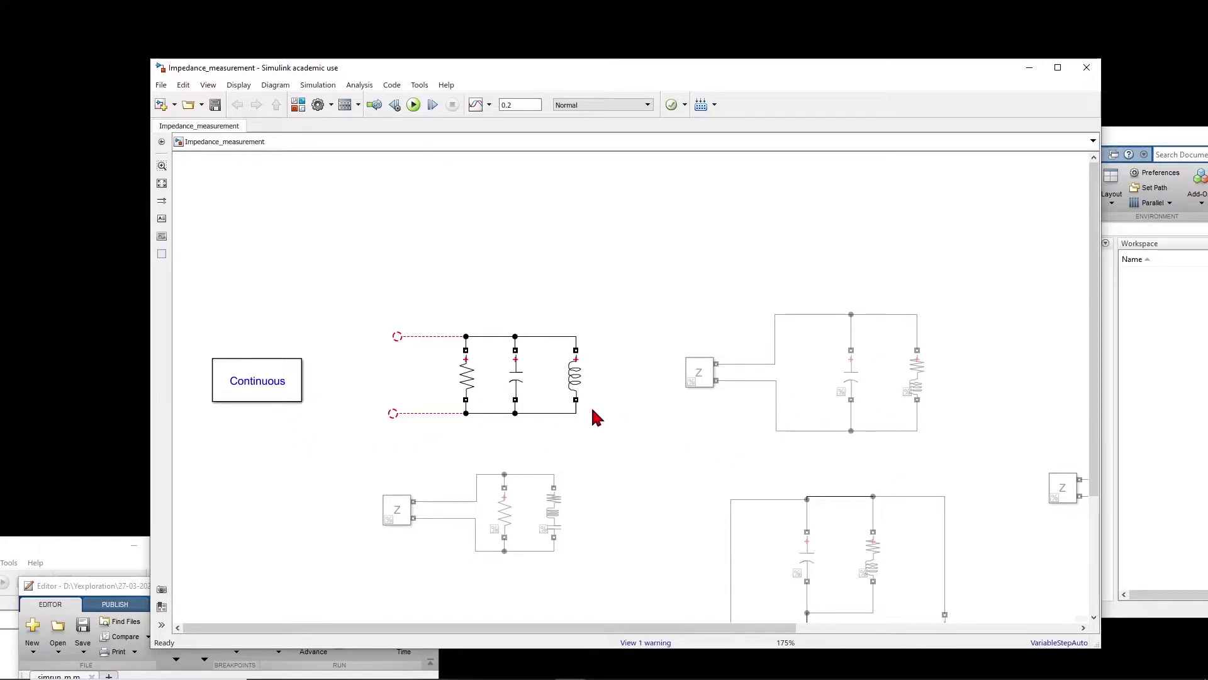
- Search the library for 'impedance' and place an Impedance Measurement block in the model
{"action": "left_click", "coordinate": [299, 105]}
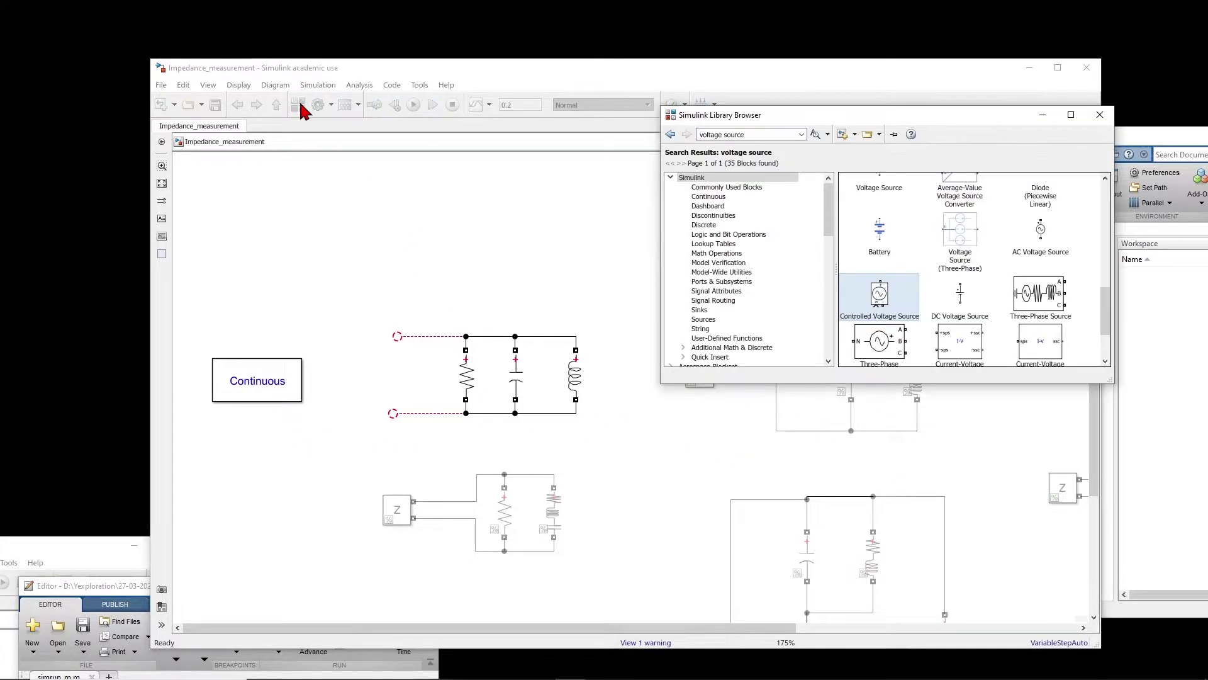
{"action": "left_click", "coordinate": [785, 135]}
{"action": "type", "text": "impedance"}
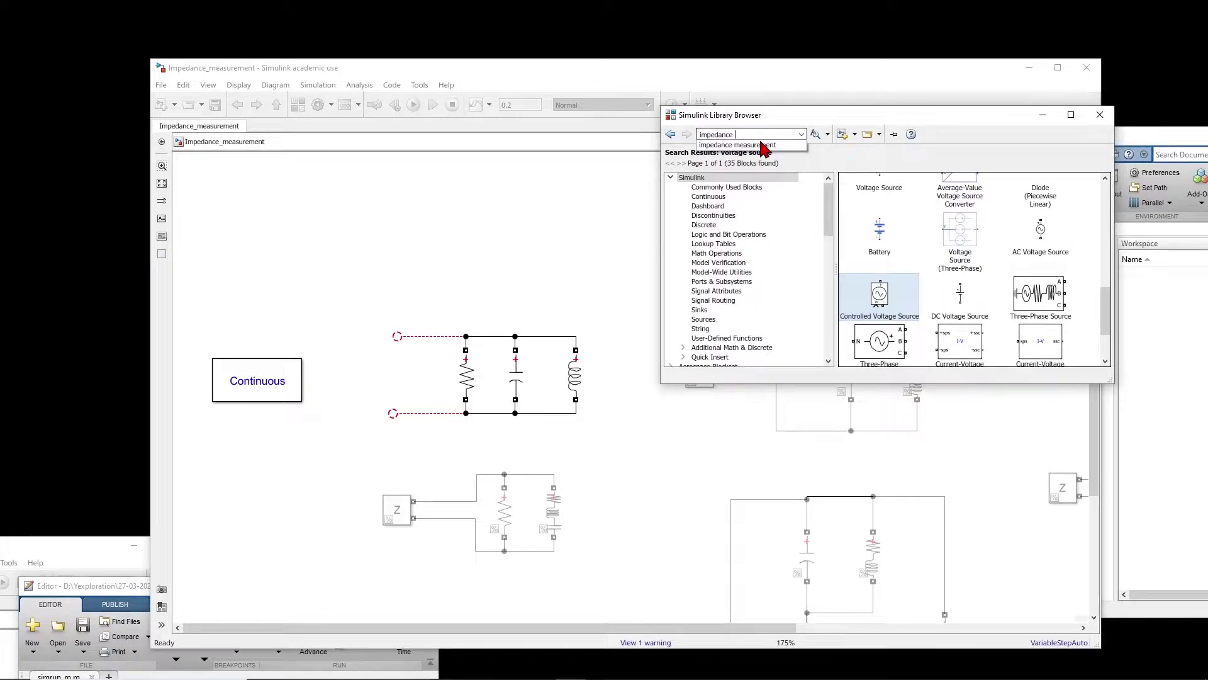
{"action": "left_click", "coordinate": [764, 145]}
{"action": "left_click", "coordinate": [813, 135]}
{"action": "left_click_drag", "start_coordinate": [879, 200], "coordinate": [385, 272]}
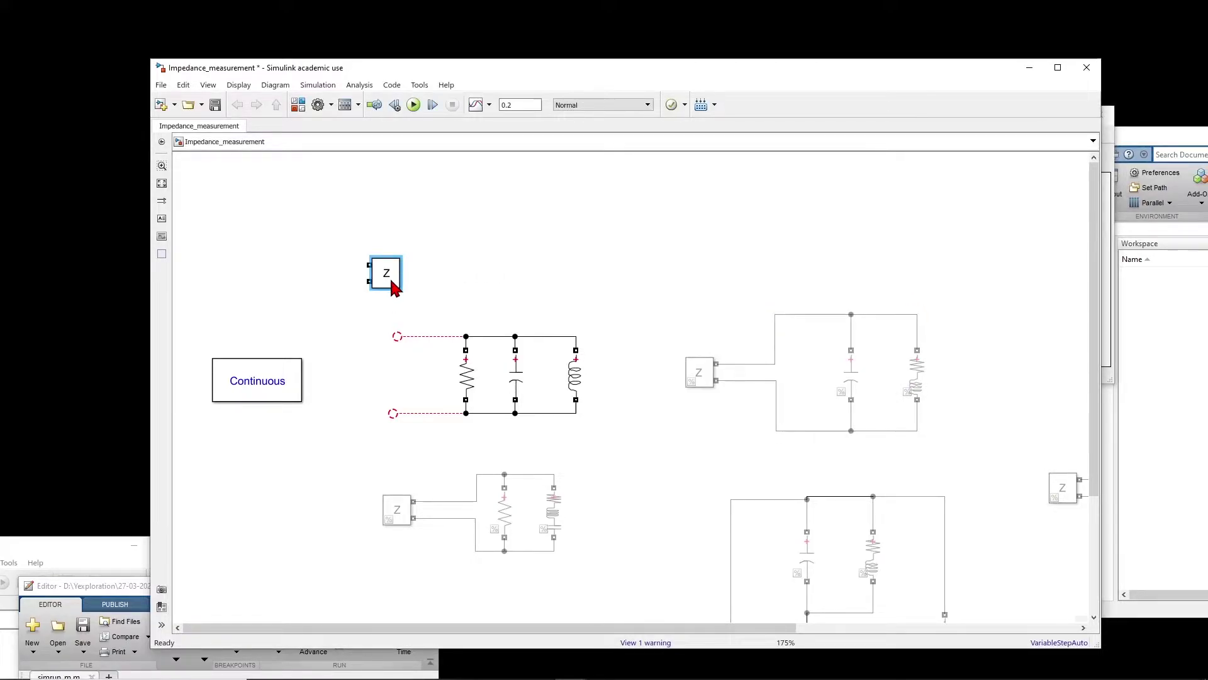
- Rotate the Impedance Measurement block twice, move it beside Continuous, and wire it across the circuit
{"action": "key", "text": "ctrl+r"}
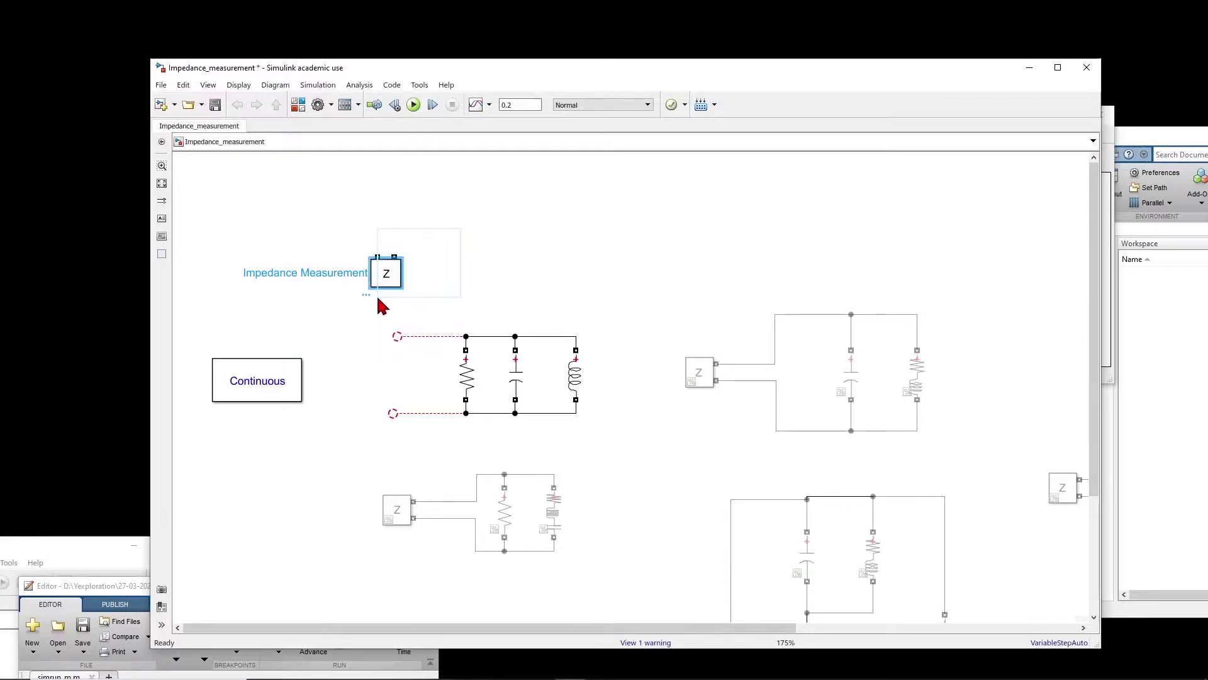
{"action": "key", "text": "ctrl+r"}
{"action": "mouse_move", "coordinate": [406, 285]}
{"action": "left_mouse_down"}
{"action": "mouse_move", "coordinate": [363, 390]}
{"action": "mouse_move", "coordinate": [397, 337]}
{"action": "left_mouse_up"}
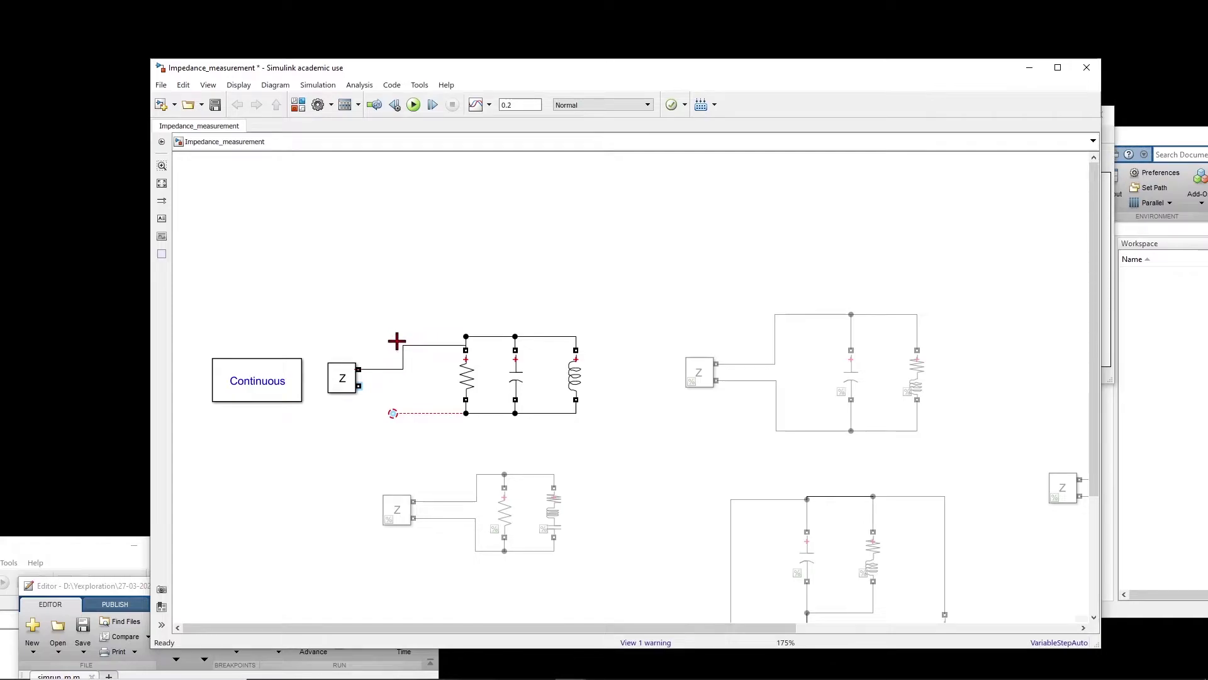
{"action": "left_click_drag", "start_coordinate": [363, 389], "coordinate": [395, 417]}
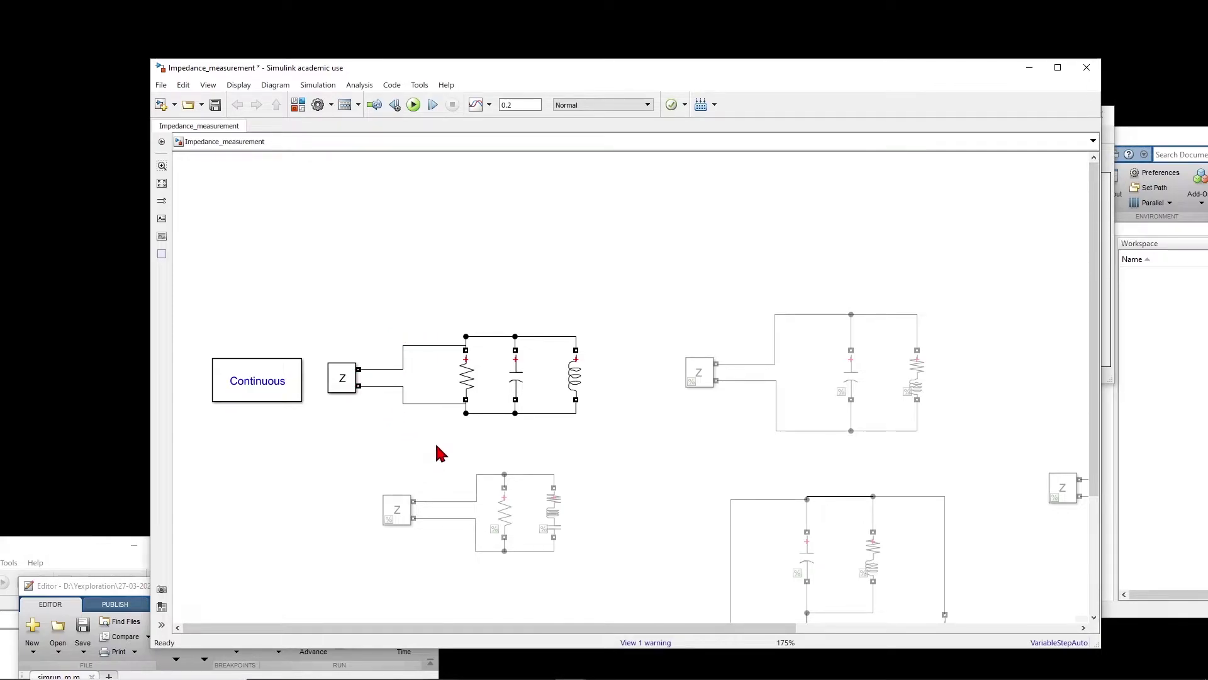
- Launch powergui's Impedance vs Frequency Measurement tool and move its window to the right
{"action": "left_click", "coordinate": [253, 384]}
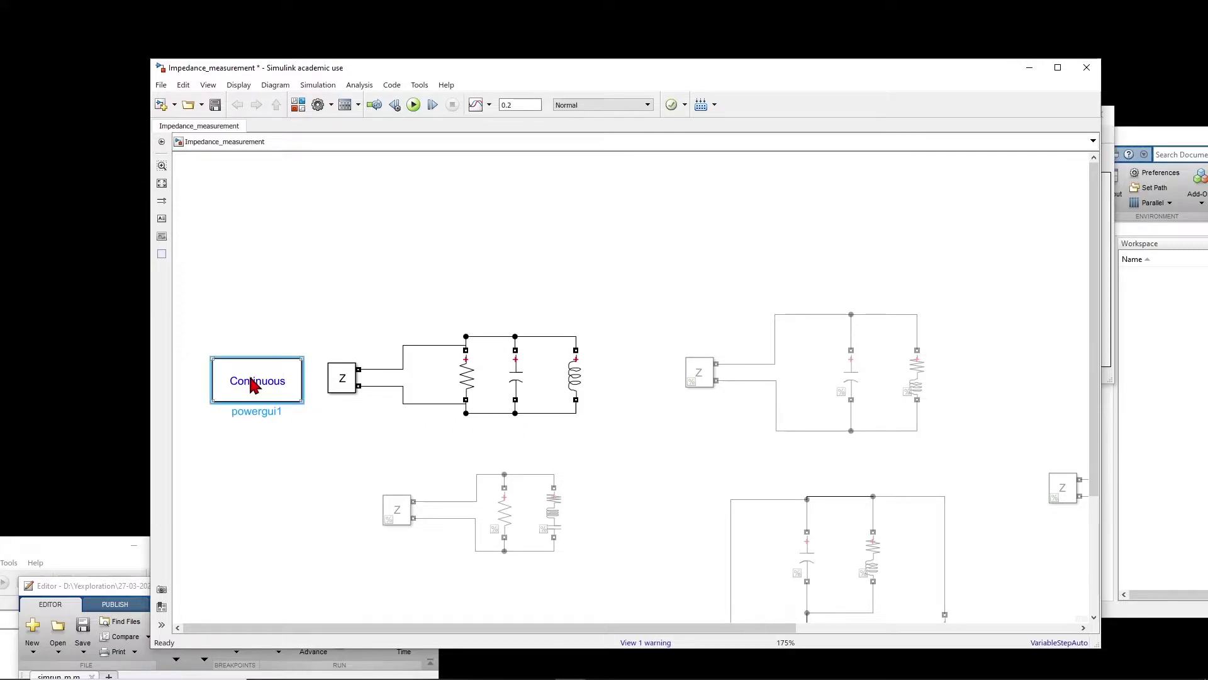
{"action": "double_click", "coordinate": [253, 385]}
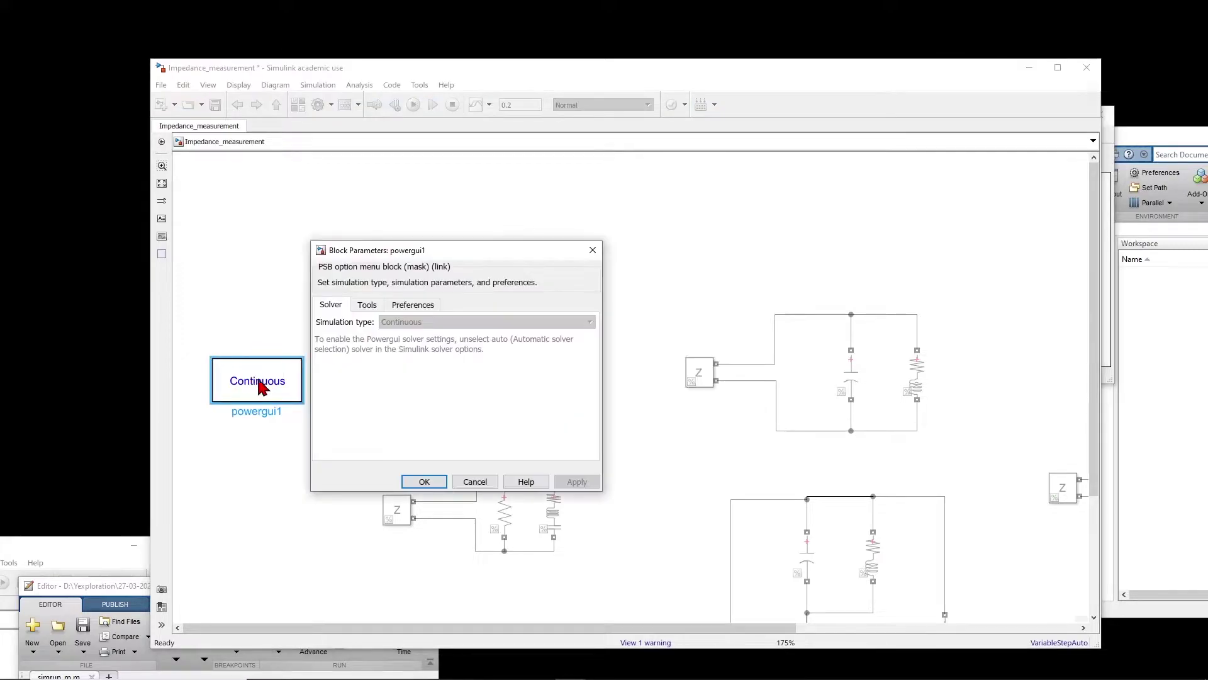
{"action": "left_click", "coordinate": [369, 308]}
{"action": "left_click", "coordinate": [504, 354]}
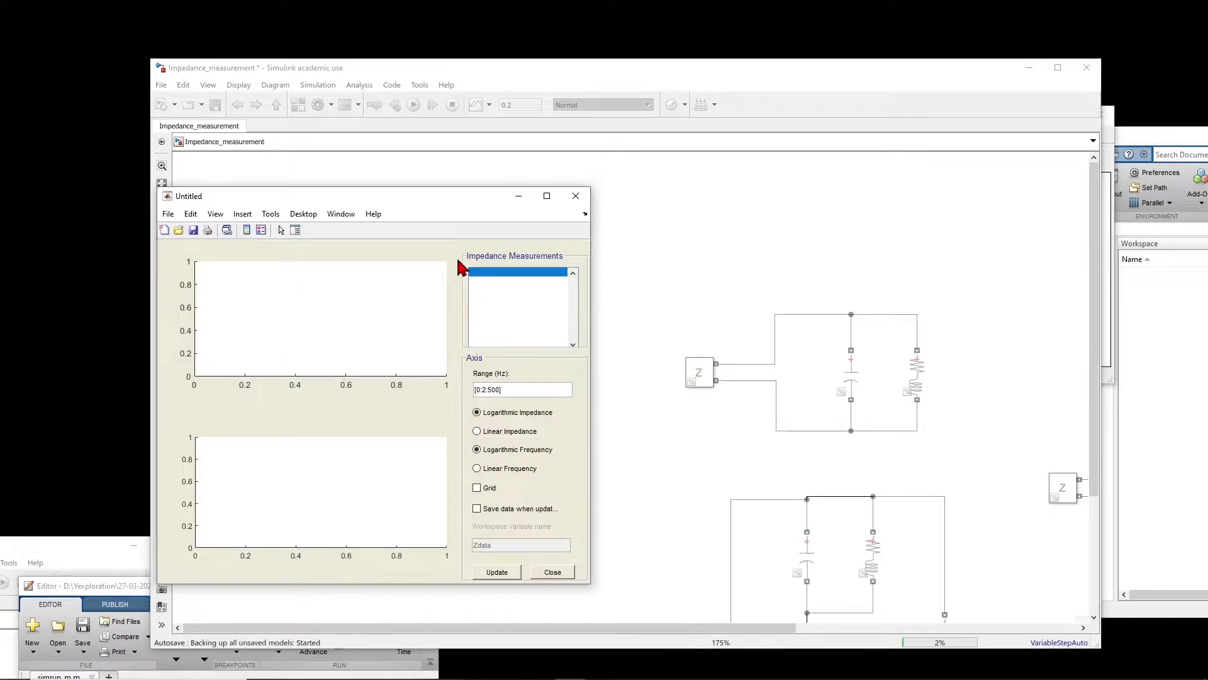
{"action": "left_click_drag", "start_coordinate": [432, 191], "coordinate": [531, 164]}
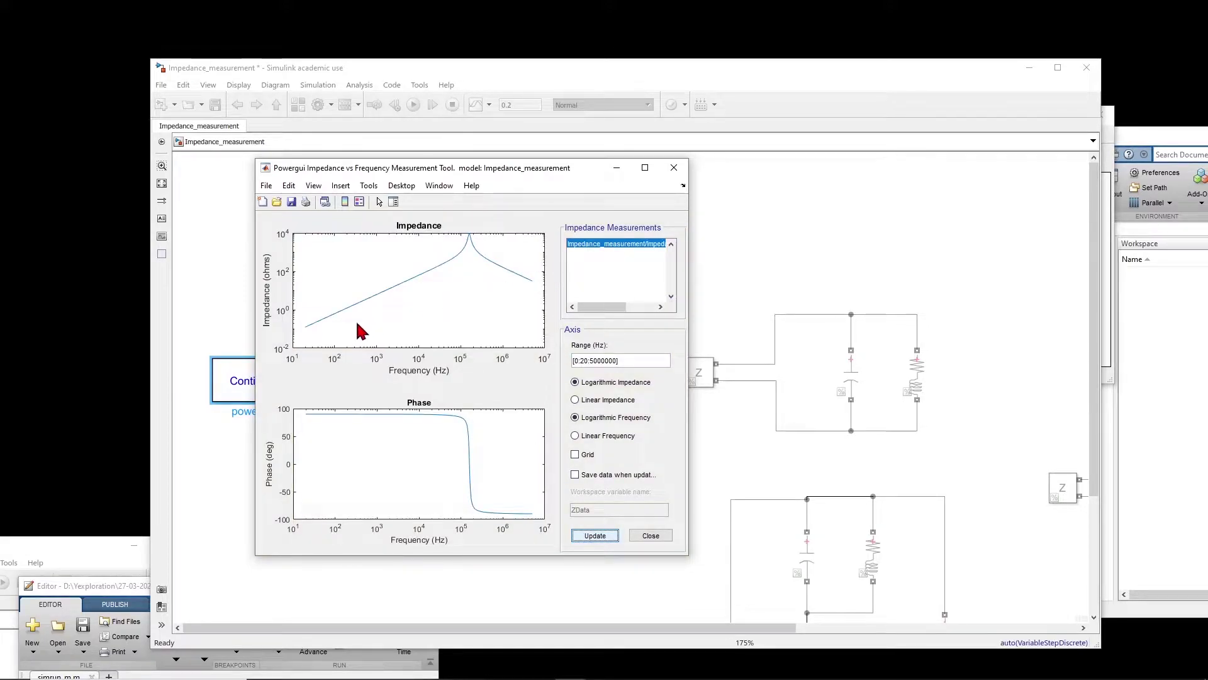
{"action": "left_click_drag", "start_coordinate": [486, 178], "coordinate": [725, 198]}
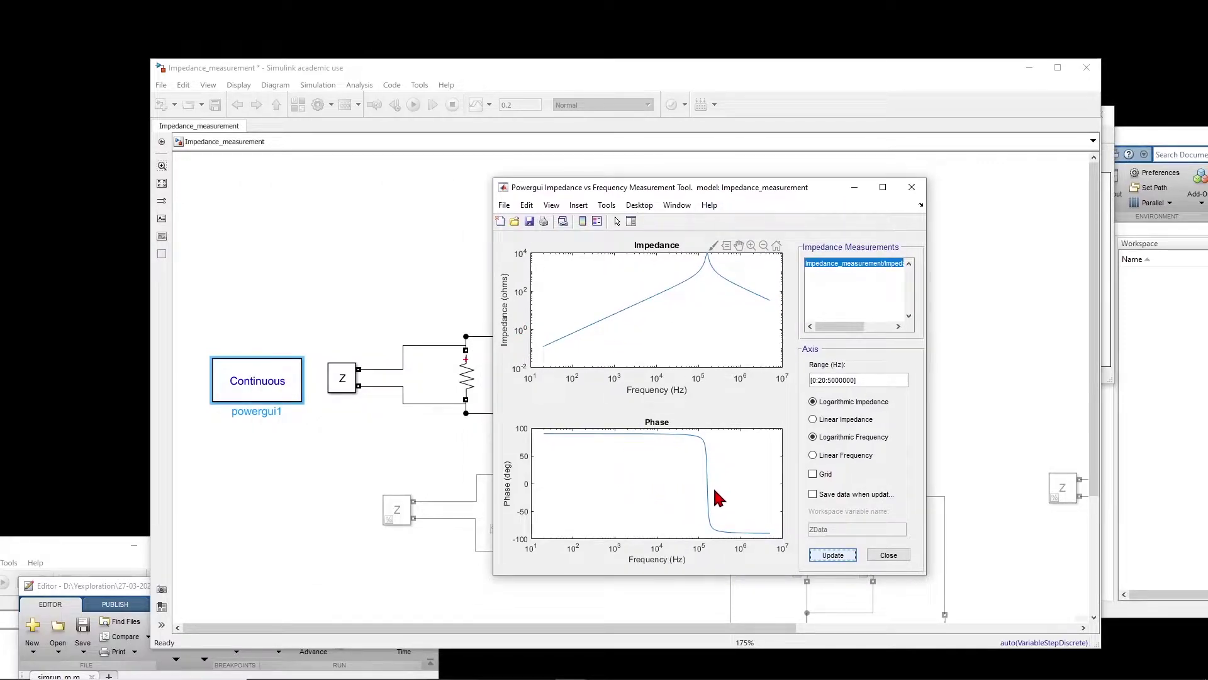
{"action": "left_click_drag", "start_coordinate": [733, 182], "coordinate": [880, 178]}
- Check the inductor's inductance value, leaving it unchanged
{"action": "mouse_move", "coordinate": [752, 353]}
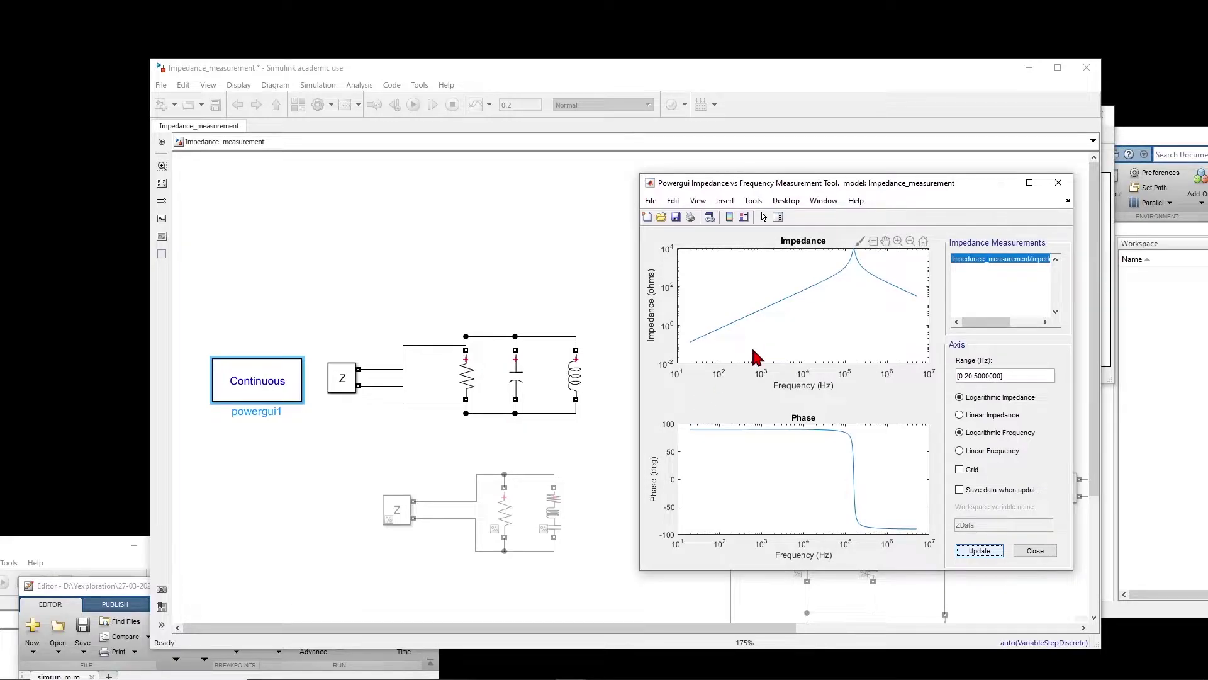
{"action": "double_click", "coordinate": [580, 387]}
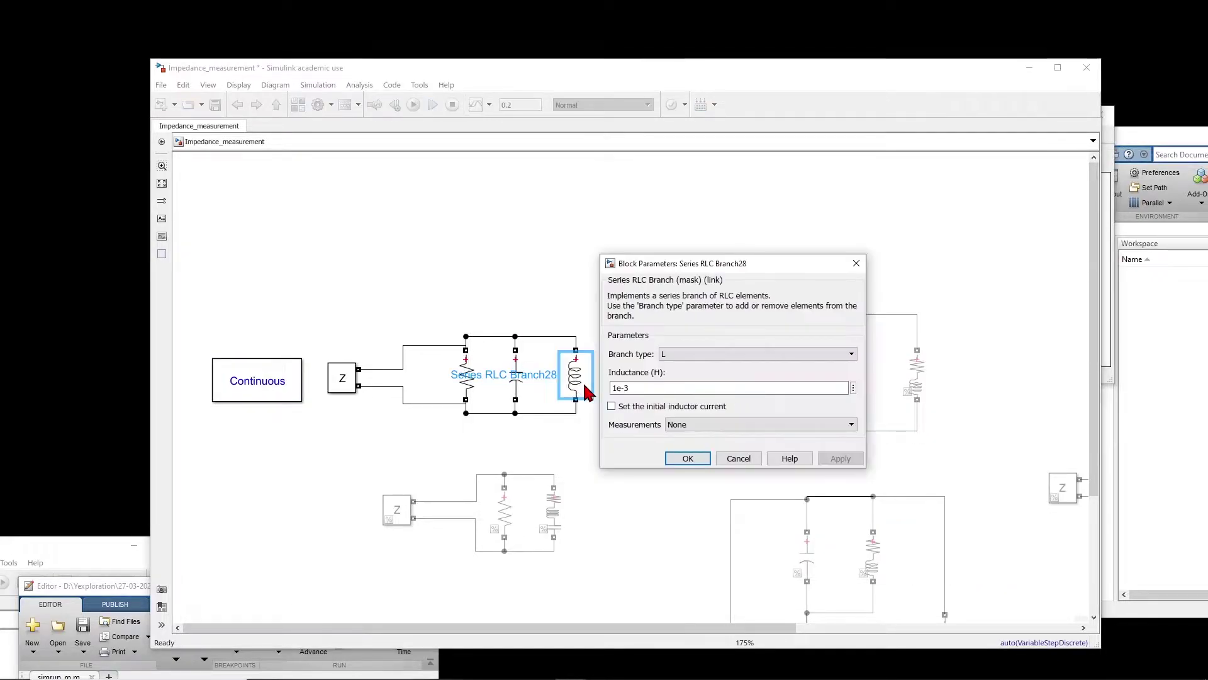
{"action": "left_click", "coordinate": [688, 460]}
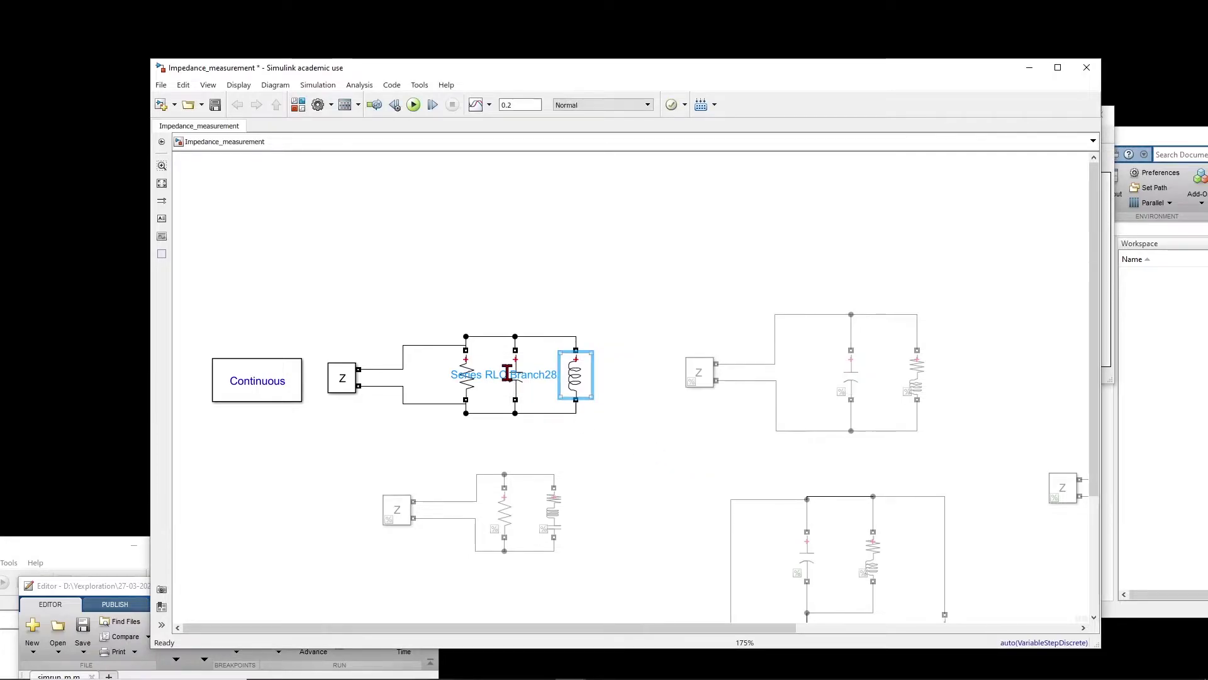
{"action": "left_click", "coordinate": [572, 432]}
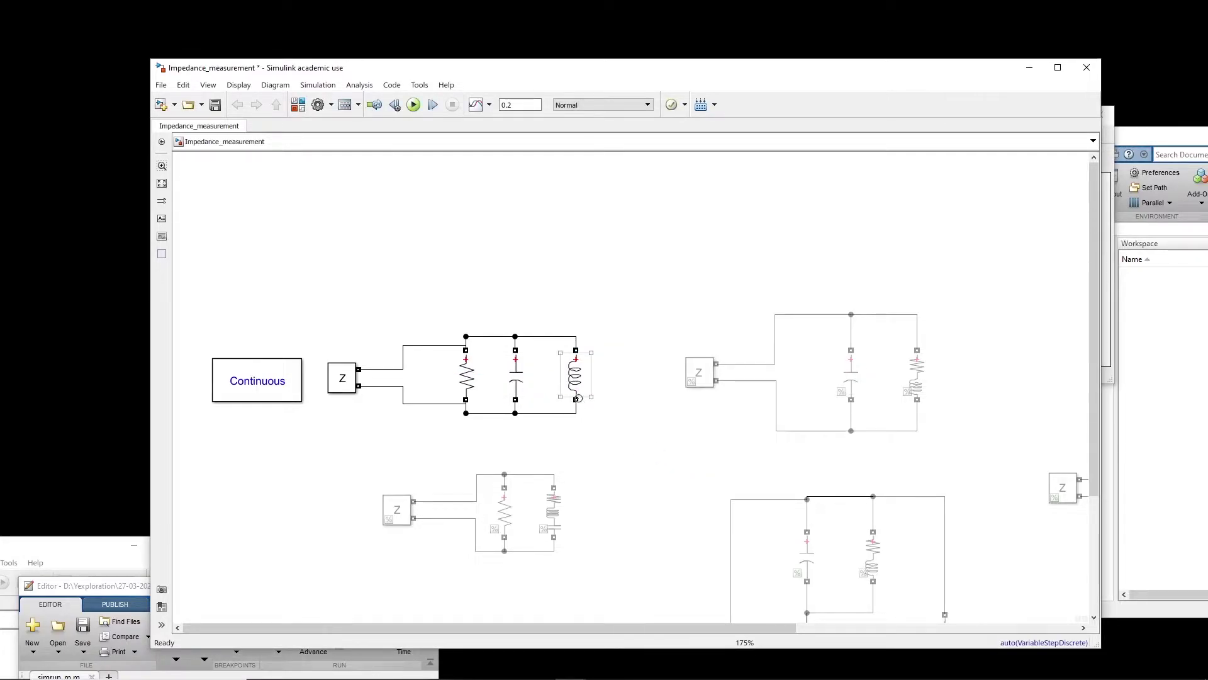
- Rearrange the windows and turn on data tips in the impedance tool plot
{"action": "left_click_drag", "start_coordinate": [875, 70], "coordinate": [782, 74]}
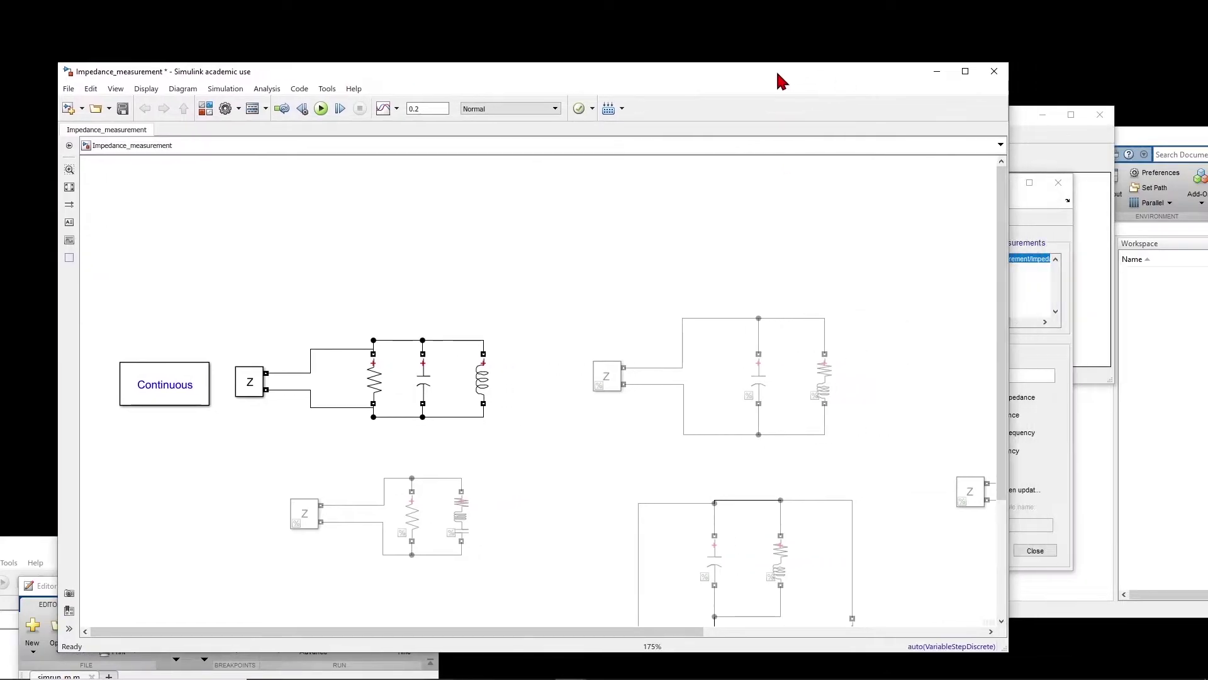
{"action": "left_click_drag", "start_coordinate": [926, 186], "coordinate": [740, 170]}
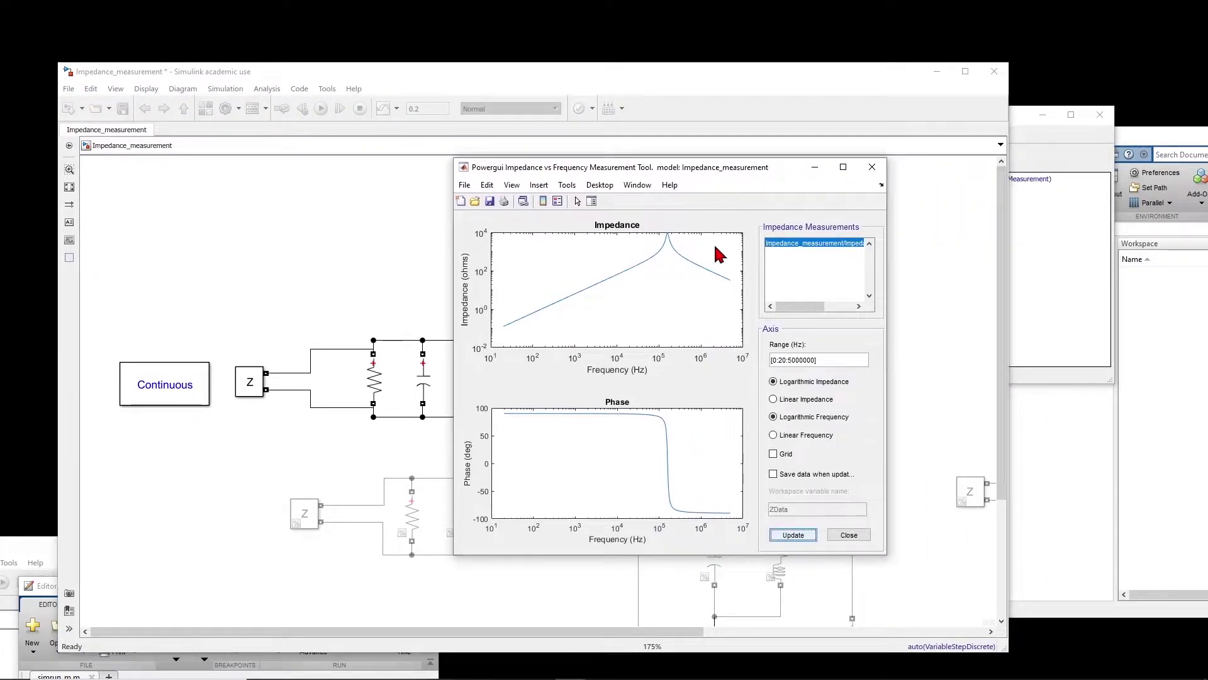
{"action": "left_click", "coordinate": [573, 190]}
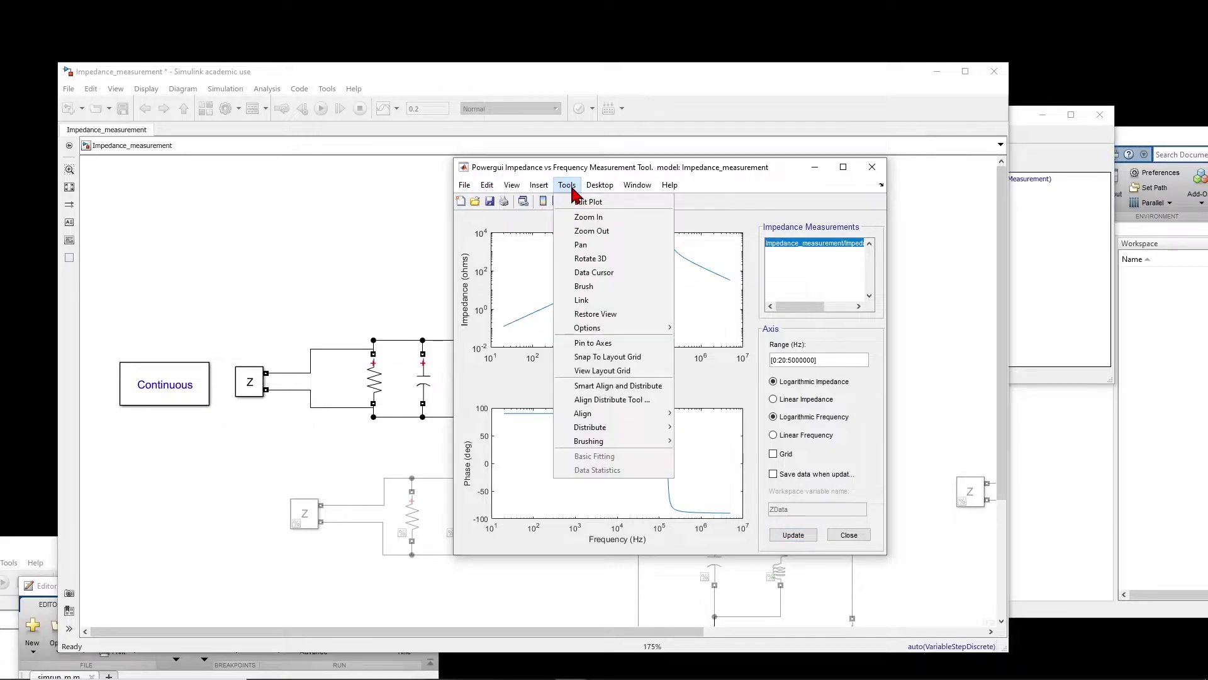
{"action": "left_click", "coordinate": [598, 274]}
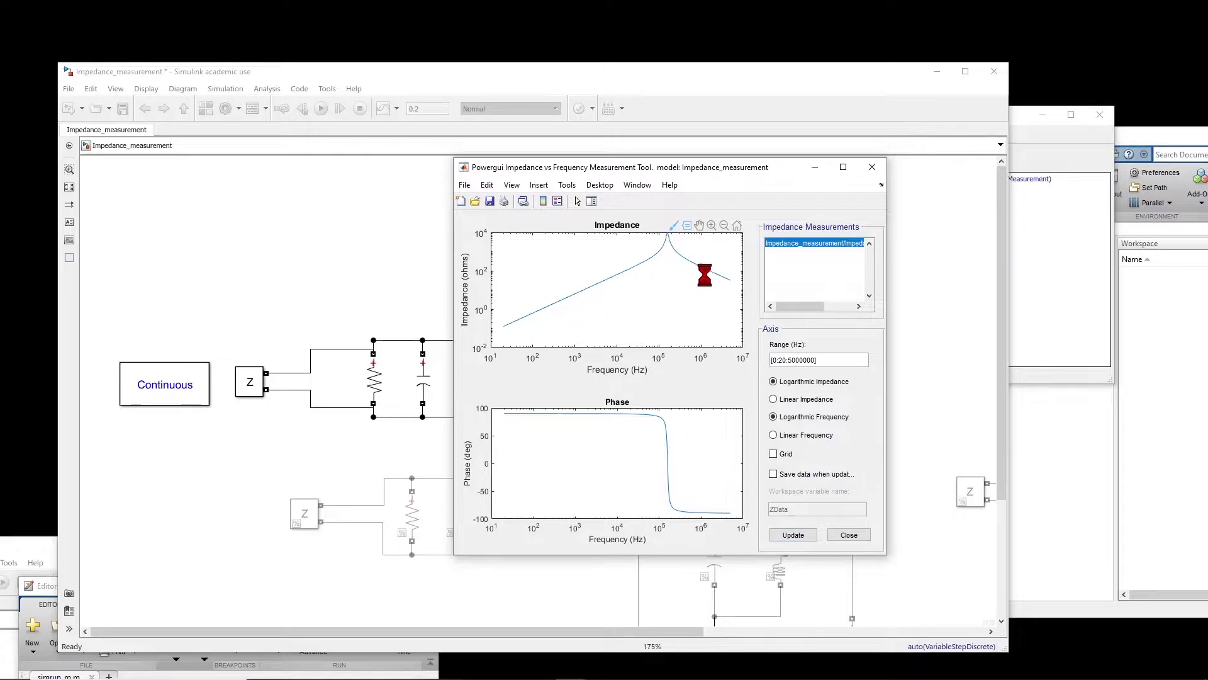
- Mark the resonance peak (~1.665e+05 Hz, 7441 Ω) and its phase (-0.6122°) with data tips
{"action": "left_click", "coordinate": [666, 237]}
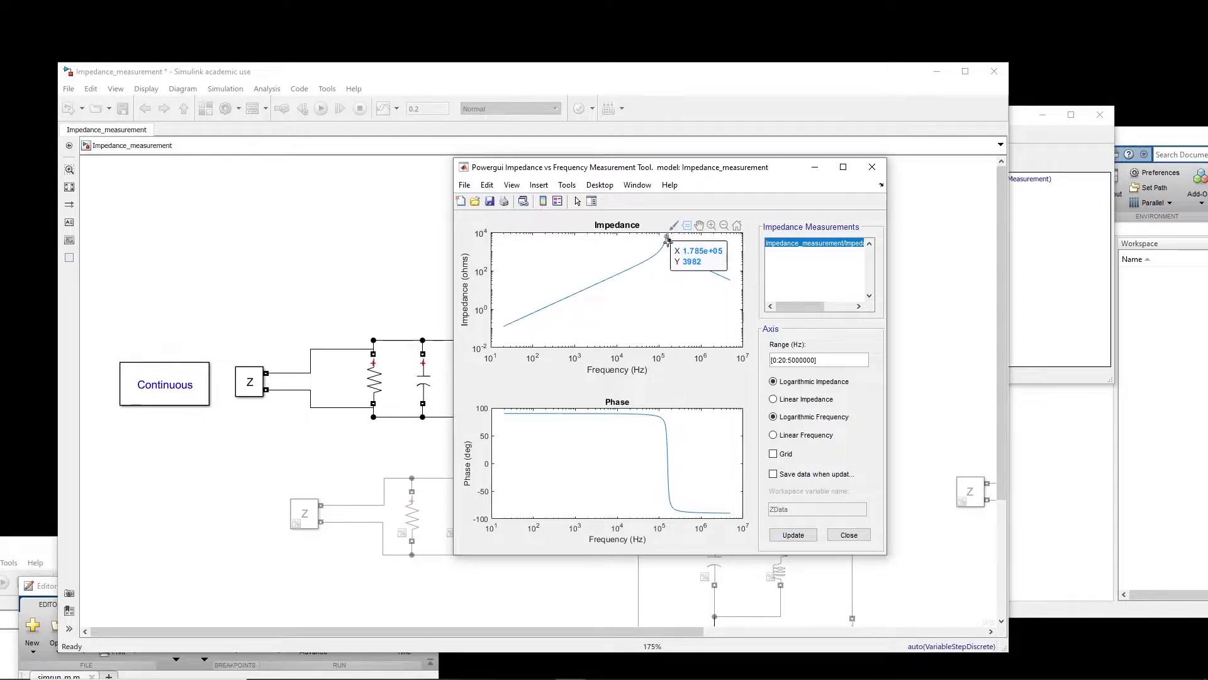
{"action": "left_click", "coordinate": [667, 238]}
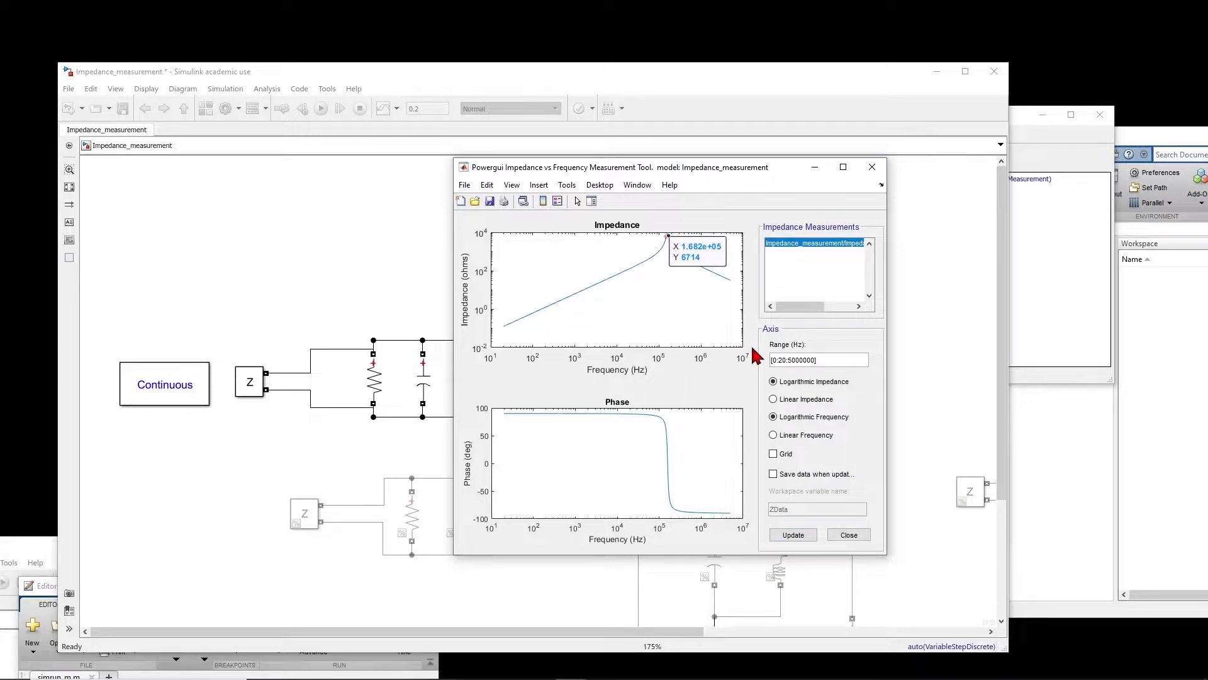
{"action": "key", "text": "Left"}
{"action": "key", "text": "Left"}
{"action": "key", "text": "Left"}
{"action": "key", "text": "Left"}
{"action": "key", "text": "Left"}
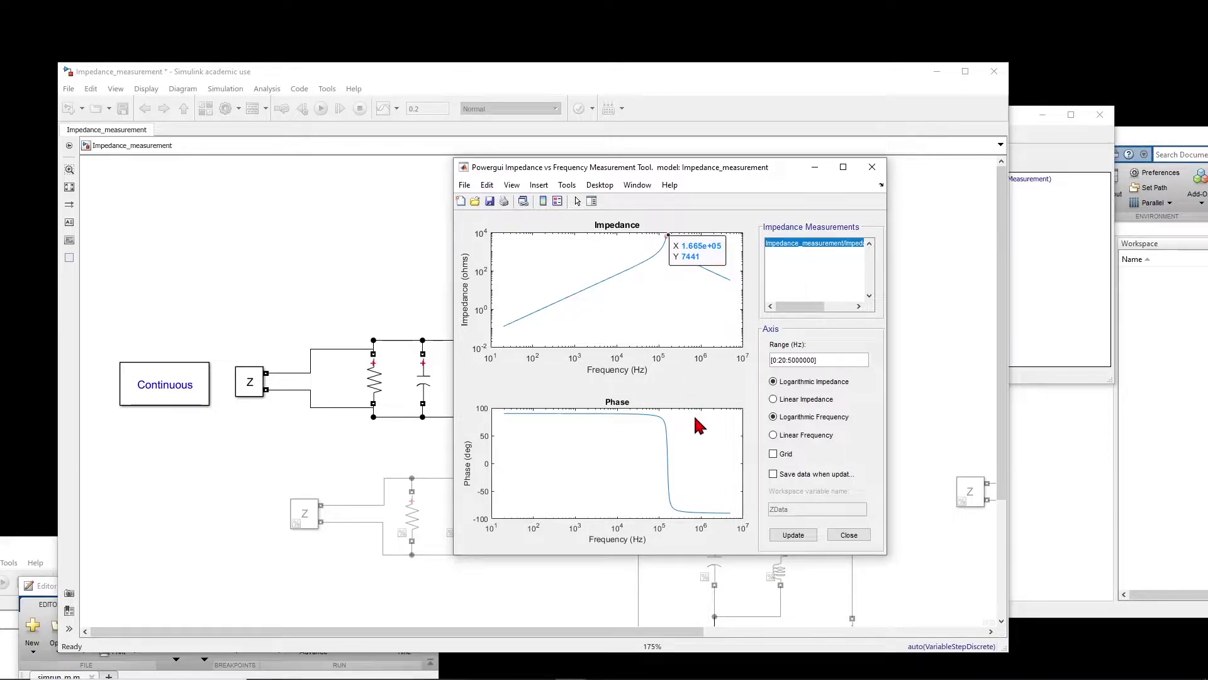
{"action": "left_click", "coordinate": [667, 463]}
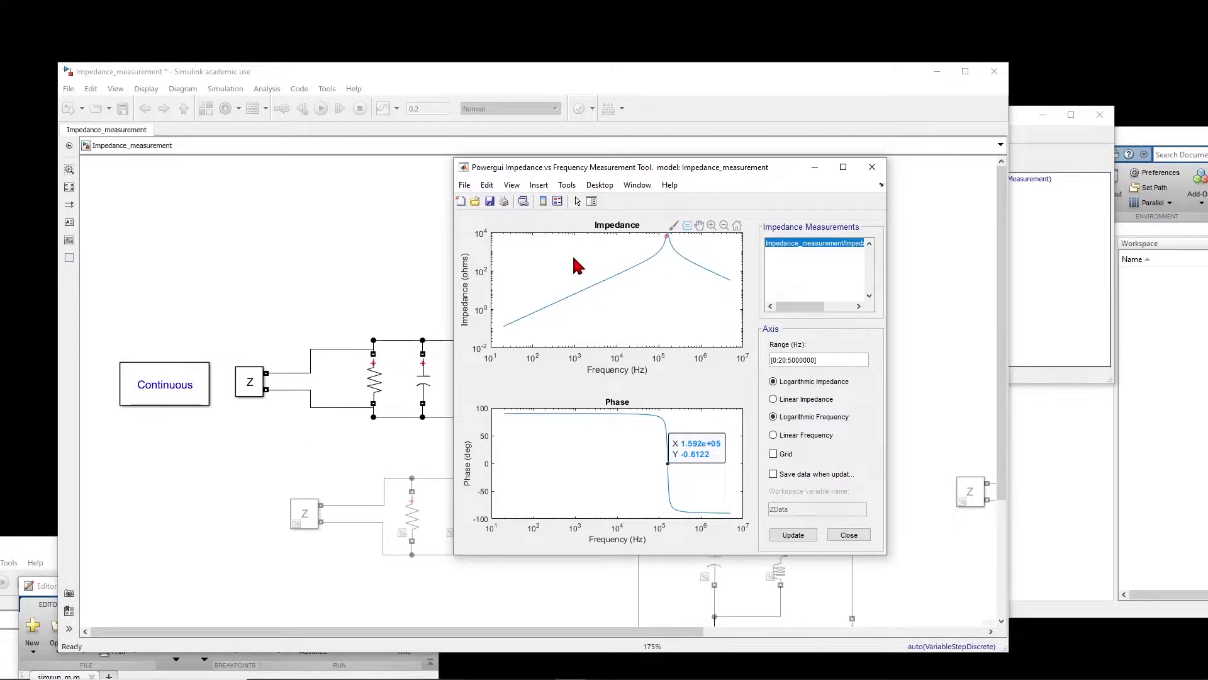
- Check the top circuit resistor's resistance value and confirm it unchanged
{"action": "left_click", "coordinate": [574, 66]}
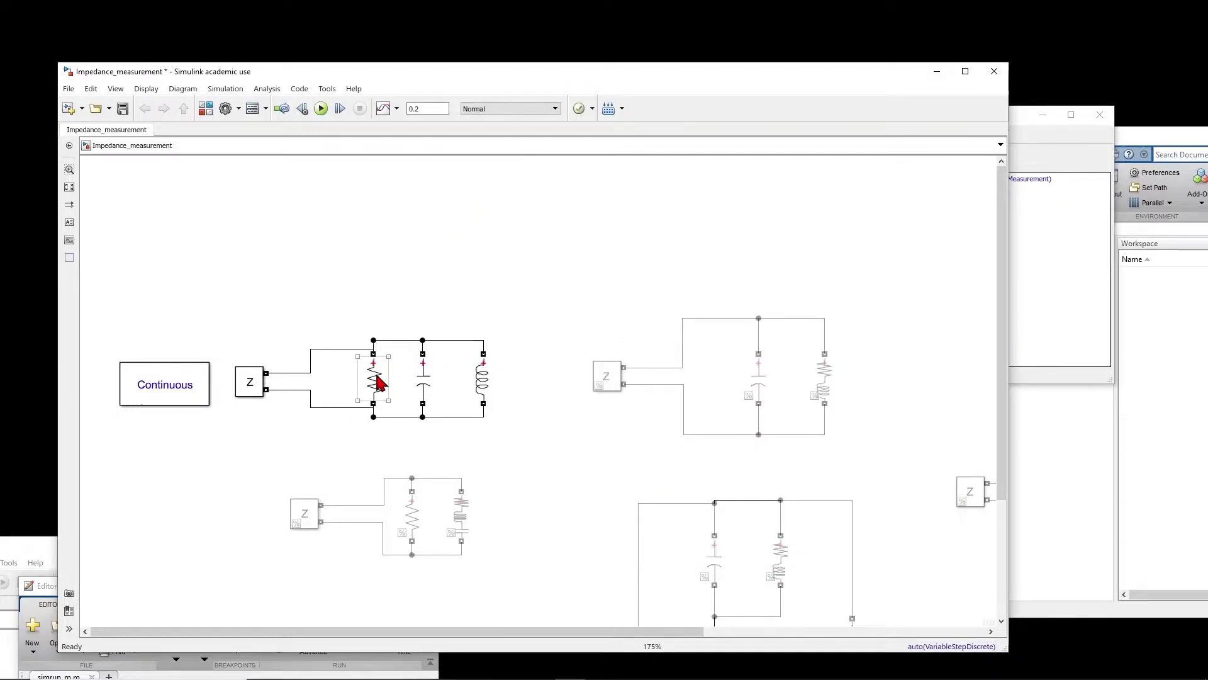
{"action": "left_click", "coordinate": [375, 387]}
{"action": "double_click", "coordinate": [375, 387]}
{"action": "left_click", "coordinate": [458, 403]}
{"action": "left_click", "coordinate": [487, 455]}
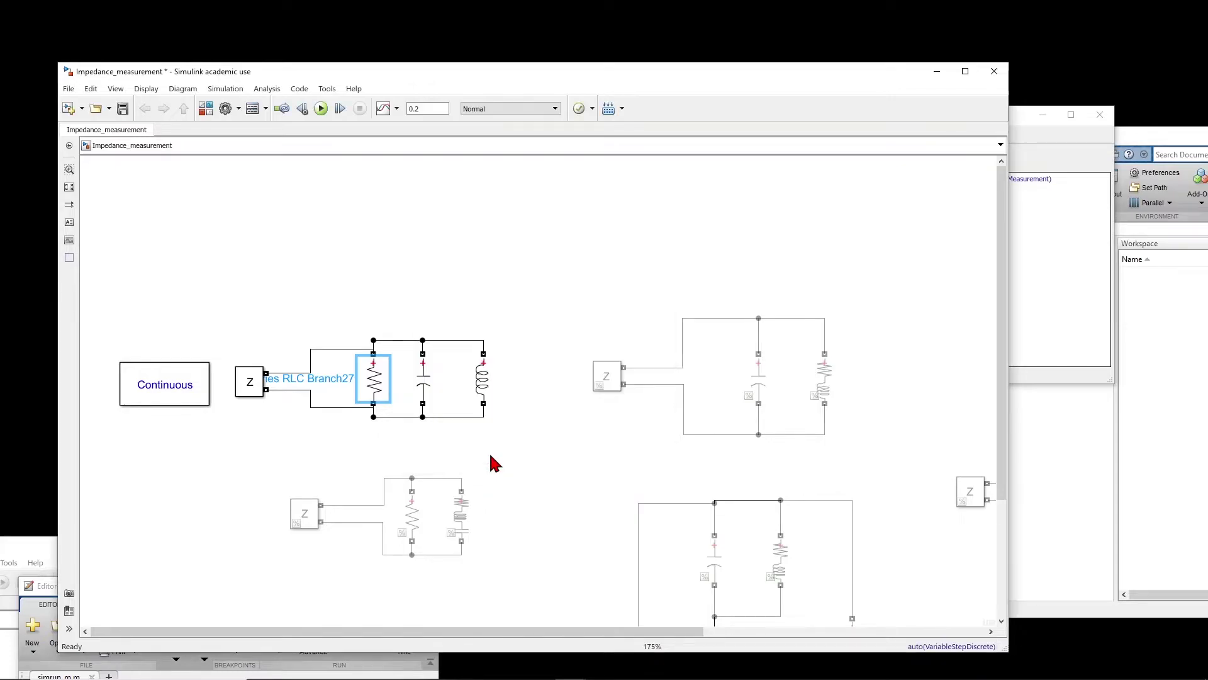
- Rearrange the model and impedance tool windows, switching between them
{"action": "left_click_drag", "start_coordinate": [900, 75], "coordinate": [706, 60]}
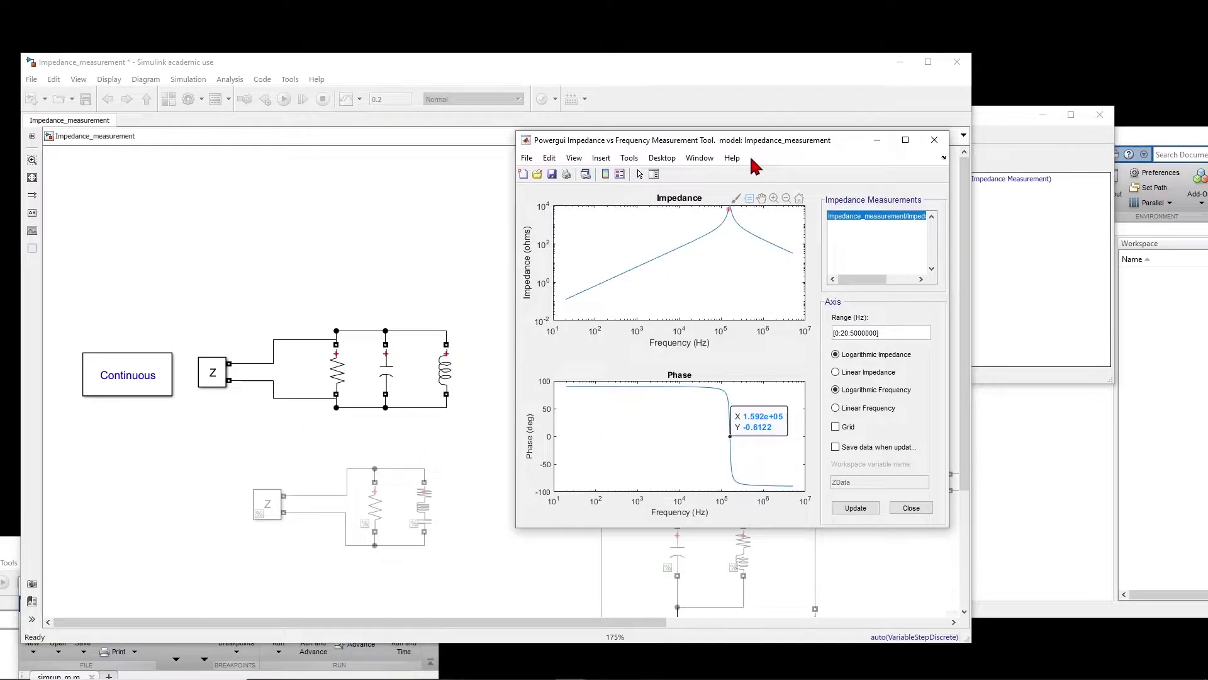
{"action": "left_click_drag", "start_coordinate": [749, 144], "coordinate": [795, 148]}
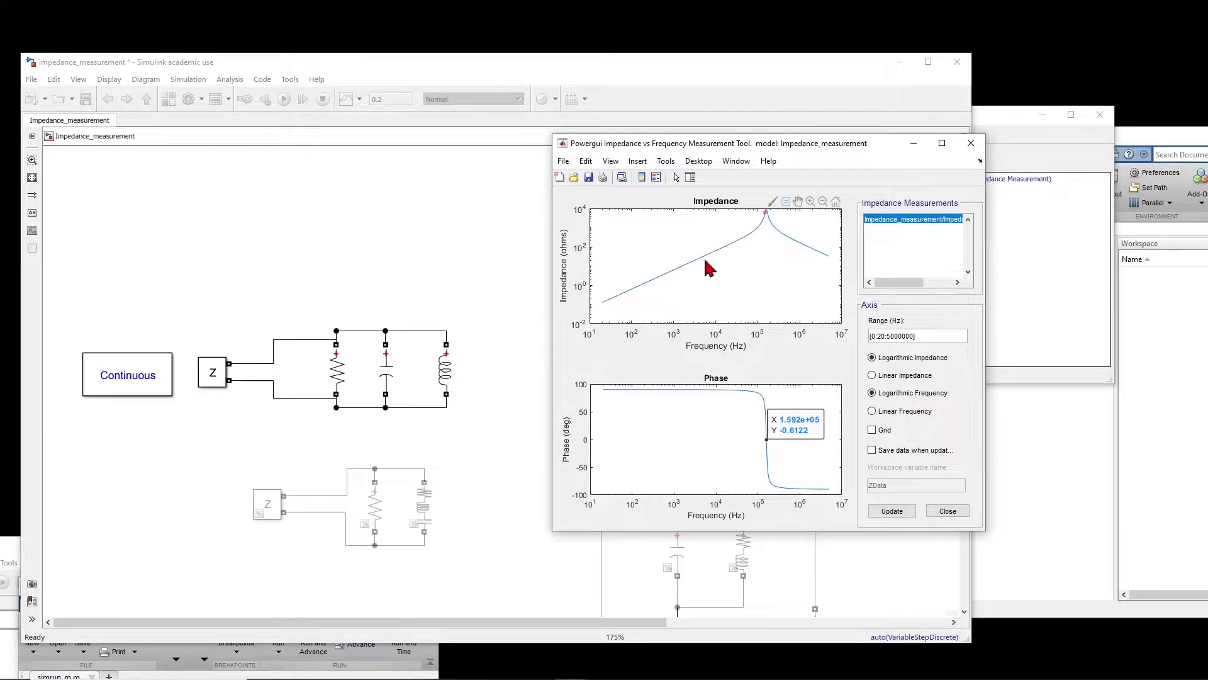
{"action": "left_click", "coordinate": [390, 371]}
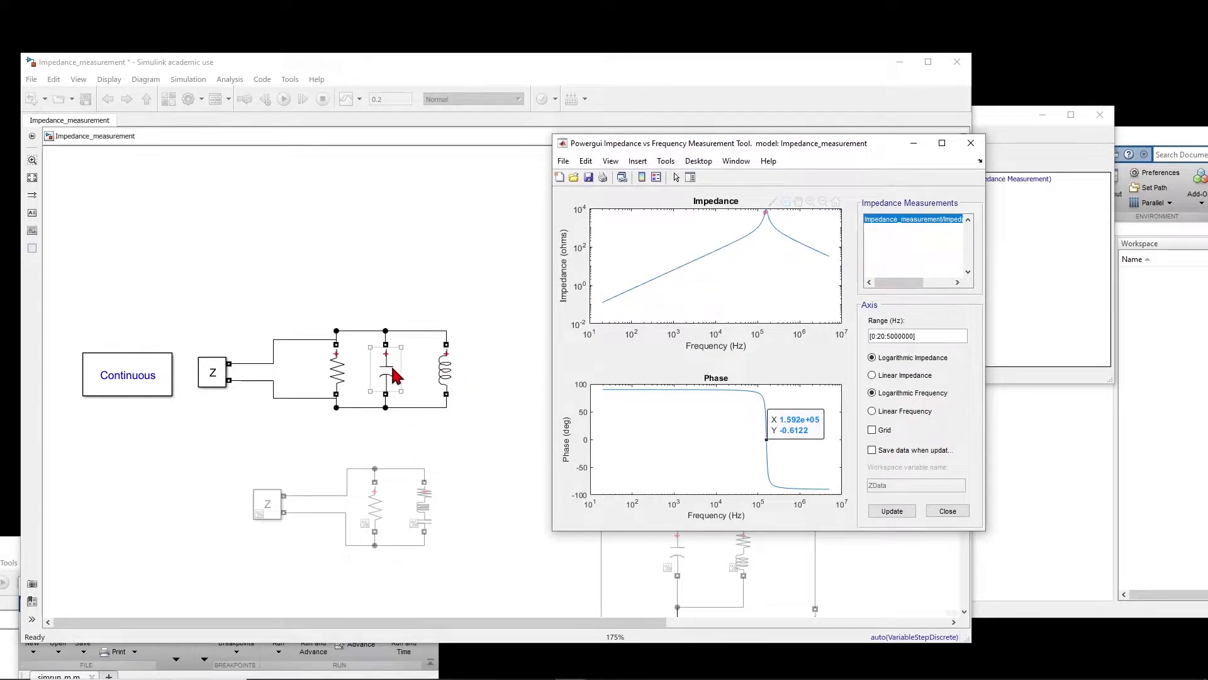
{"action": "left_click", "coordinate": [910, 224]}
{"action": "left_click", "coordinate": [469, 318]}
- Comment out the top-left parallel RLC circuit together with its Z measurement block
{"action": "left_click_drag", "start_coordinate": [510, 272], "coordinate": [208, 448]}
{"action": "right_click", "coordinate": [448, 362]}
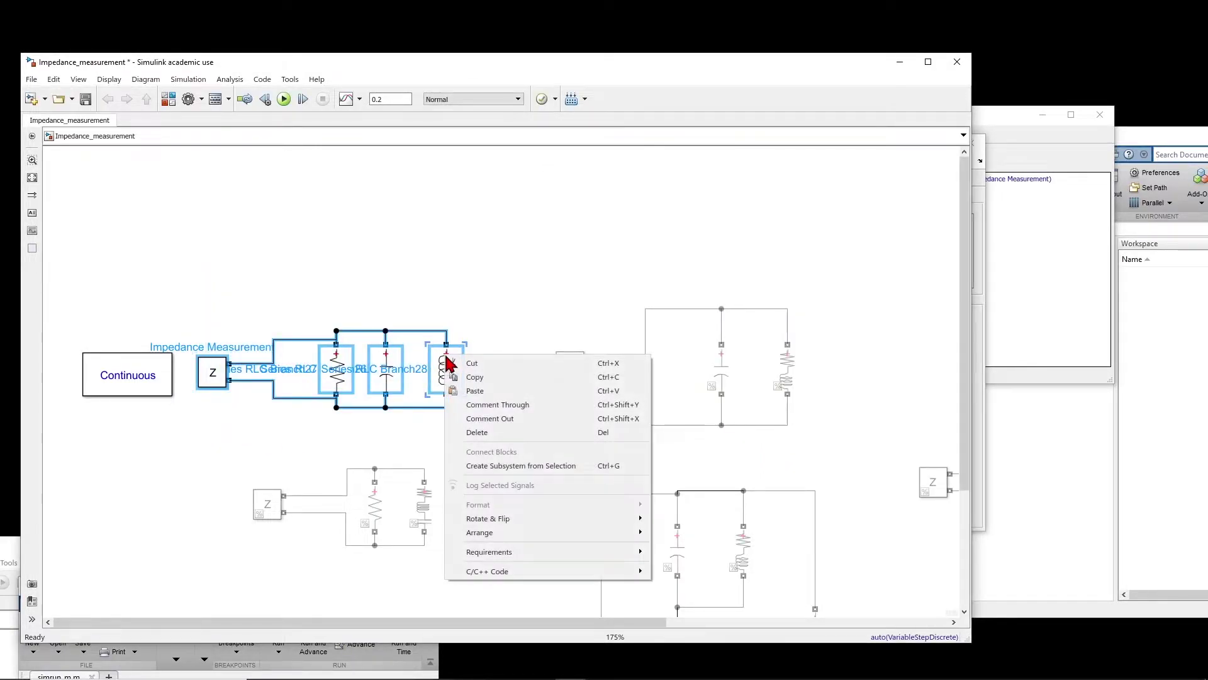
{"action": "left_click", "coordinate": [490, 420]}
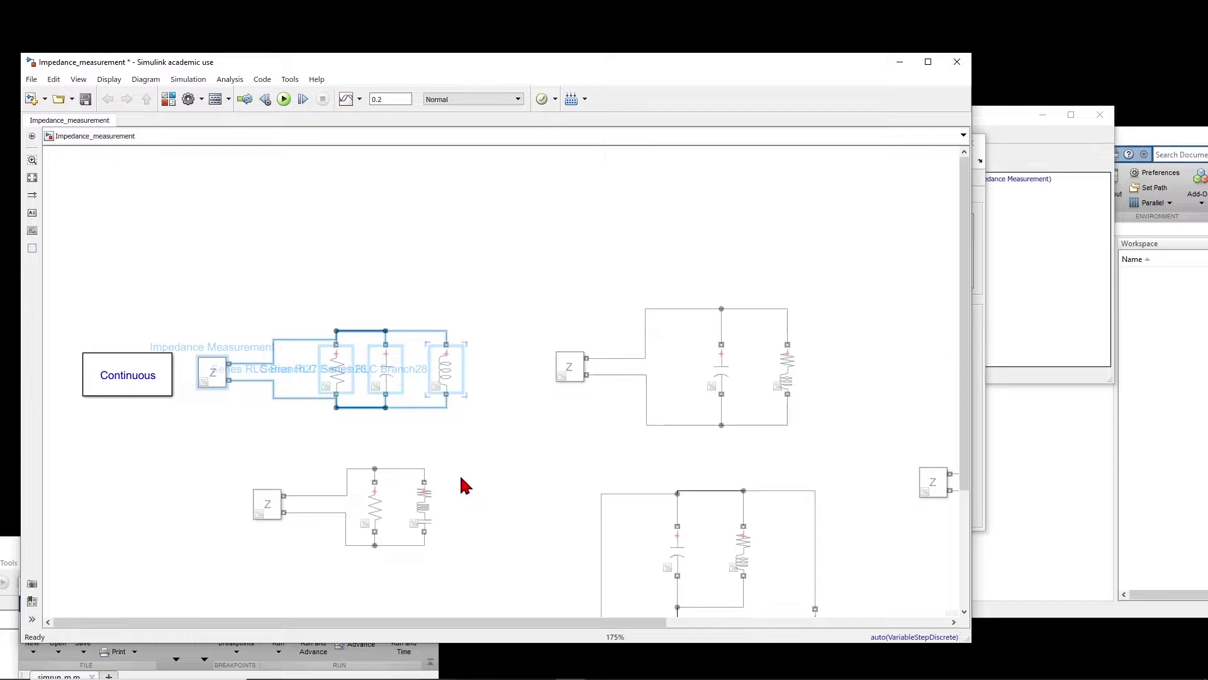
{"action": "left_click_drag", "start_coordinate": [496, 434], "coordinate": [231, 569]}
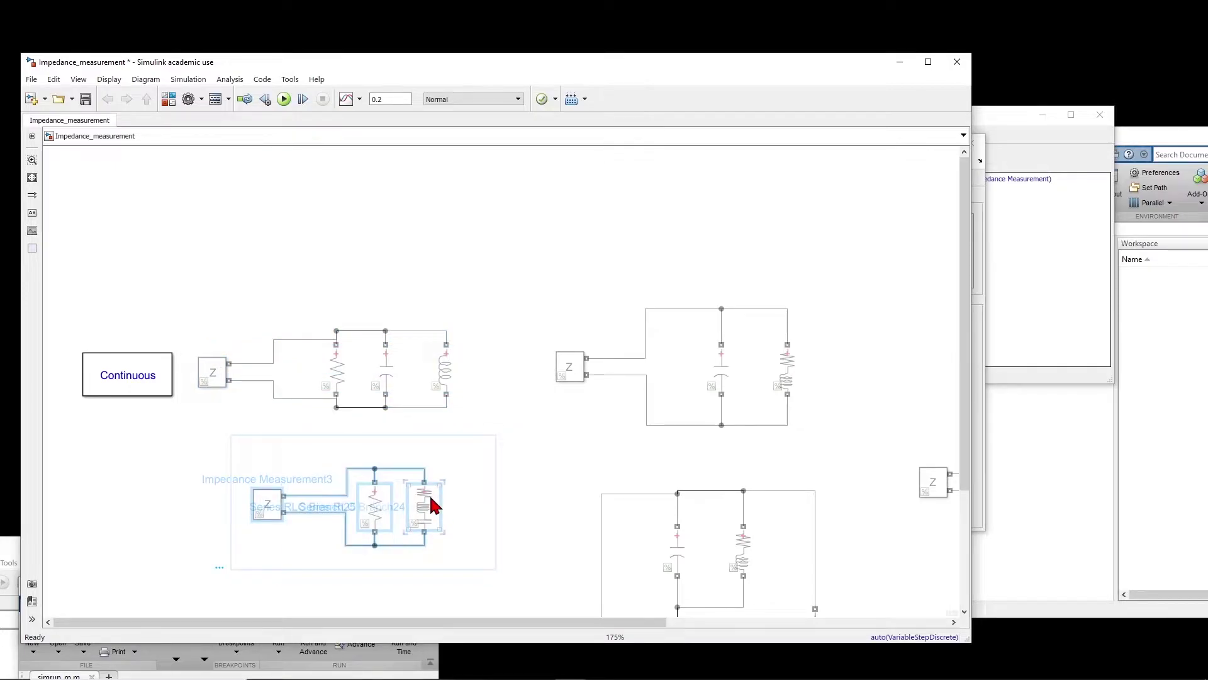
- Uncomment the lower-left resistor and series RLC branch circuit with its impedance block
{"action": "right_click", "coordinate": [430, 504]}
{"action": "left_click", "coordinate": [485, 338]}
{"action": "left_click", "coordinate": [459, 441]}
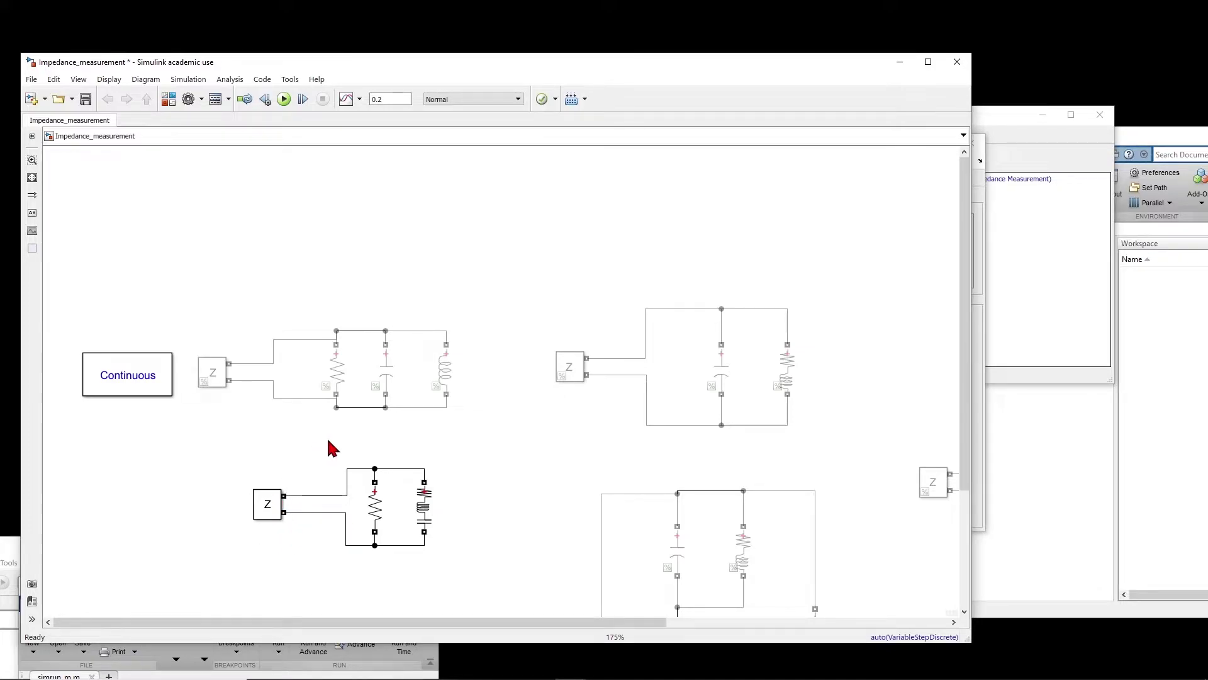
- Check the lower circuit's 1e6 Ω resistor parameters and confirm them unchanged
{"action": "left_click", "coordinate": [425, 515]}
{"action": "left_click", "coordinate": [377, 513]}
{"action": "double_click", "coordinate": [379, 519]}
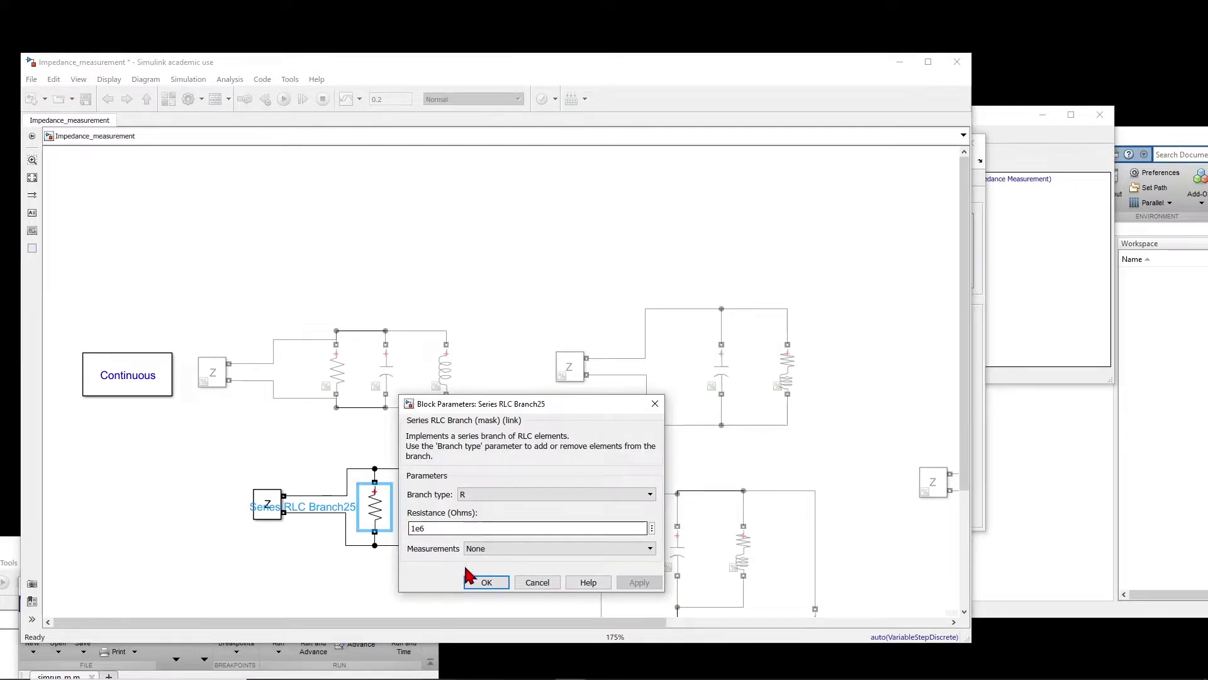
{"action": "left_click", "coordinate": [480, 582]}
- Re-enter Series RLC Branch24's values as 100 Ω, 1e-3 H and 1e-9 F
{"action": "double_click", "coordinate": [423, 503]}
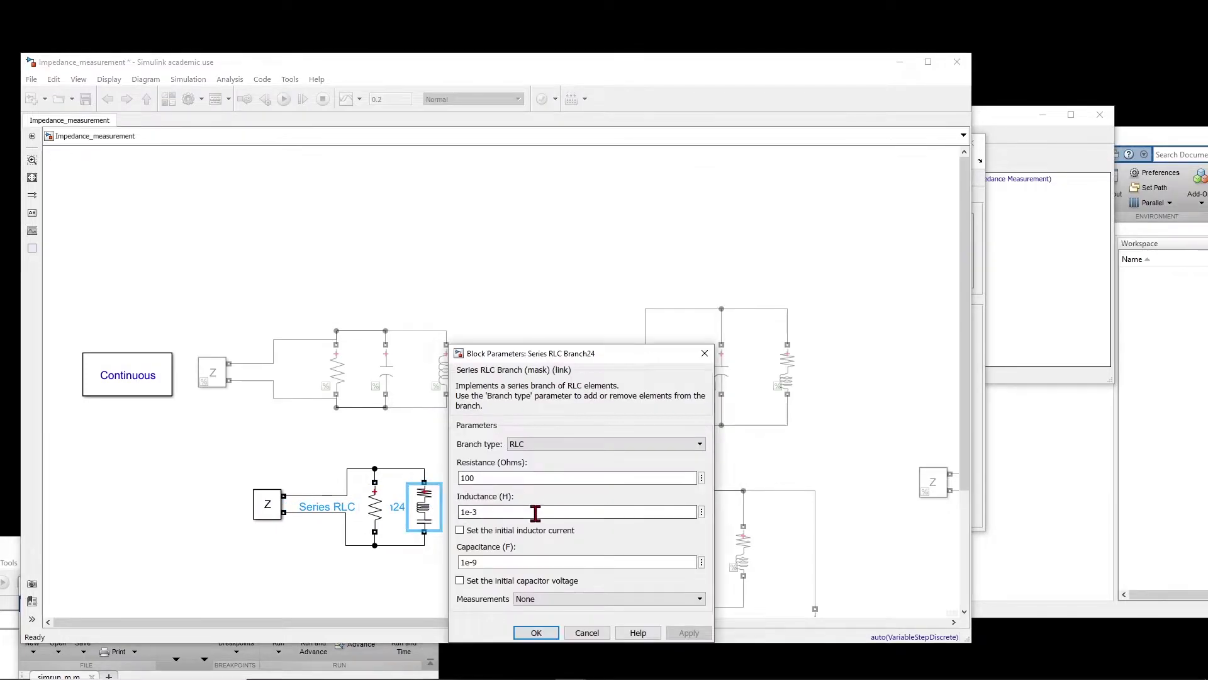
{"action": "double_click", "coordinate": [486, 478]}
{"action": "type", "text": "100"}
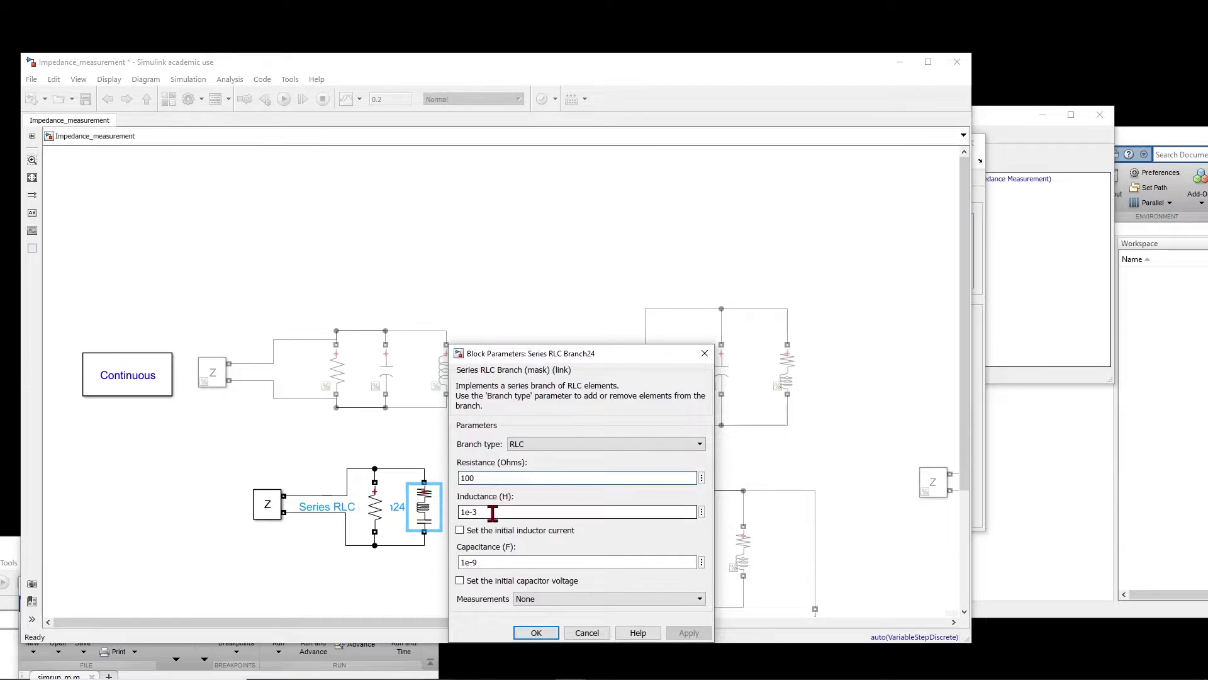
{"action": "type", "text": "1e-3"}
{"action": "double_click", "coordinate": [492, 562]}
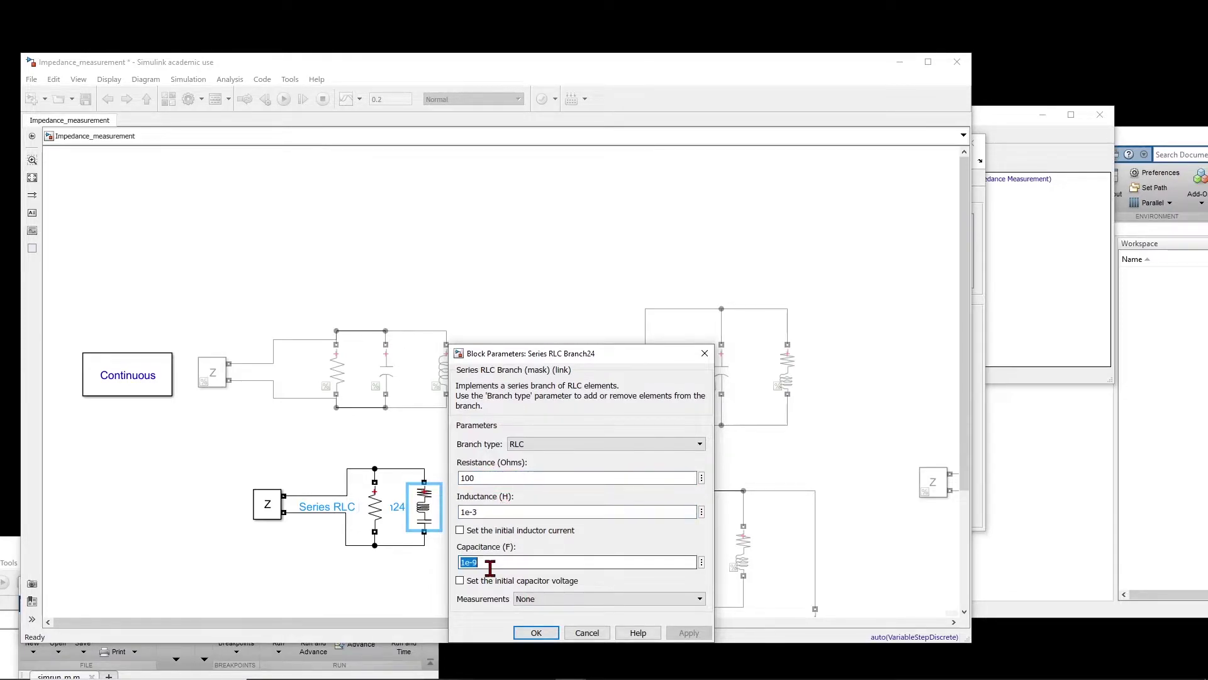
{"action": "left_click", "coordinate": [550, 634]}
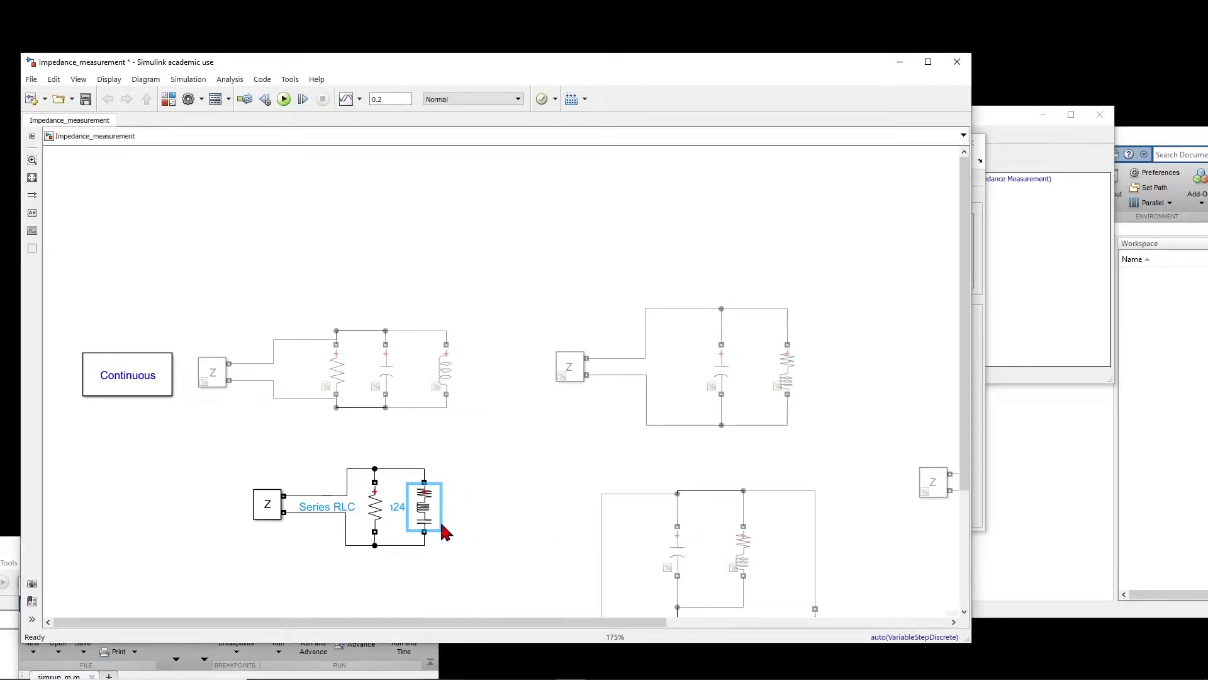
{"action": "left_click", "coordinate": [492, 535]}
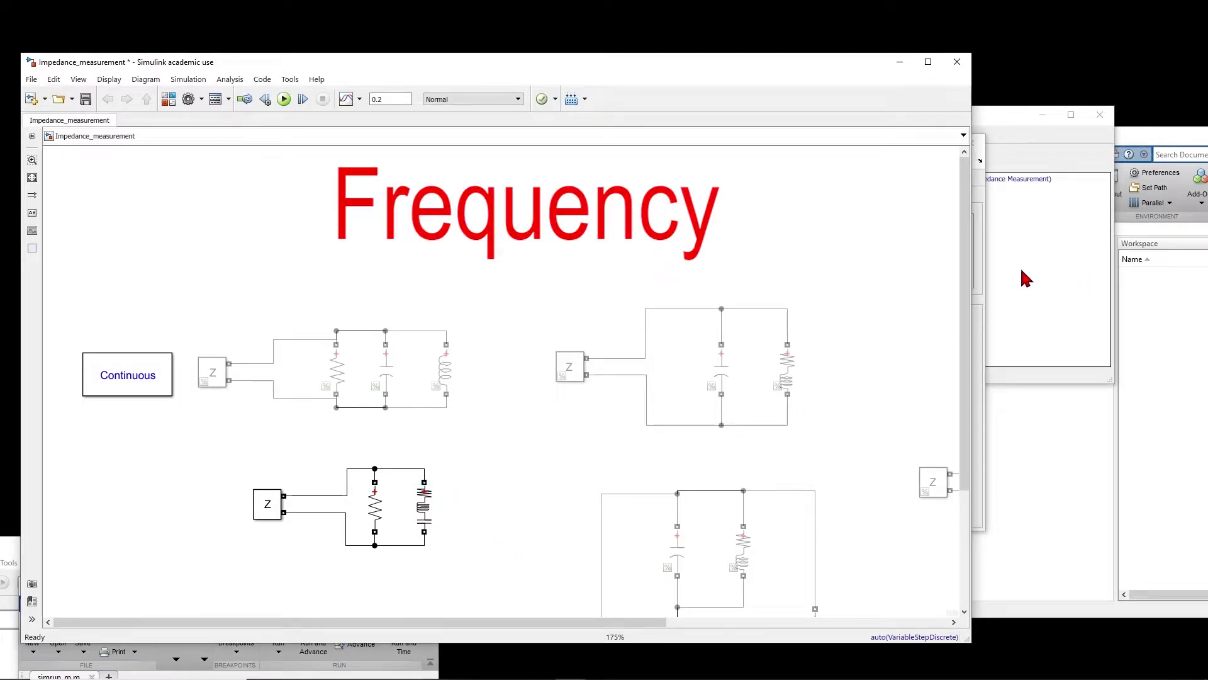
- Update the Powergui impedance plots for the now-active lower circuit
{"action": "left_click", "coordinate": [985, 271]}
{"action": "left_click", "coordinate": [909, 512]}
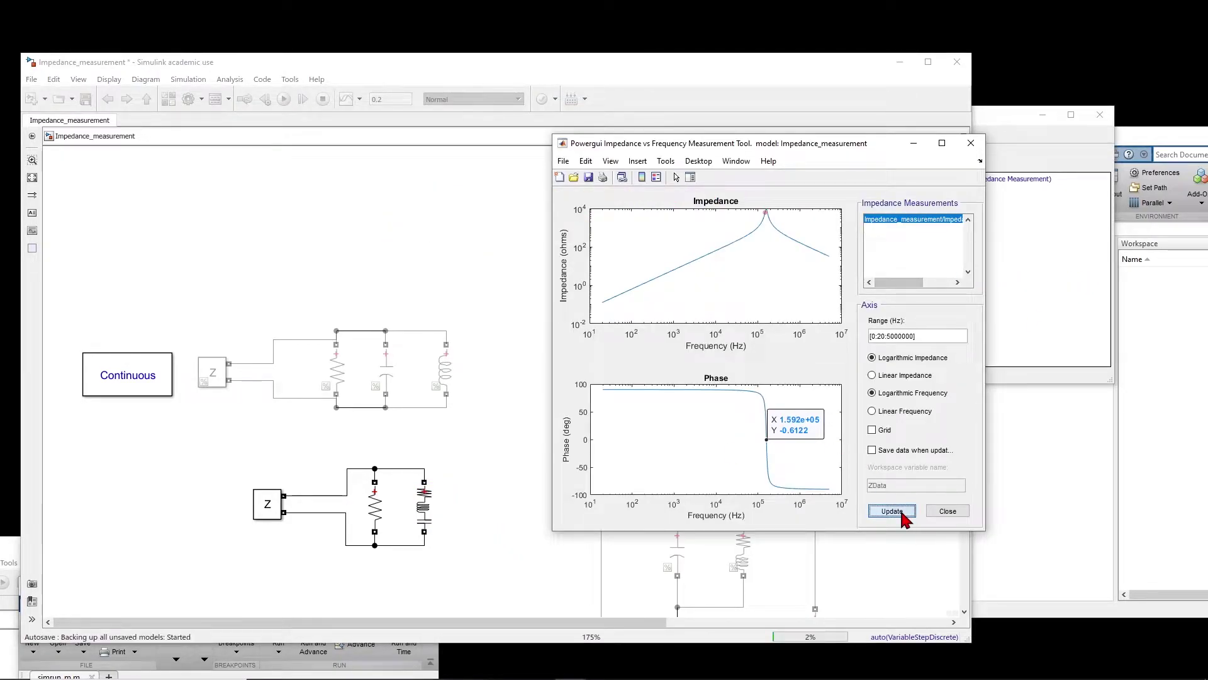
{"action": "left_click_drag", "start_coordinate": [789, 147], "coordinate": [726, 134]}
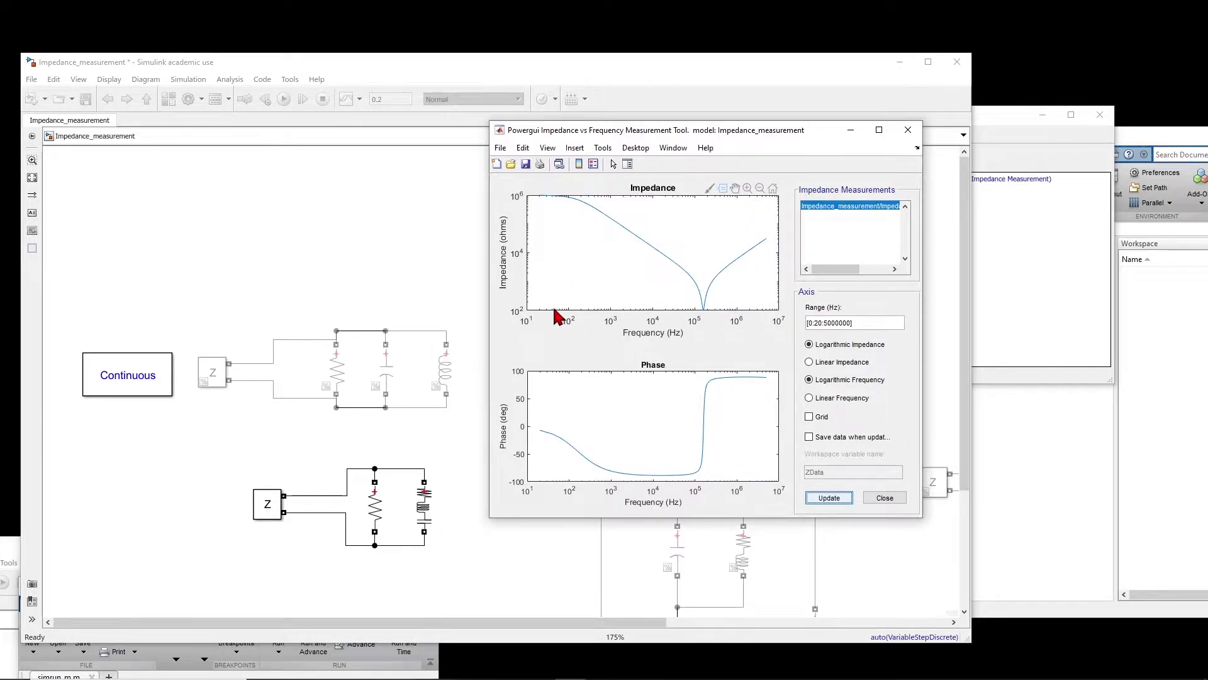
{"action": "left_click", "coordinate": [424, 524]}
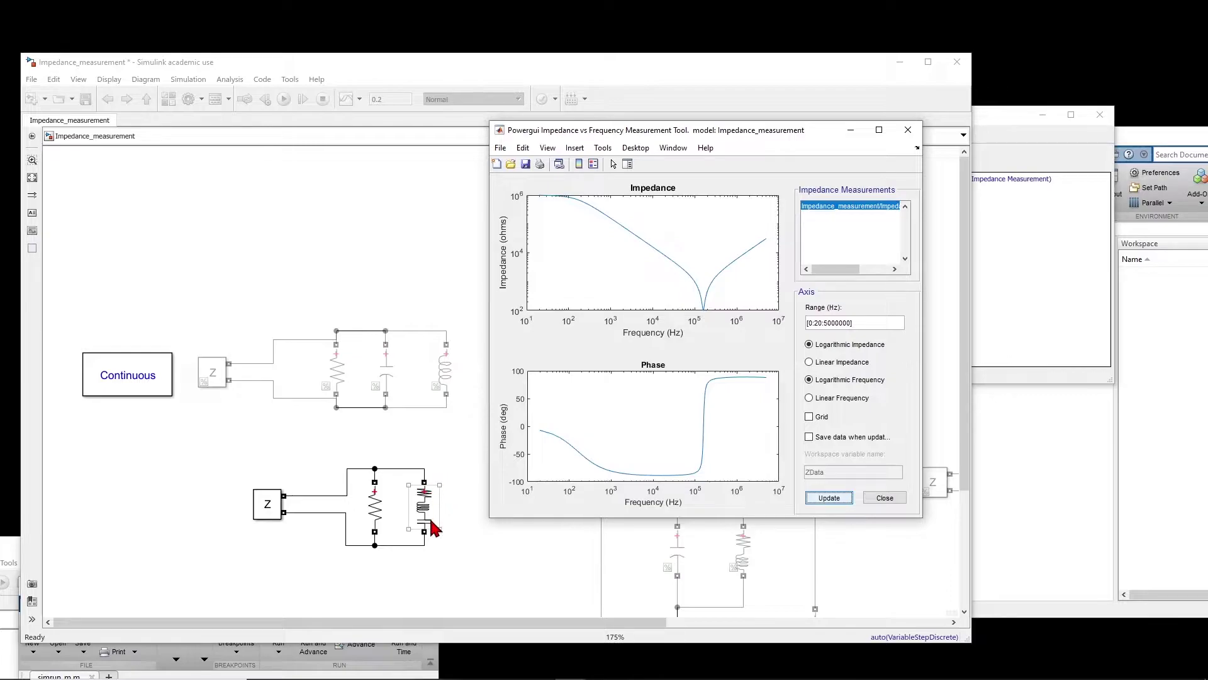
{"action": "left_click", "coordinate": [397, 551]}
{"action": "left_click", "coordinate": [371, 516]}
{"action": "left_click", "coordinate": [511, 266]}
- Mark the impedance minimum of about 110.5 Ω at 1.555e+05 Hz with a data tip
{"action": "left_click", "coordinate": [703, 309]}
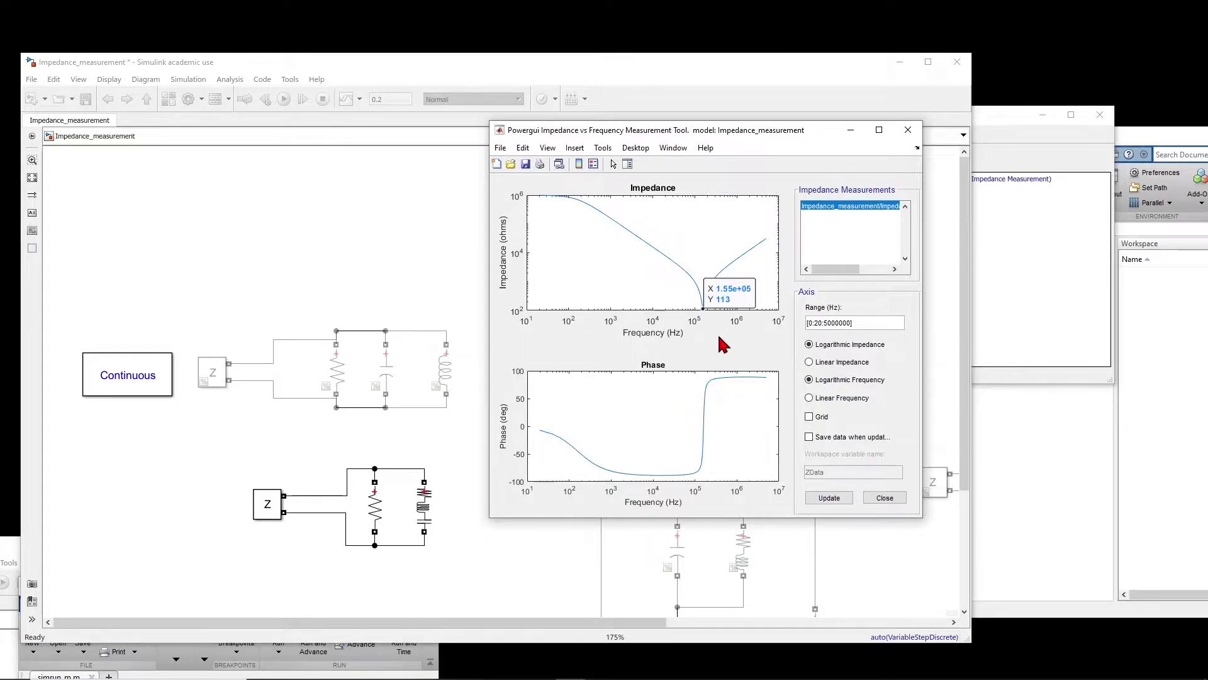
{"action": "key", "text": "Right"}
{"action": "key", "text": "Right"}
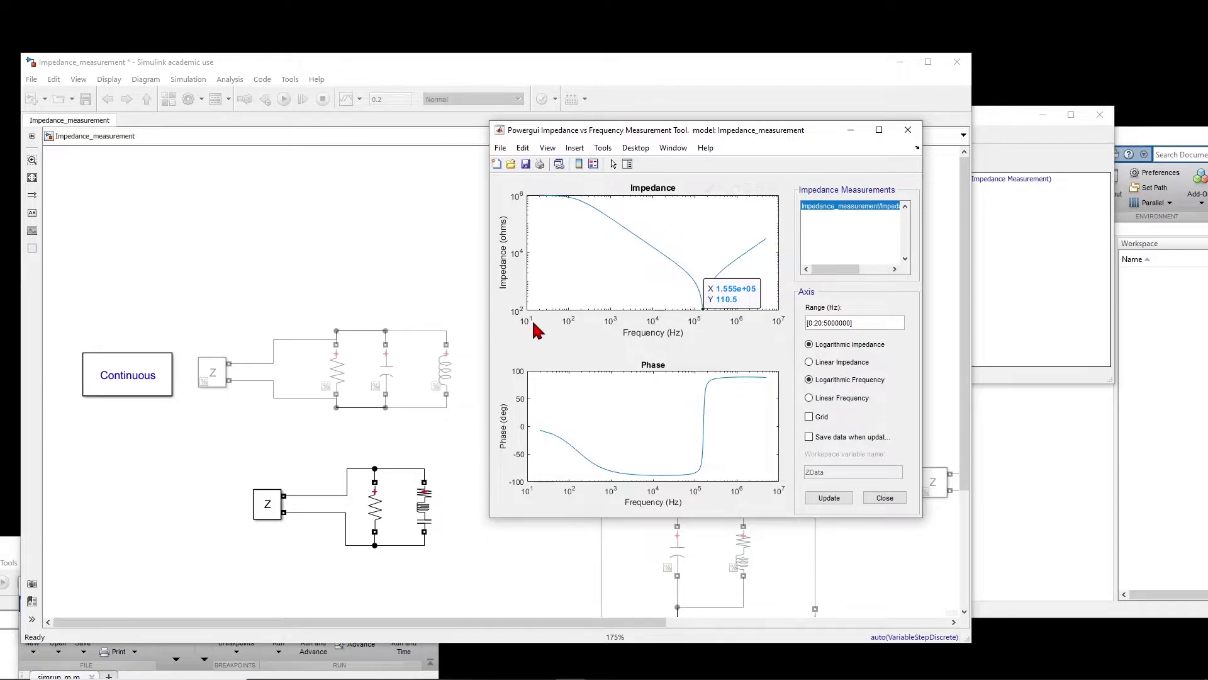
{"action": "left_click", "coordinate": [424, 507]}
- View Series RLC Branch24's parameters, then place the model in front with the impedance tool on the right
{"action": "double_click", "coordinate": [425, 509]}
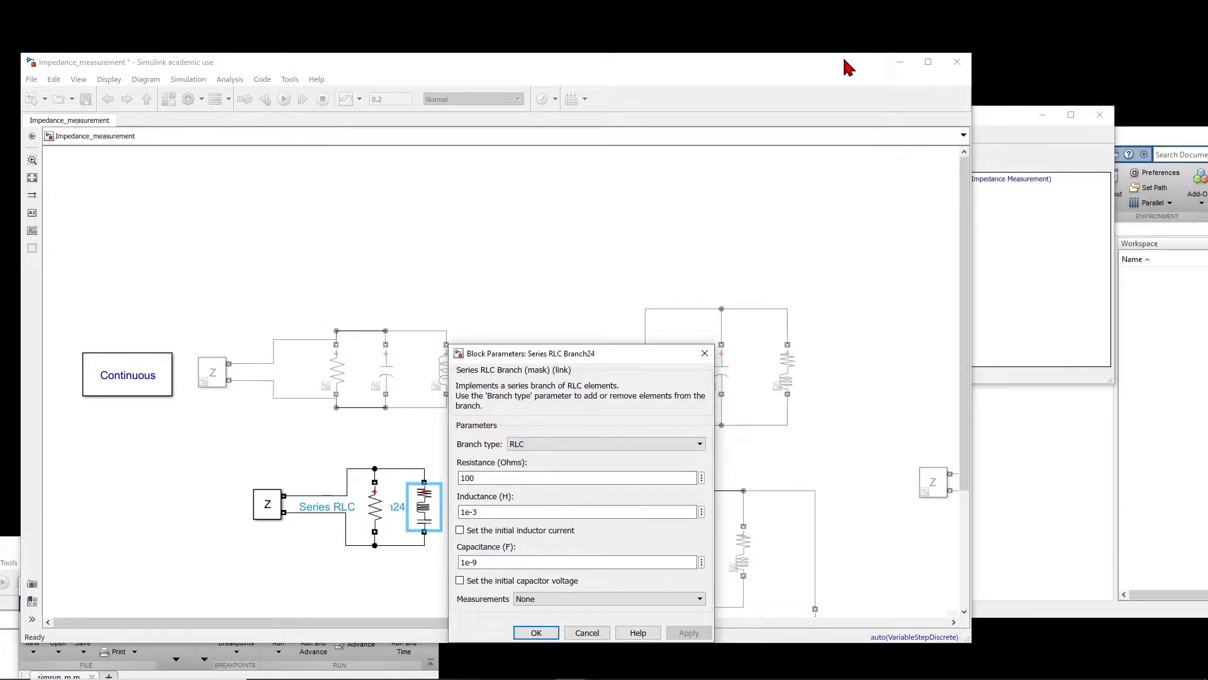
{"action": "left_click_drag", "start_coordinate": [864, 55], "coordinate": [701, 59]}
{"action": "left_click", "coordinate": [892, 171]}
{"action": "left_click_drag", "start_coordinate": [791, 143], "coordinate": [746, 142]}
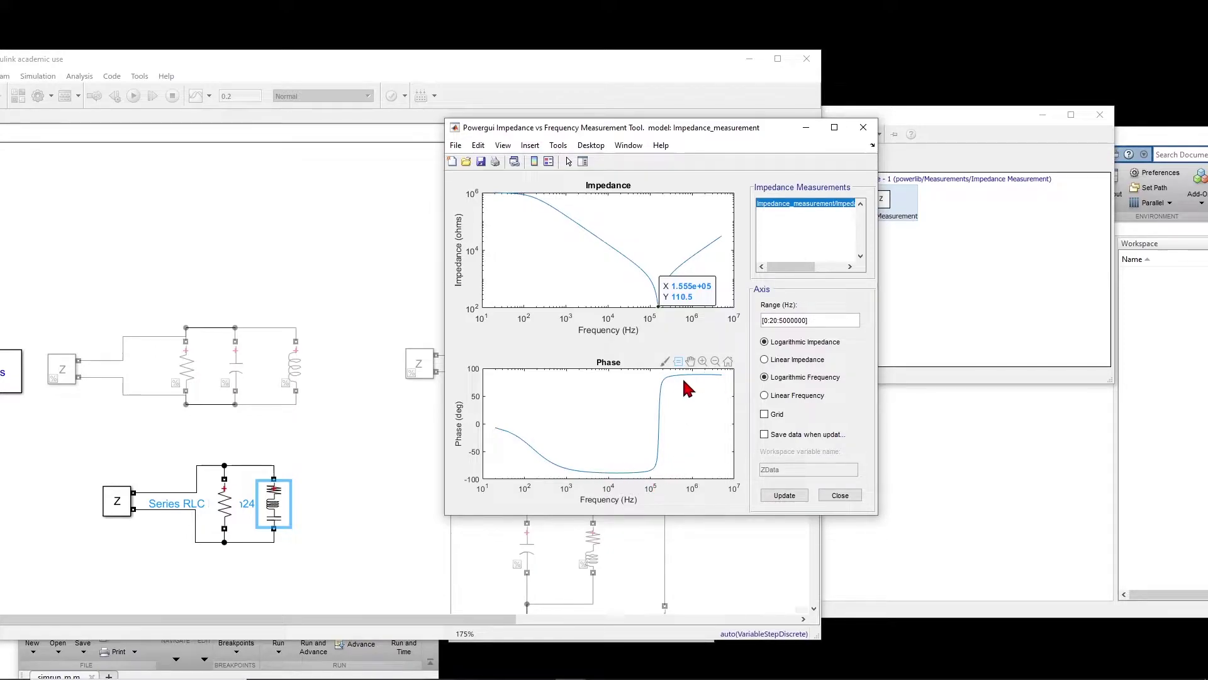
{"action": "left_click_drag", "start_coordinate": [633, 127], "coordinate": [892, 118]}
{"action": "left_click_drag", "start_coordinate": [633, 67], "coordinate": [821, 58]}
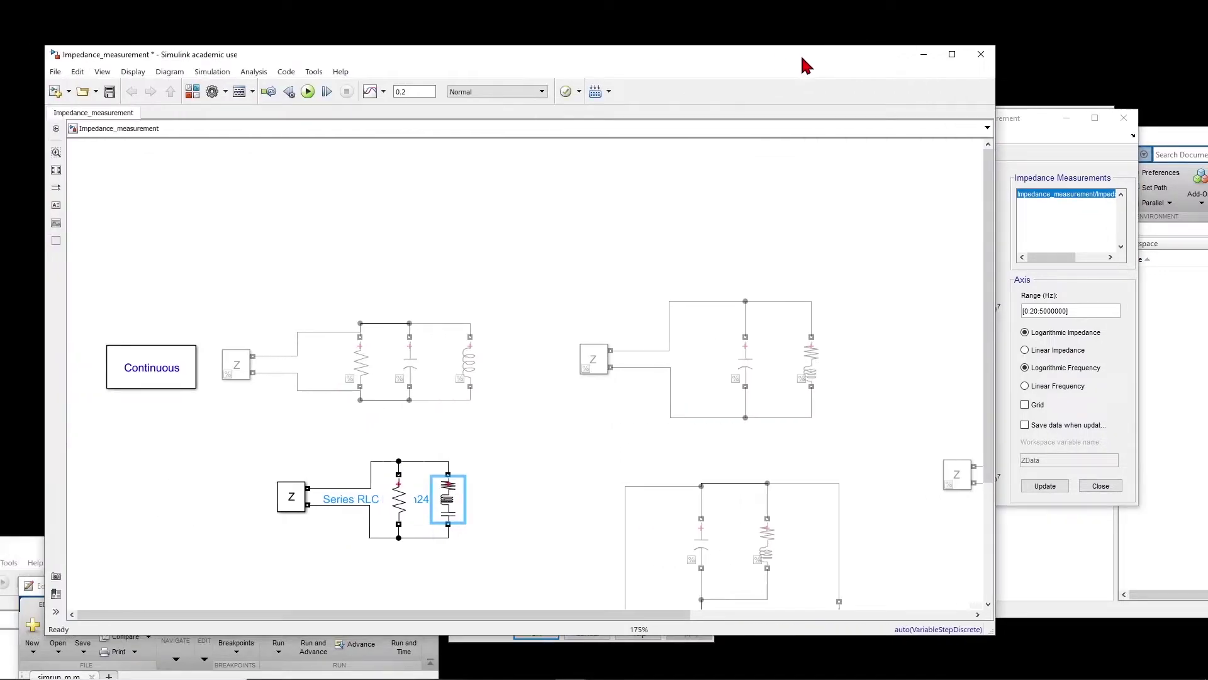
- Comment out the lower-left circuit
{"action": "left_click", "coordinate": [540, 484]}
{"action": "left_click_drag", "start_coordinate": [538, 429], "coordinate": [241, 546]}
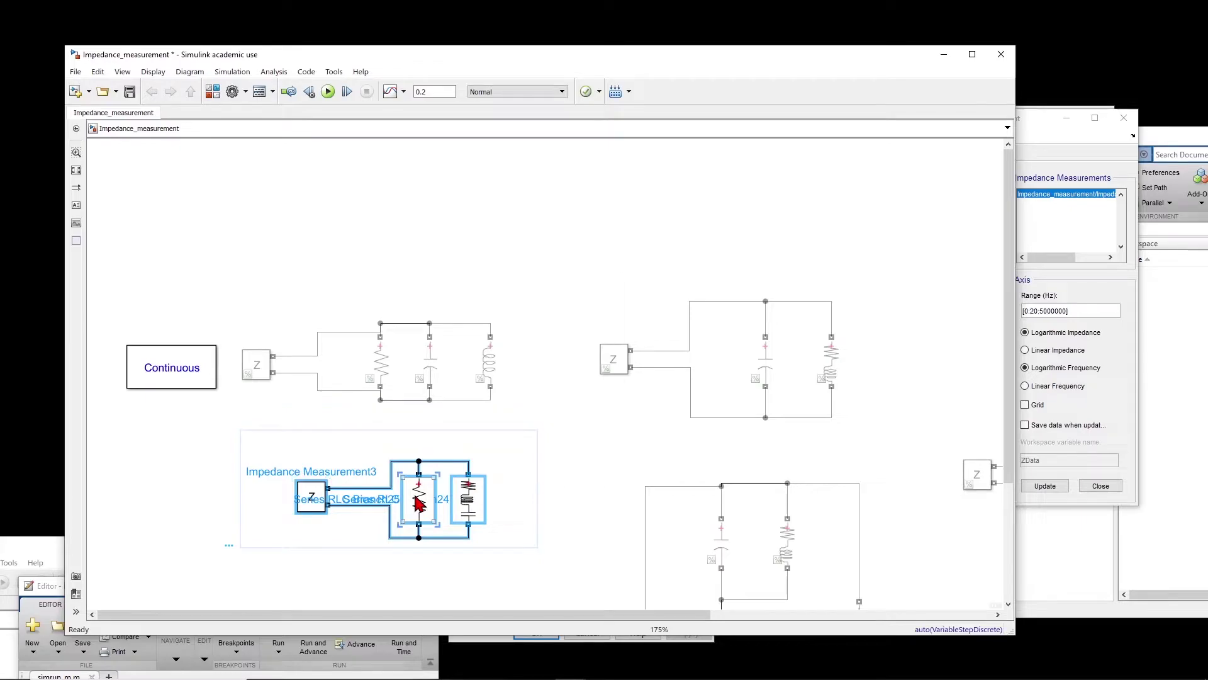
{"action": "right_click", "coordinate": [419, 503]}
{"action": "left_click", "coordinate": [456, 340]}
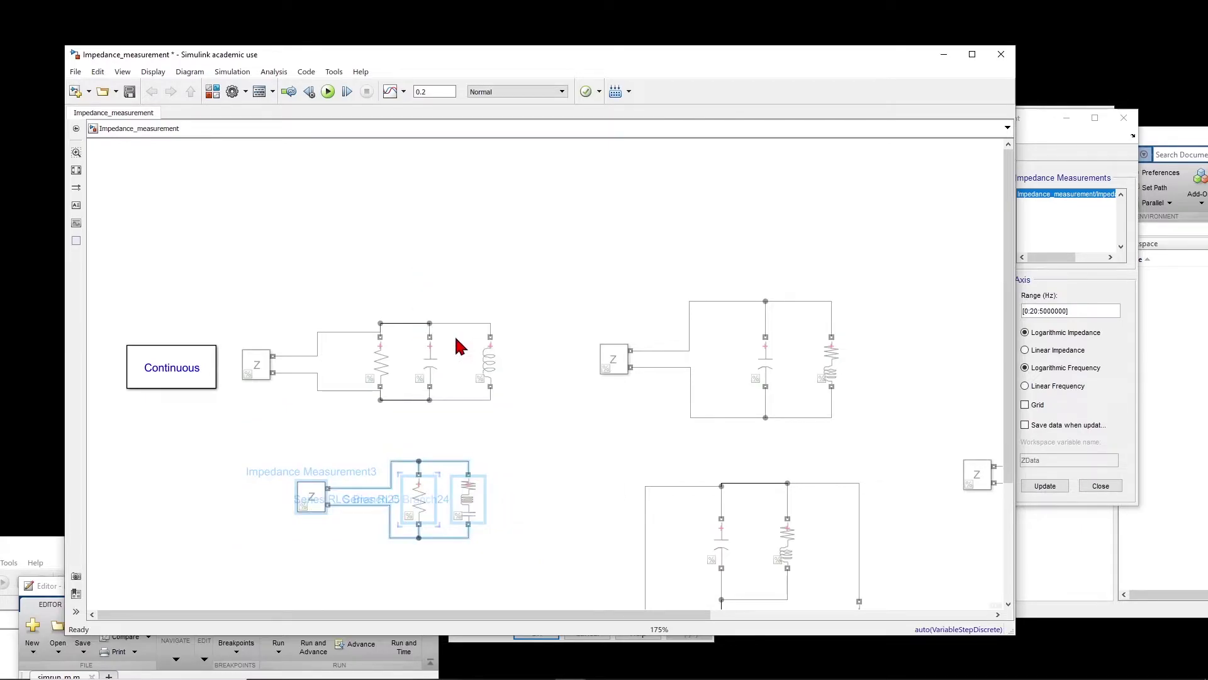
- Uncomment the upper-right capacitor-and-RL circuit
{"action": "left_click", "coordinate": [537, 473]}
{"action": "left_click_drag", "start_coordinate": [881, 275], "coordinate": [551, 456]}
{"action": "right_click", "coordinate": [767, 362]}
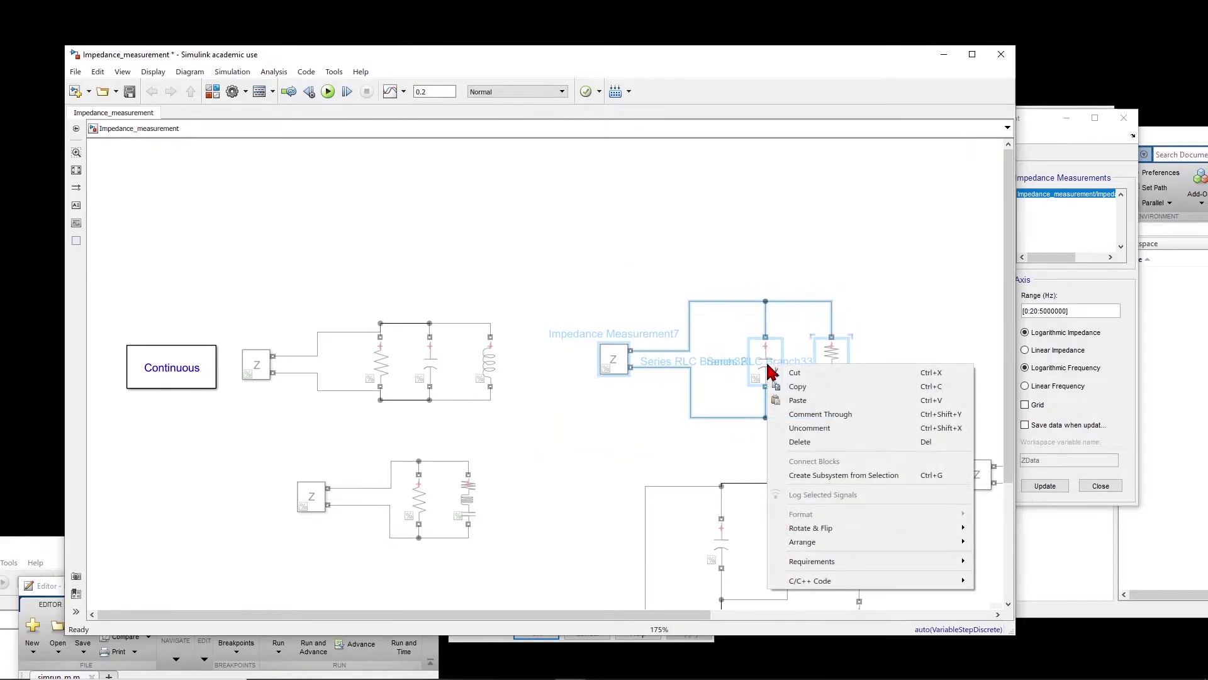
{"action": "left_click", "coordinate": [810, 428]}
- Check the upper-right circuit's capacitor and resistor-inductor branch blocks
{"action": "left_click", "coordinate": [847, 431]}
{"action": "left_click", "coordinate": [763, 377]}
{"action": "left_click", "coordinate": [831, 350]}
{"action": "left_click", "coordinate": [832, 407]}
{"action": "left_click", "coordinate": [834, 384]}
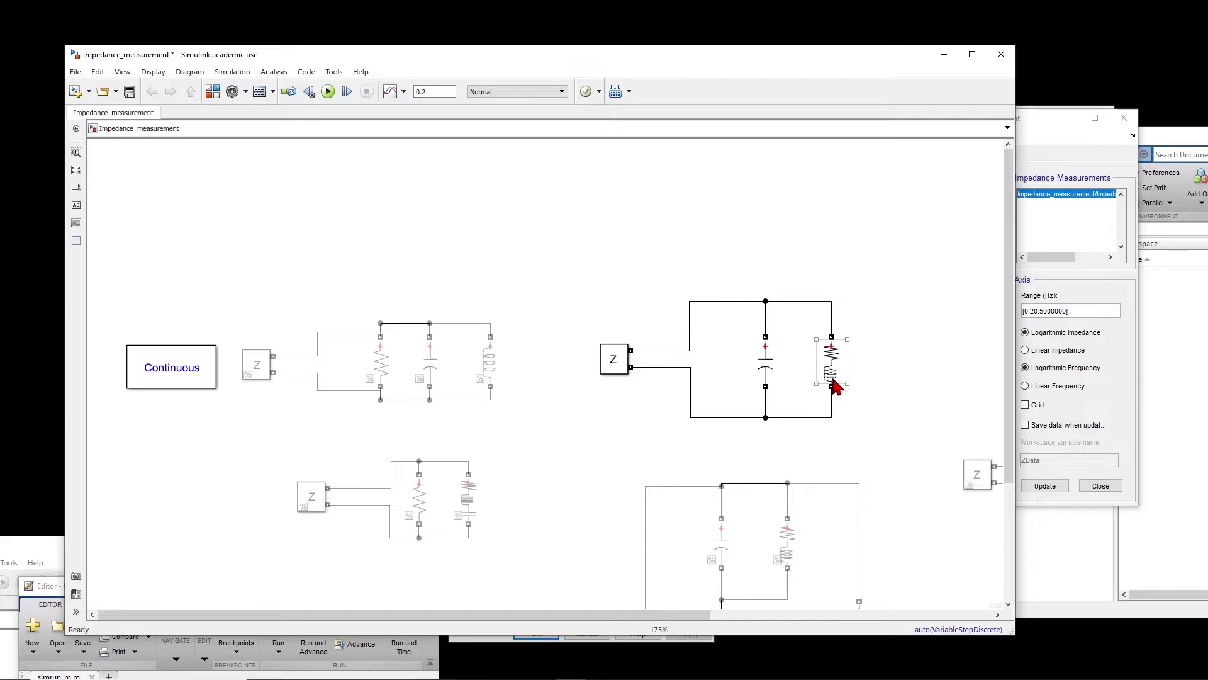
{"action": "left_click", "coordinate": [847, 410]}
- Confirm the 1e-9 F capacitor and 100 Ω, 1e-3 H RL parameters, then update the impedance plots
{"action": "double_click", "coordinate": [775, 367]}
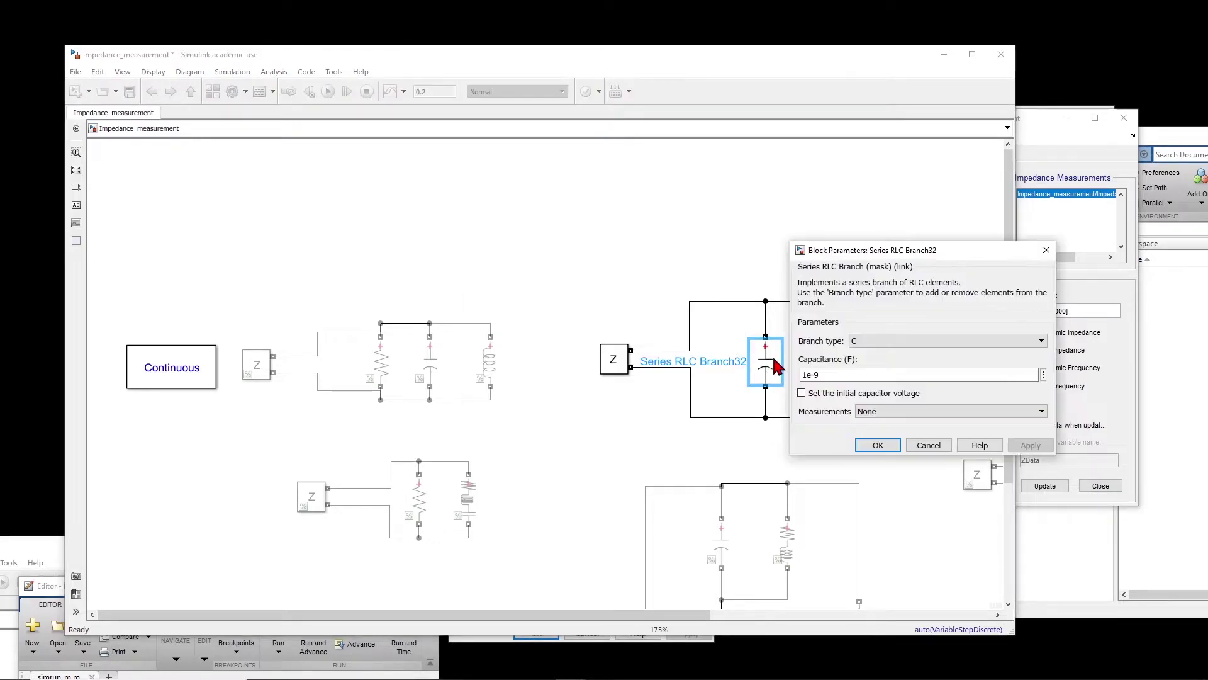
{"action": "left_click", "coordinate": [862, 445]}
{"action": "double_click", "coordinate": [831, 376]}
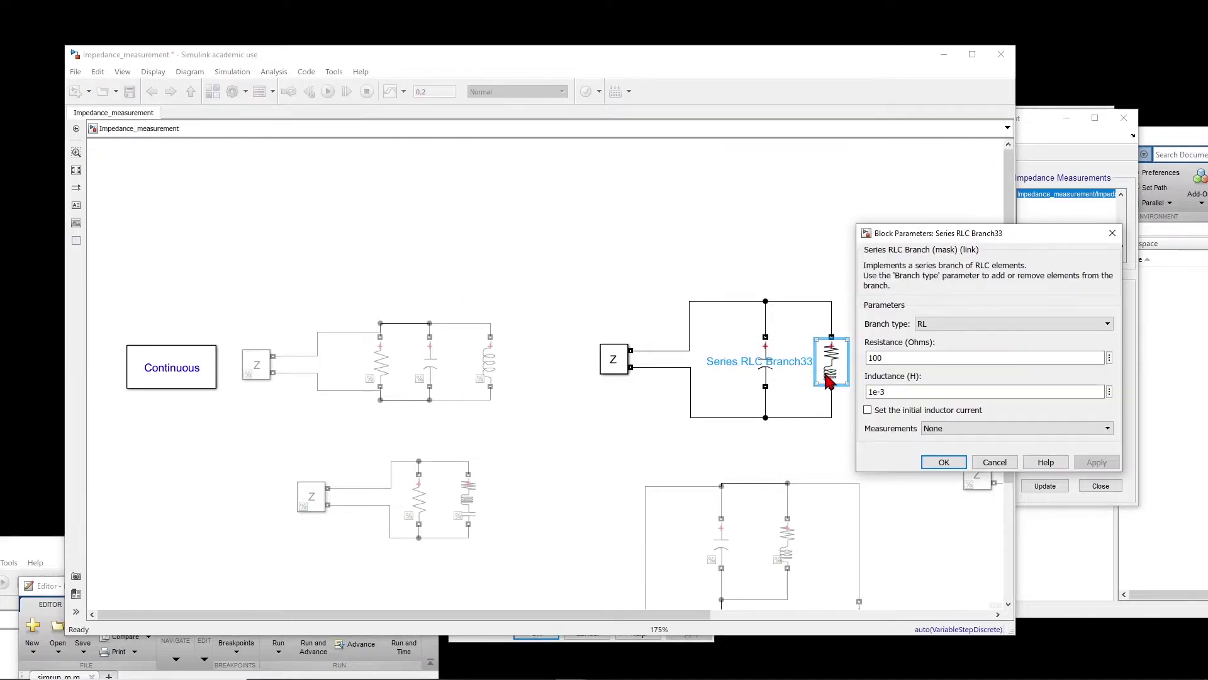
{"action": "left_click", "coordinate": [944, 462]}
{"action": "left_click", "coordinate": [906, 392]}
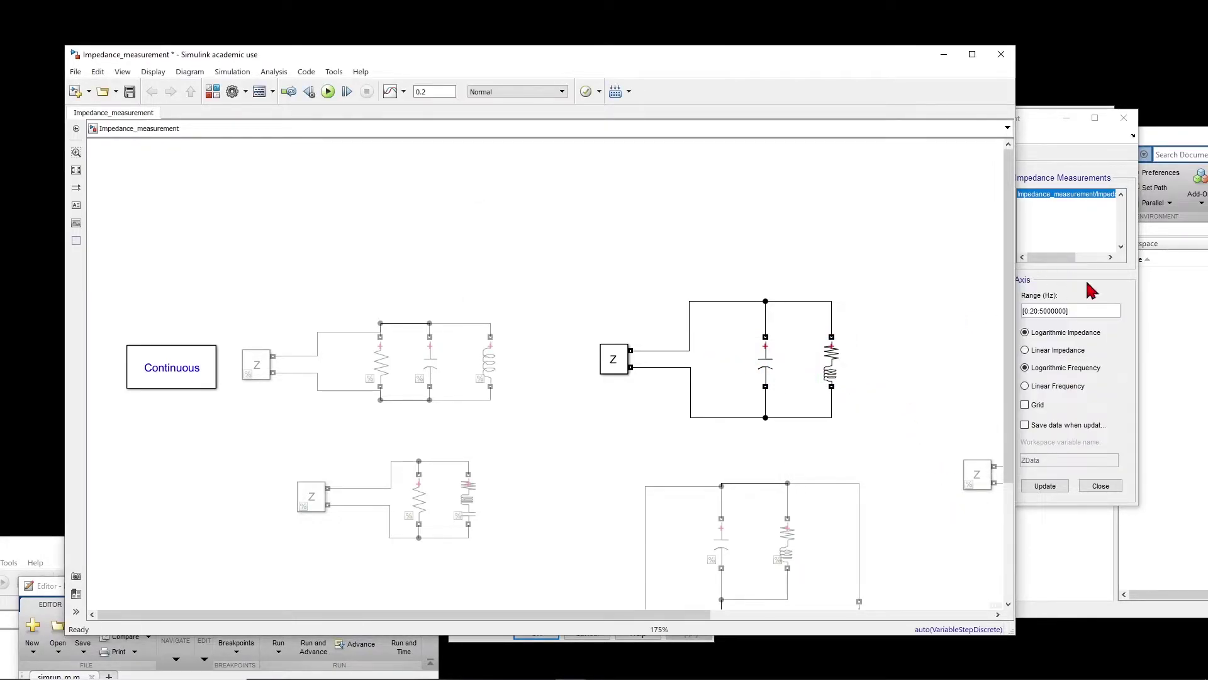
{"action": "left_click", "coordinate": [1132, 302]}
{"action": "left_click", "coordinate": [1054, 486]}
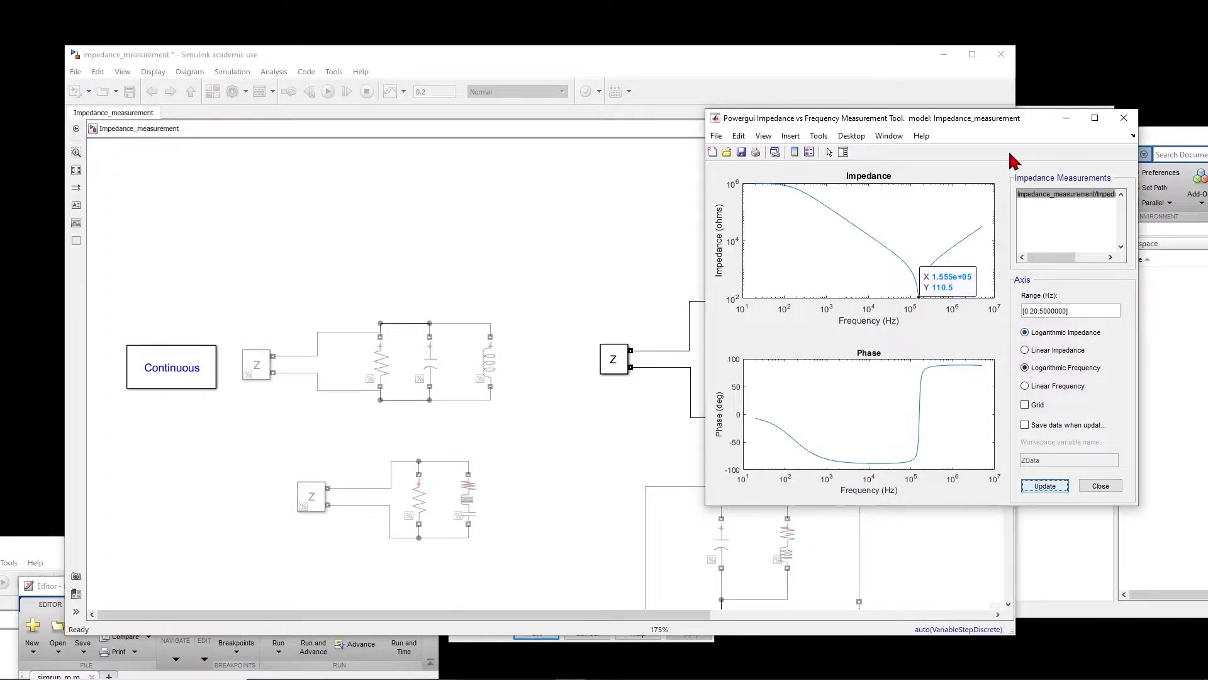
- Move the impedance tool window to the upper left to show the resonance peak
{"action": "left_click_drag", "start_coordinate": [1041, 119], "coordinate": [491, 100]}
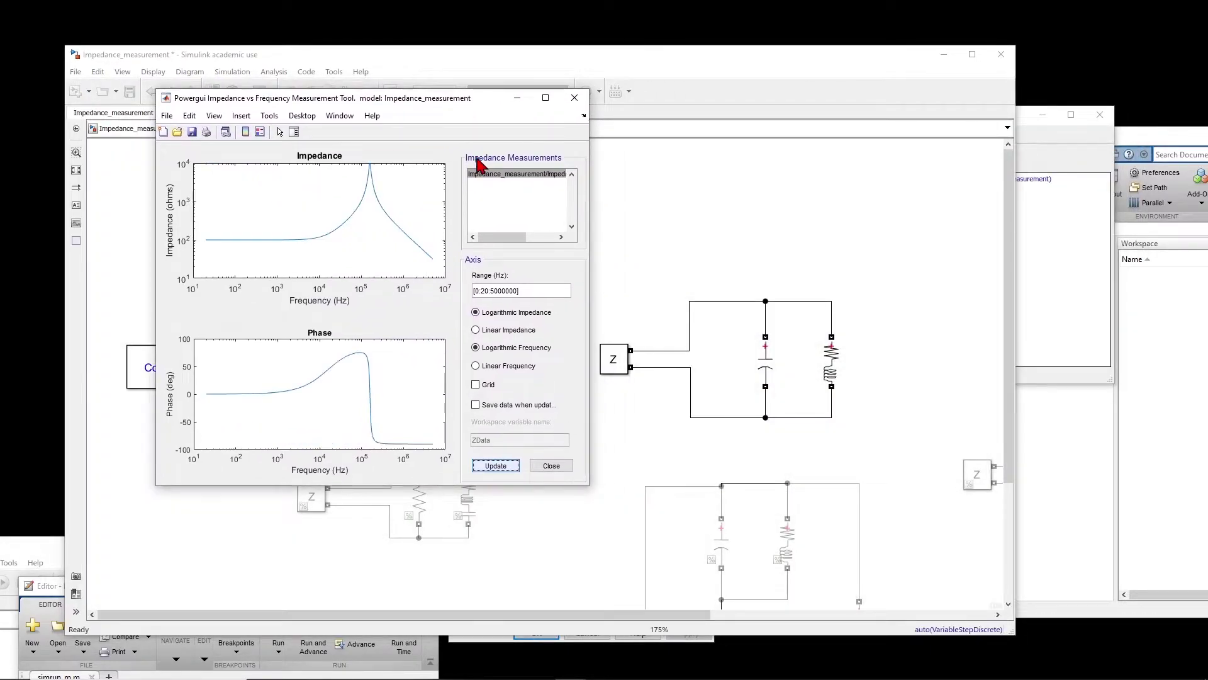
{"action": "left_click_drag", "start_coordinate": [435, 99], "coordinate": [438, 108]}
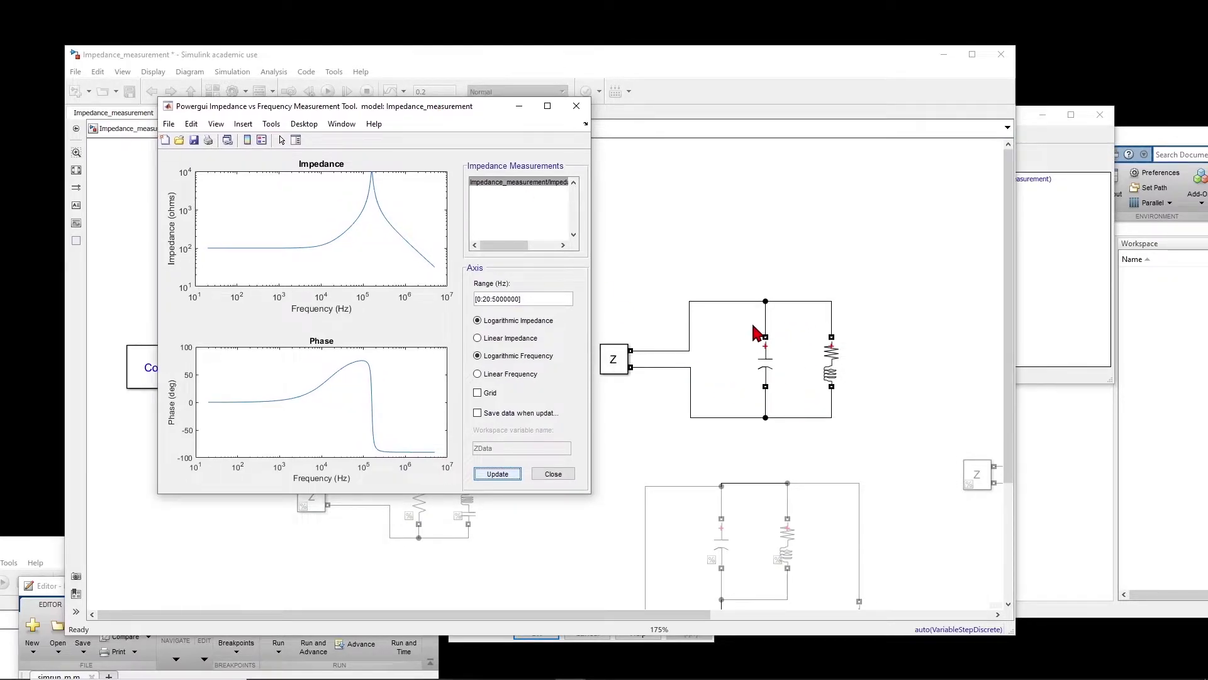
{"action": "left_click", "coordinate": [831, 383]}
{"action": "left_click", "coordinate": [793, 353]}
- Review the resonance derivation slide, then open the RL branch's 100 Ω, 1e-3 H parameters
{"action": "left_click", "coordinate": [601, 667]}
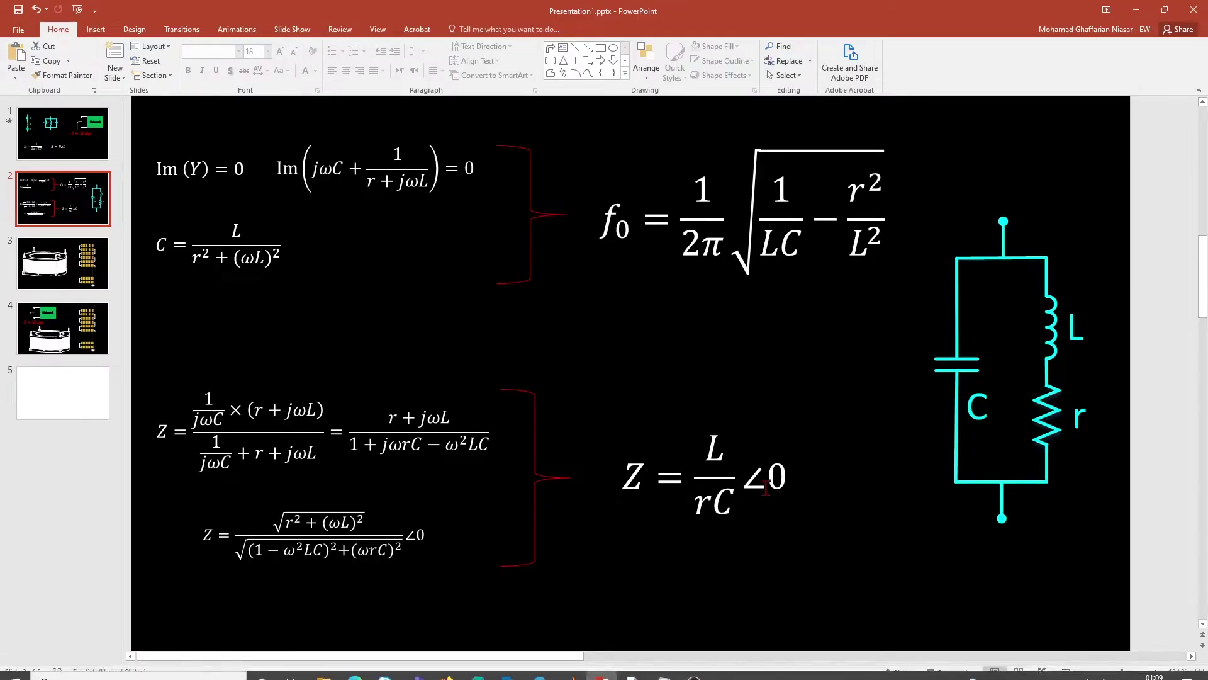
{"action": "left_click", "coordinate": [1136, 10]}
{"action": "left_click", "coordinate": [834, 371]}
{"action": "double_click", "coordinate": [837, 373]}
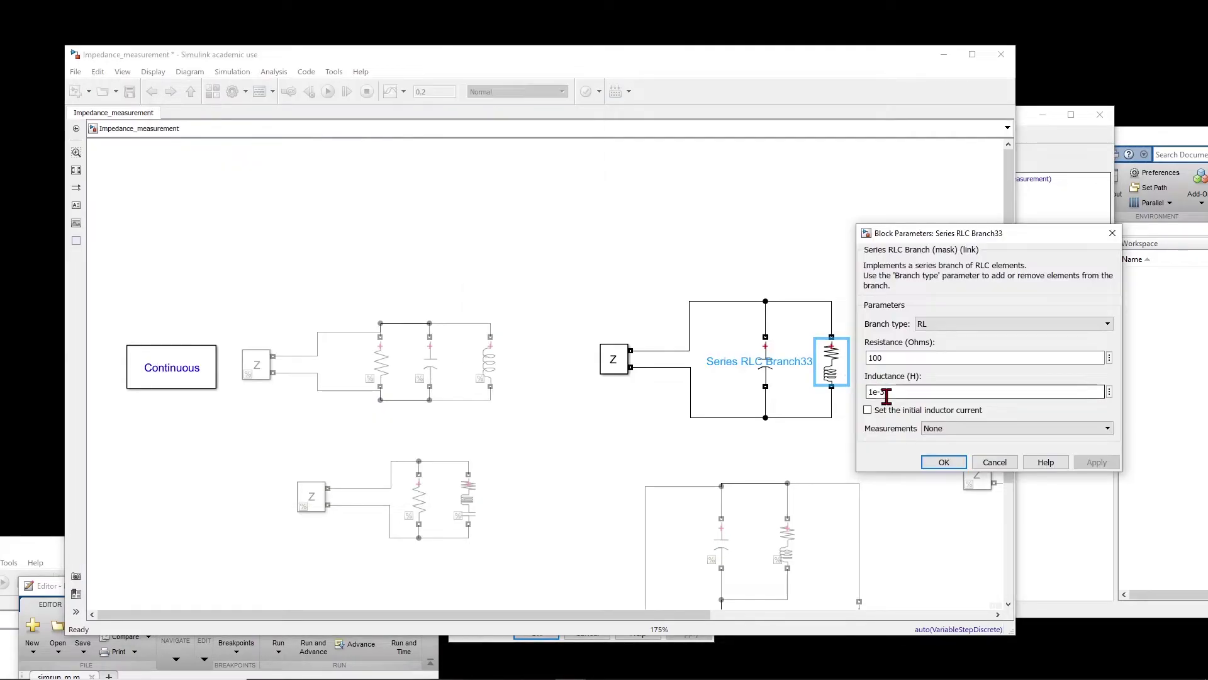
- Close the RL dialog and verify the capacitor is still 1e-9 F
{"action": "left_click", "coordinate": [947, 465]}
{"action": "double_click", "coordinate": [767, 376]}
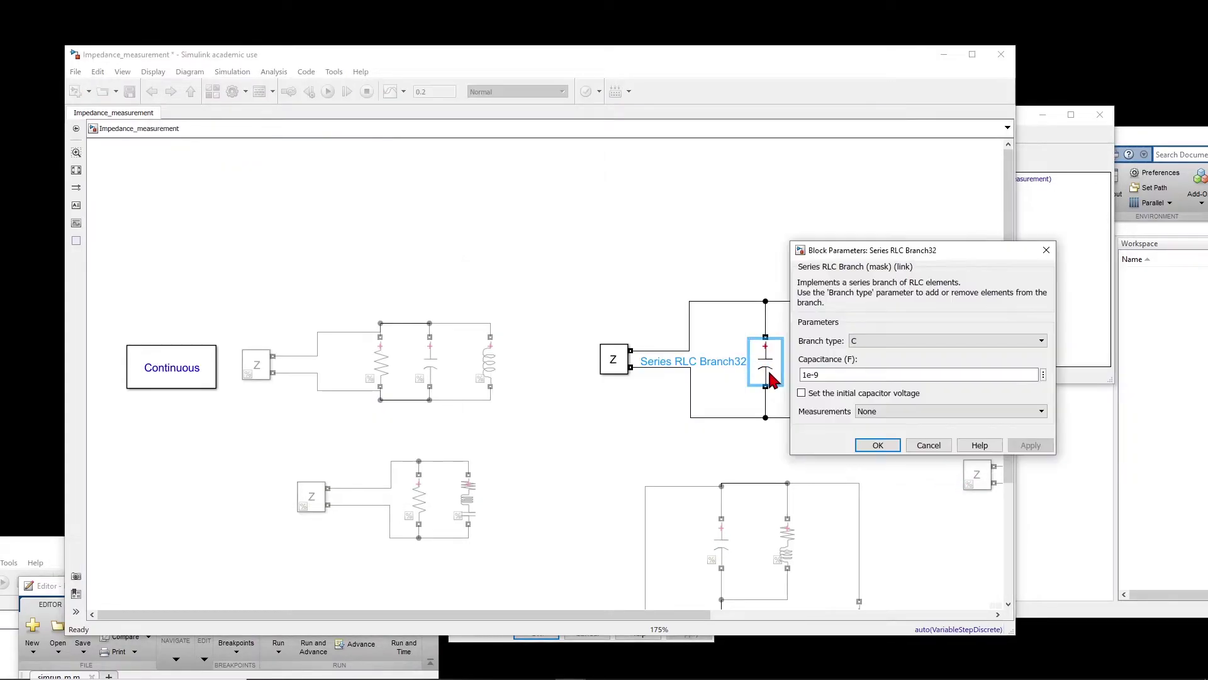
{"action": "left_click", "coordinate": [878, 445]}
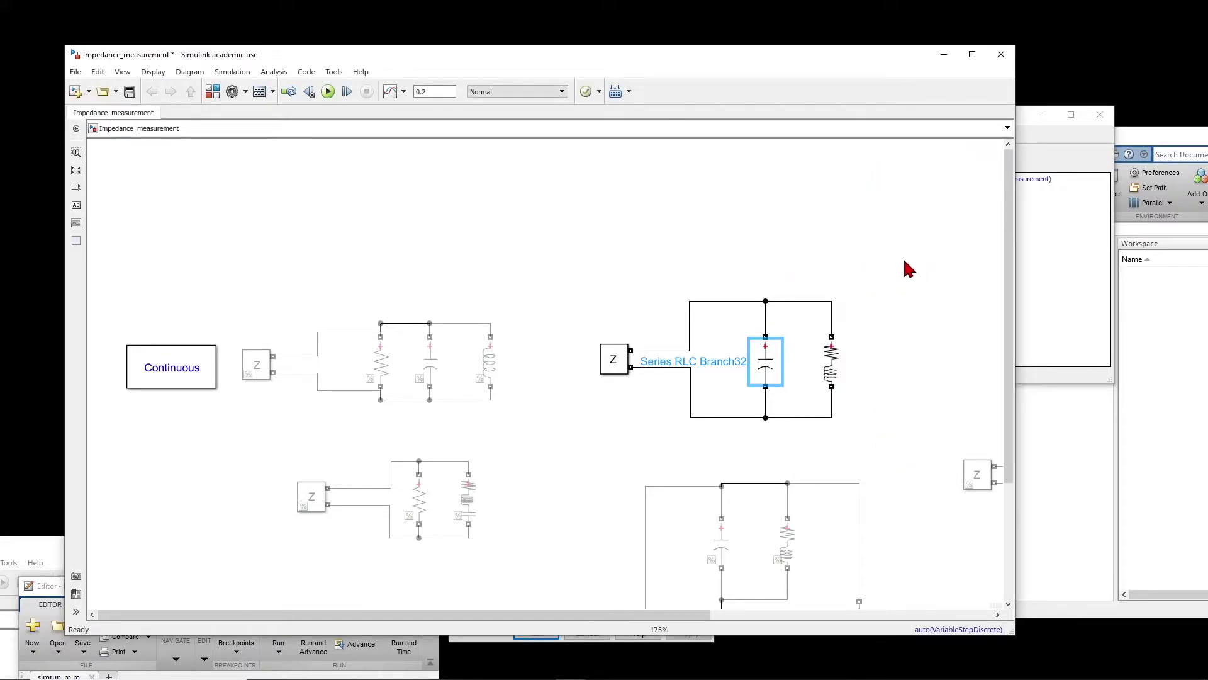
{"action": "left_click", "coordinate": [831, 364]}
{"action": "left_click", "coordinate": [700, 397]}
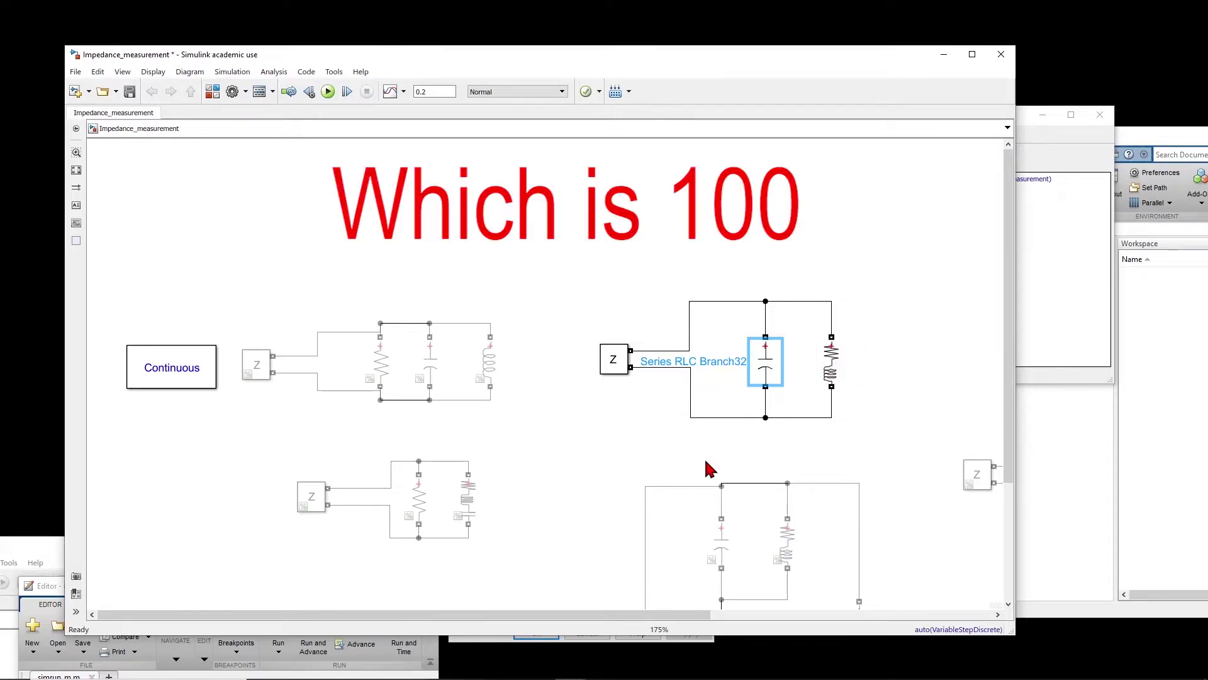
- Rearrange the Simulink and impedance tool windows and bring the State_S model to the centre
{"action": "left_click_drag", "start_coordinate": [722, 66], "coordinate": [1020, 47]}
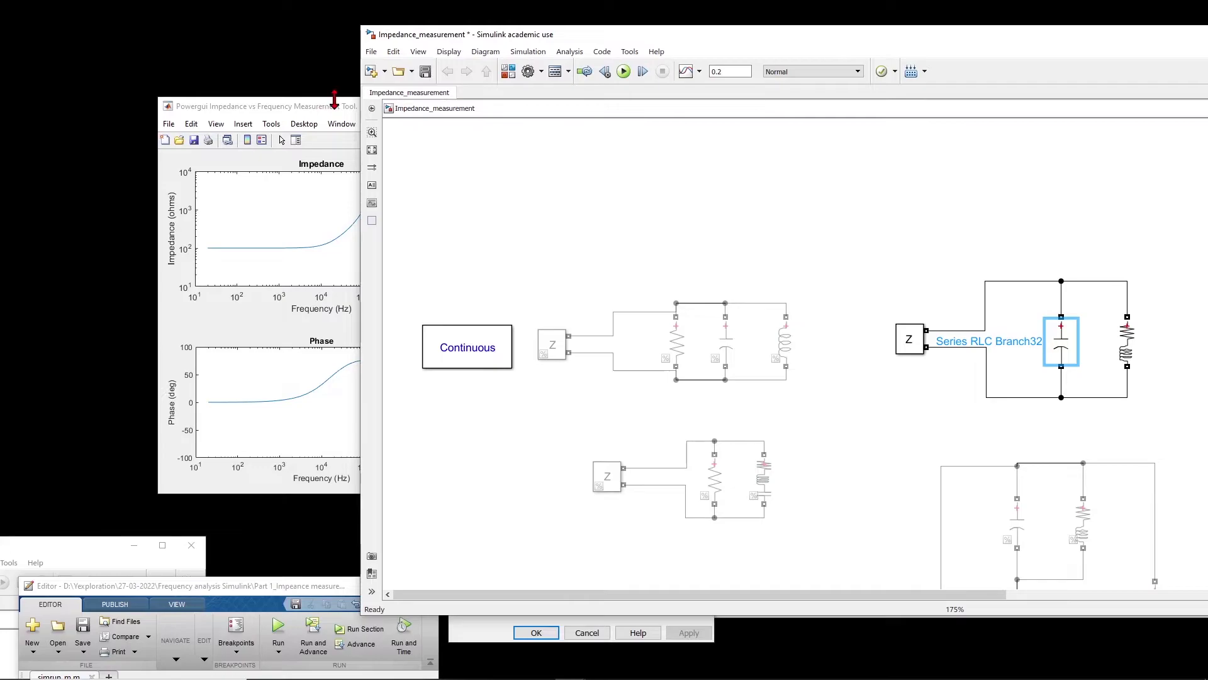
{"action": "left_click_drag", "start_coordinate": [337, 106], "coordinate": [313, 121]}
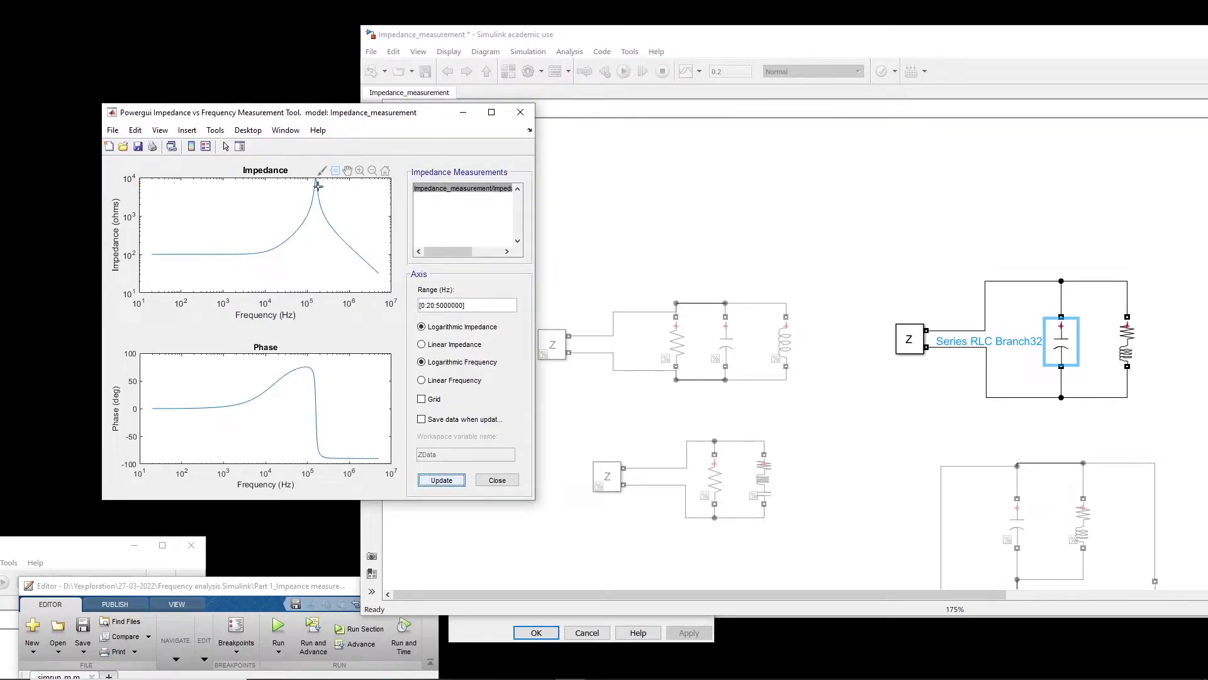
{"action": "left_click_drag", "start_coordinate": [1036, 45], "coordinate": [998, 53]}
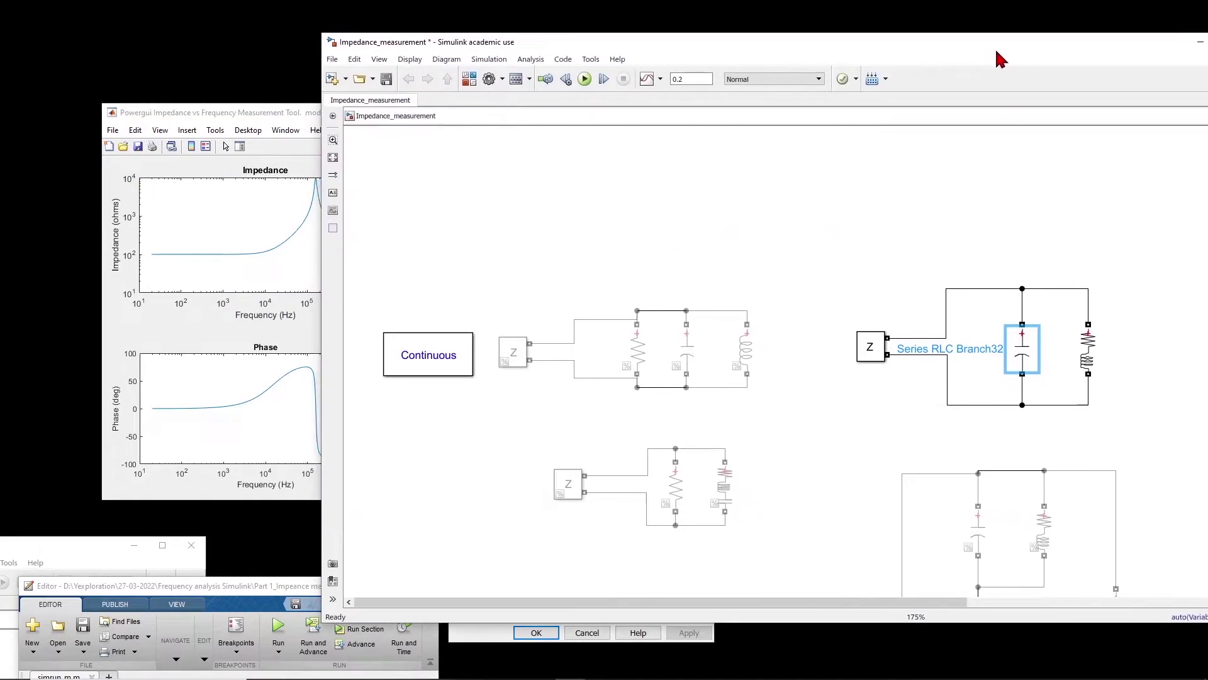
{"action": "left_click", "coordinate": [297, 132]}
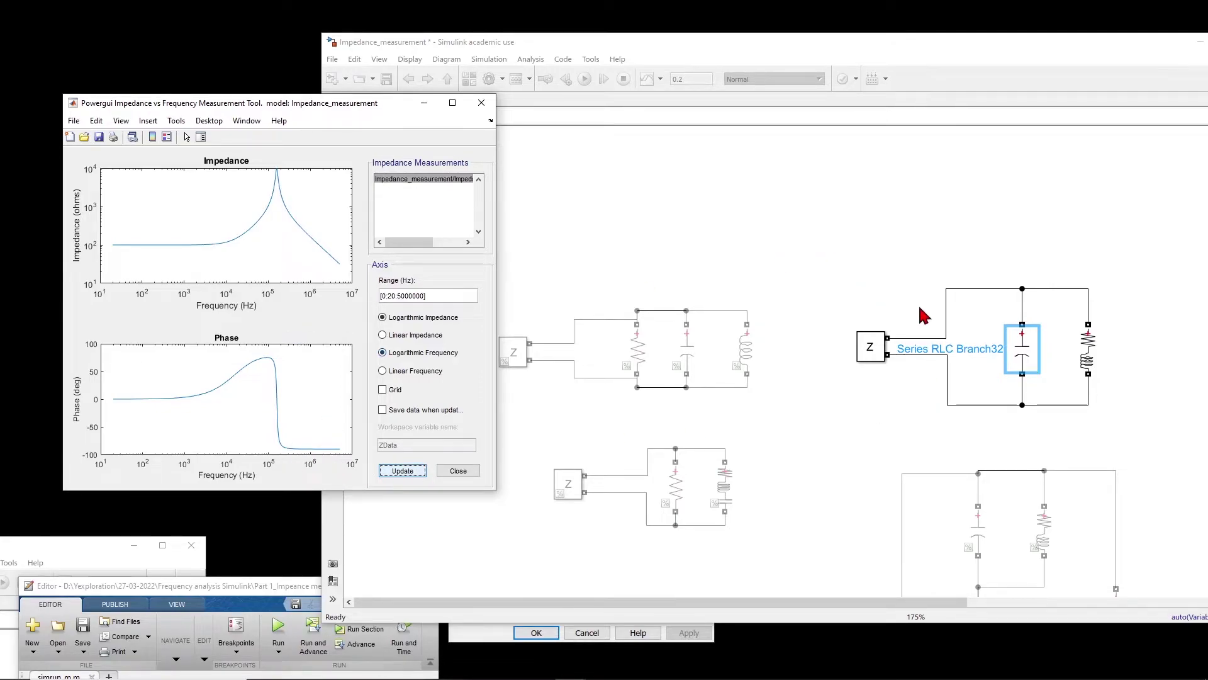
{"action": "left_click_drag", "start_coordinate": [362, 108], "coordinate": [492, 113]}
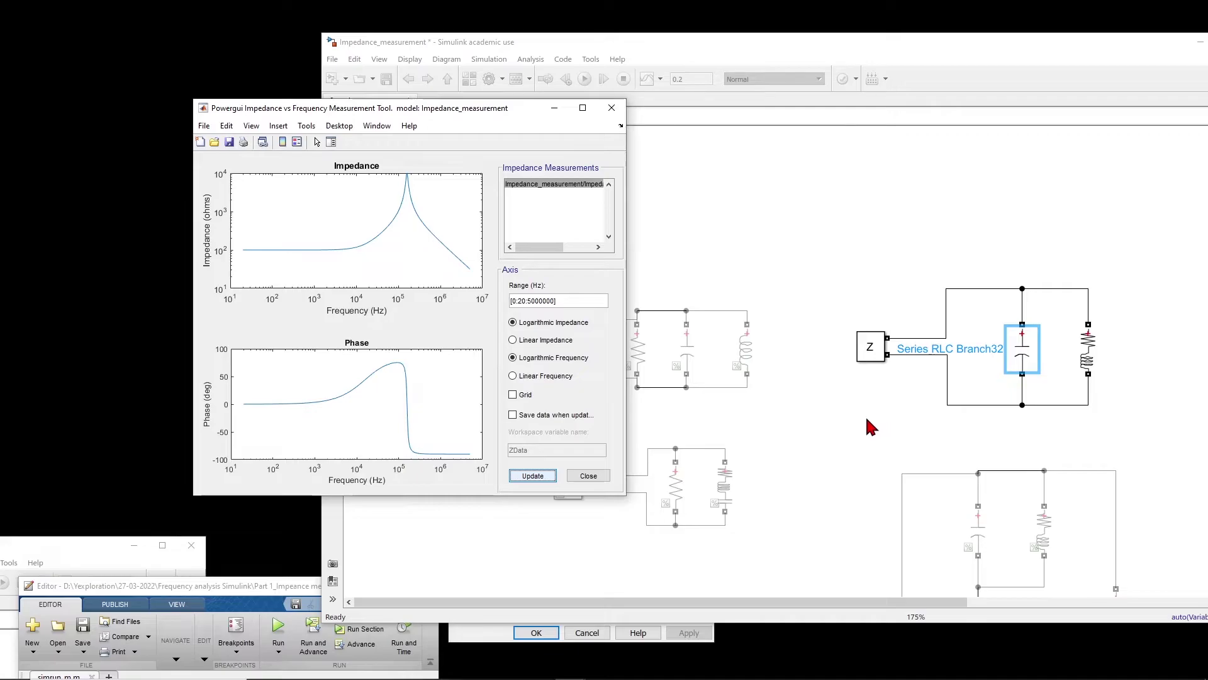
{"action": "left_click_drag", "start_coordinate": [83, 551], "coordinate": [644, 57]}
{"action": "left_click_drag", "start_coordinate": [784, 438], "coordinate": [1074, 559]}
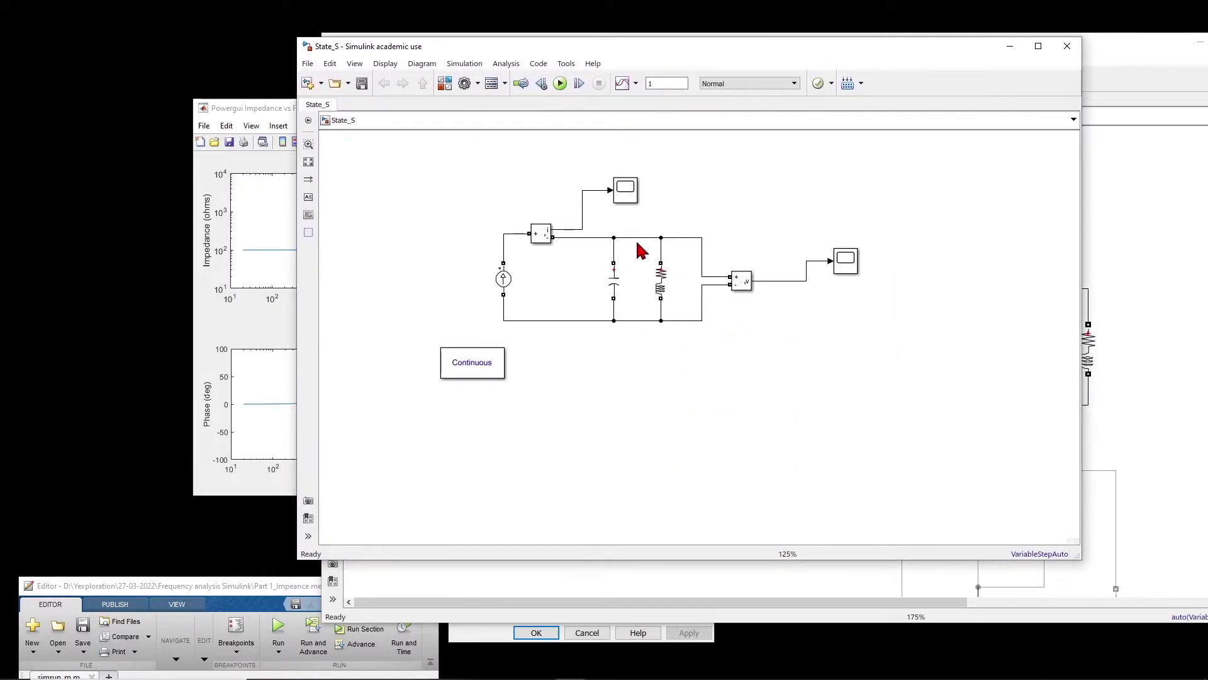
{"action": "double_click", "coordinate": [620, 286]}
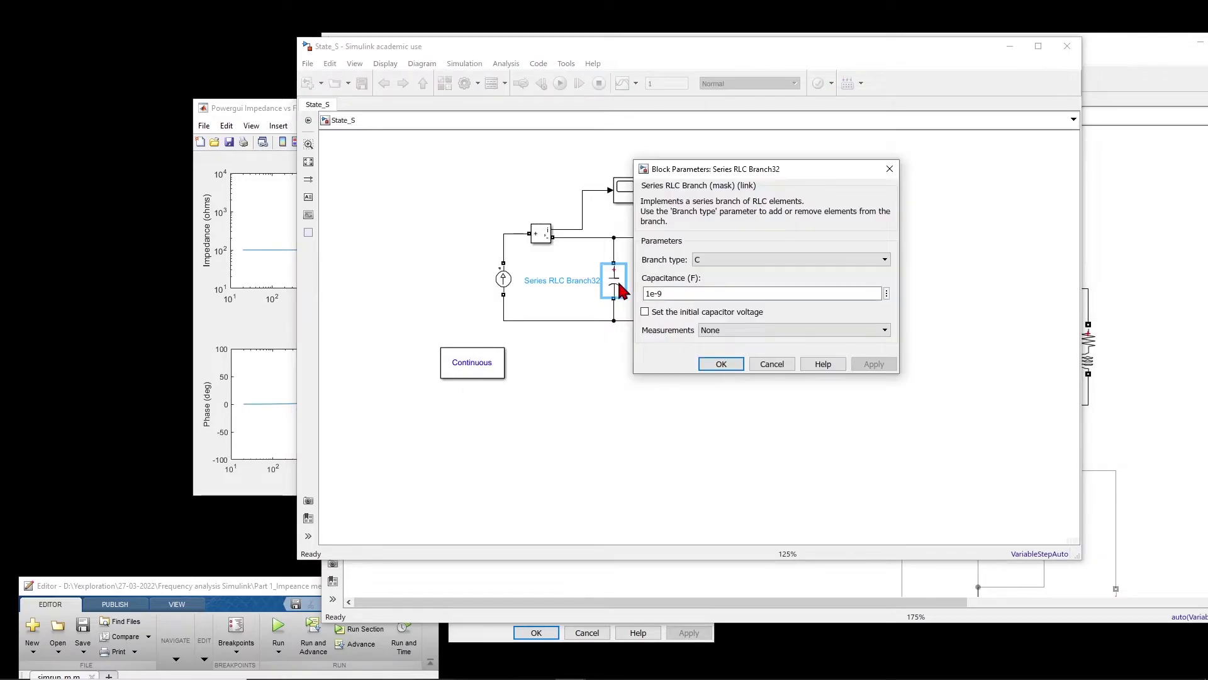
{"action": "left_click", "coordinate": [722, 365]}
{"action": "double_click", "coordinate": [658, 283]}
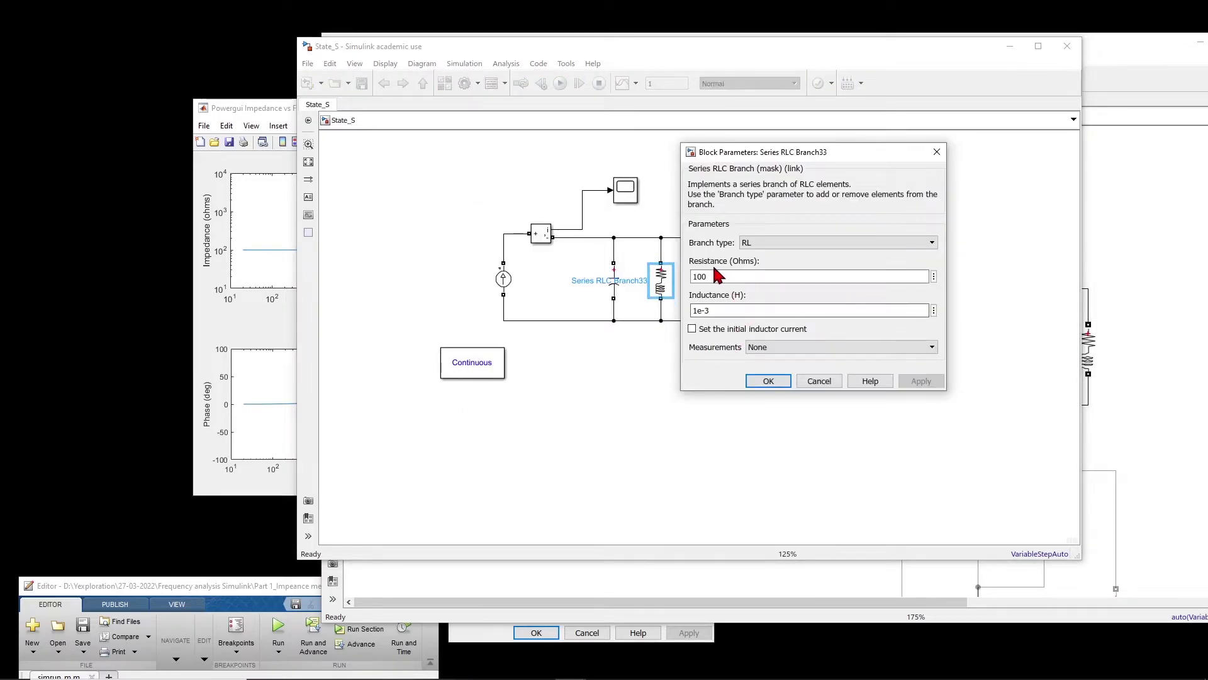
{"action": "left_click", "coordinate": [768, 380]}
{"action": "left_click", "coordinate": [704, 400]}
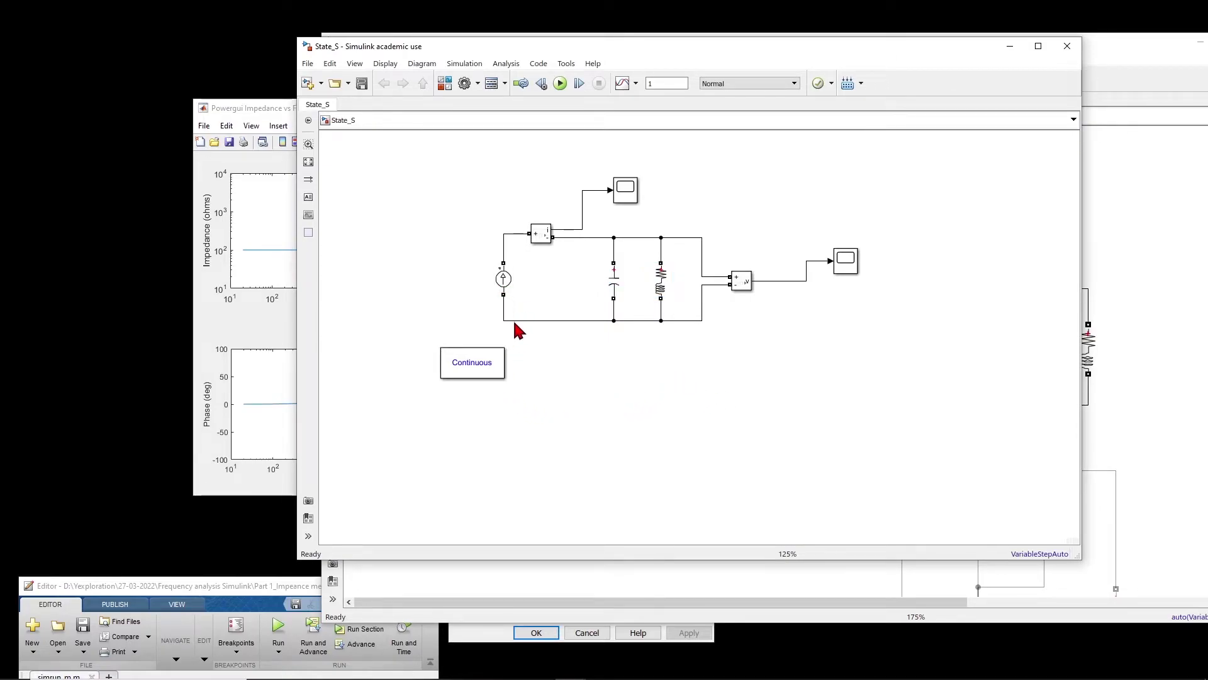
{"action": "left_click", "coordinate": [505, 280]}
{"action": "double_click", "coordinate": [510, 282]}
{"action": "left_click", "coordinate": [613, 407]}
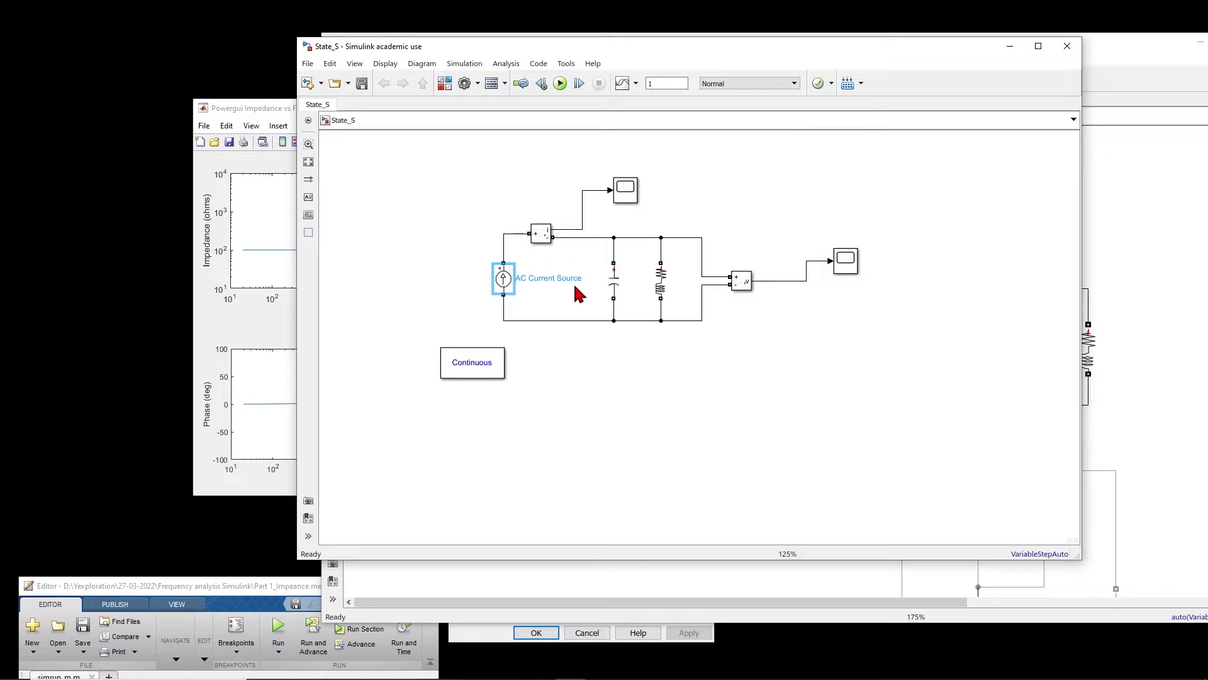
{"action": "left_click", "coordinate": [777, 352]}
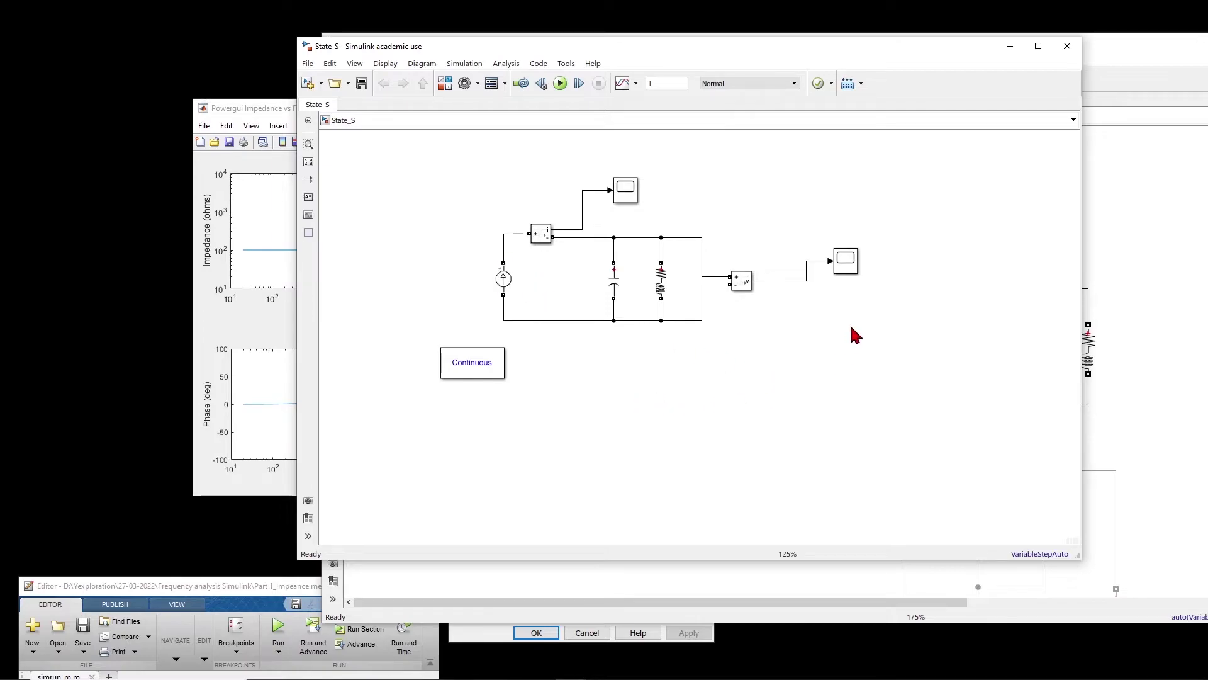
{"action": "left_click_drag", "start_coordinate": [210, 595], "coordinate": [954, 215]}
{"action": "left_click", "coordinate": [503, 188]}
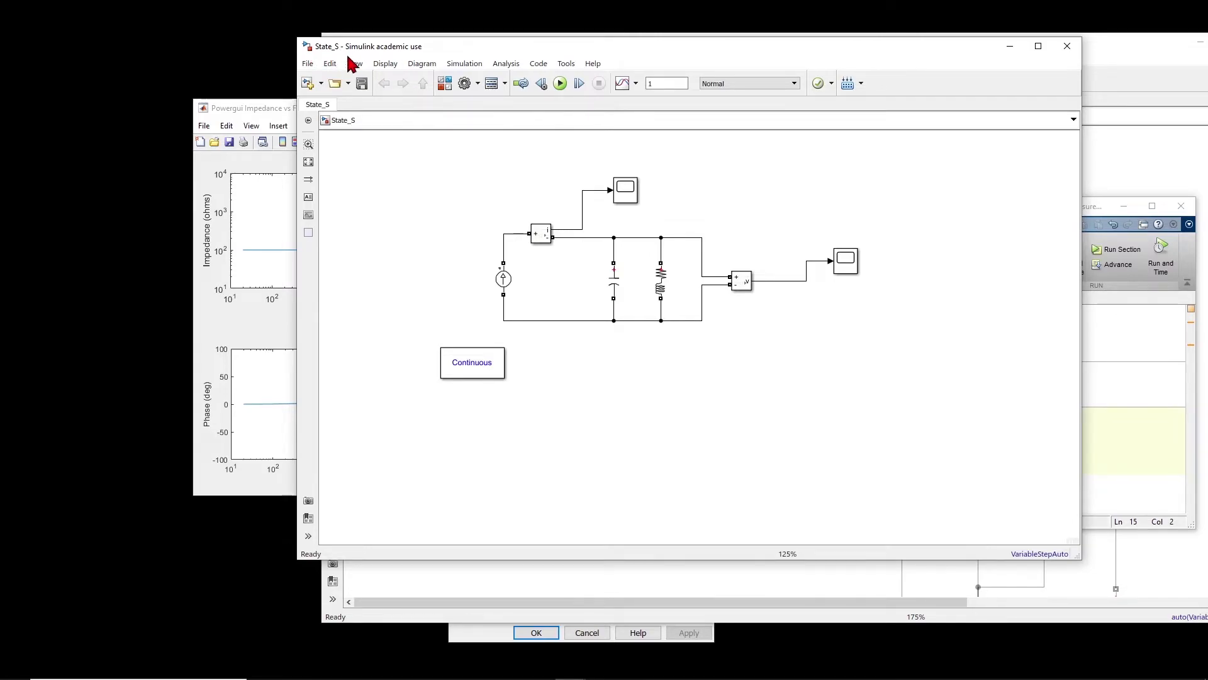
- Run the first script section with power_analyze('State_S','ss') to print sys1's A, B, C, D matrices
{"action": "left_click_drag", "start_coordinate": [445, 53], "coordinate": [319, 56]}
{"action": "left_click_drag", "start_coordinate": [1045, 211], "coordinate": [938, 132]}
{"action": "left_click", "coordinate": [731, 262]}
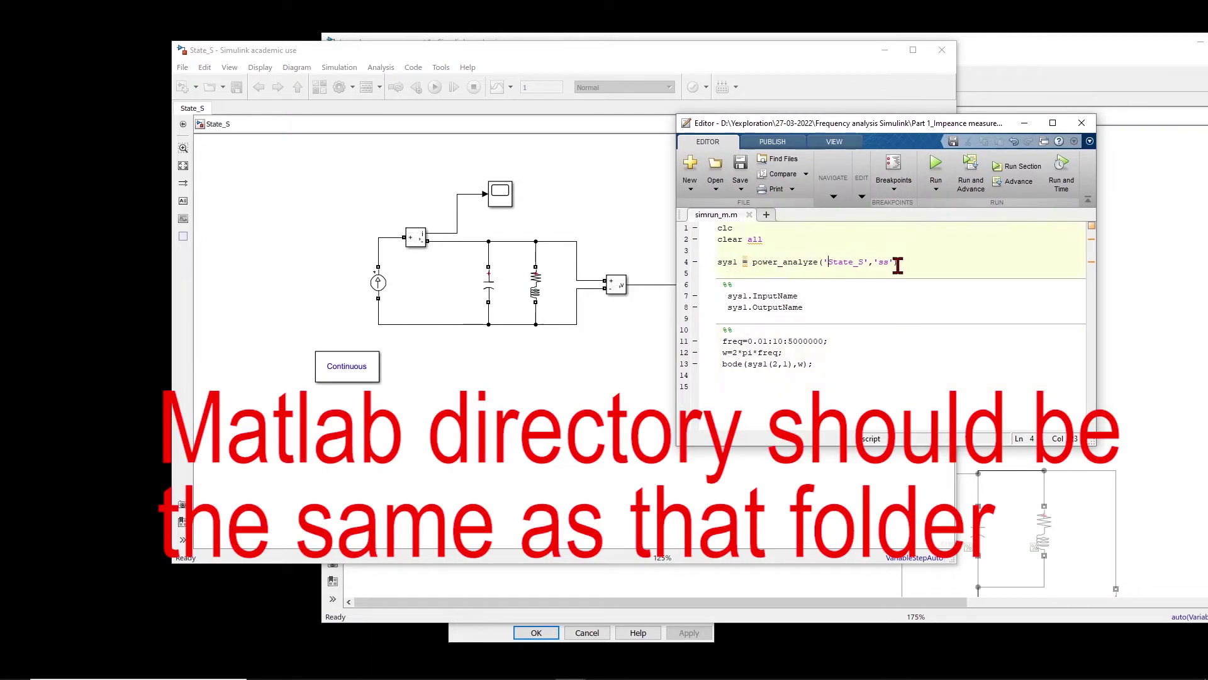
{"action": "left_click_drag", "start_coordinate": [909, 262], "coordinate": [723, 263]}
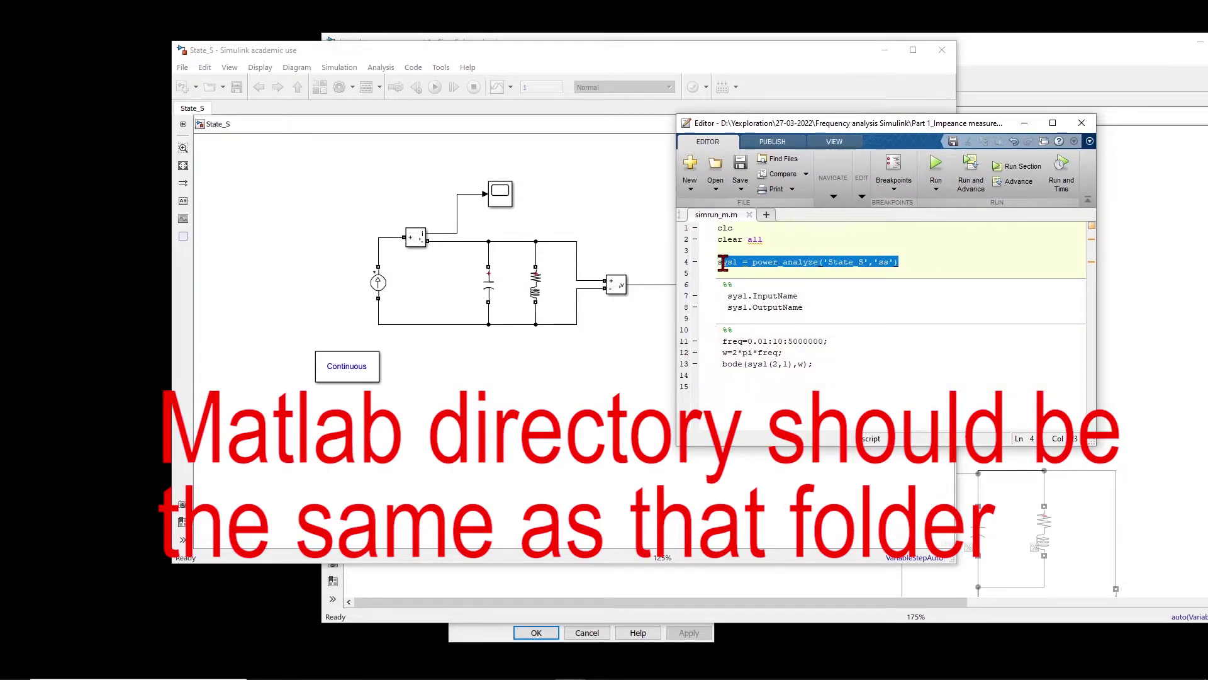
{"action": "left_click", "coordinate": [797, 273]}
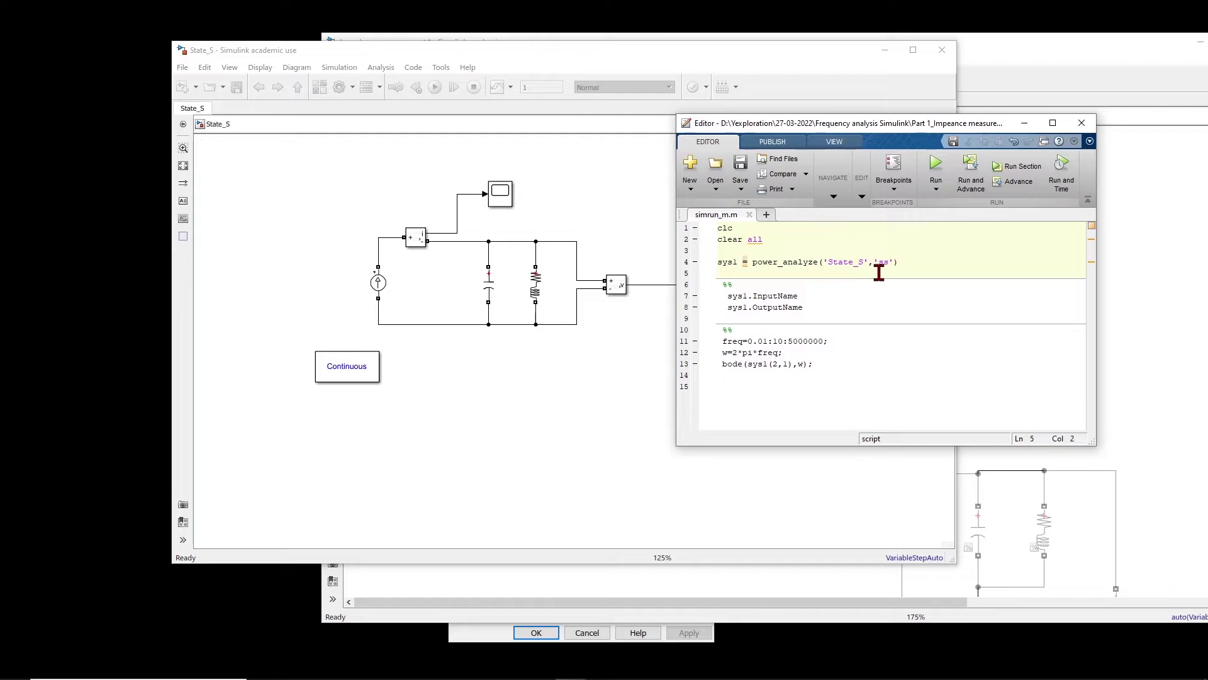
{"action": "left_click", "coordinate": [1015, 170]}
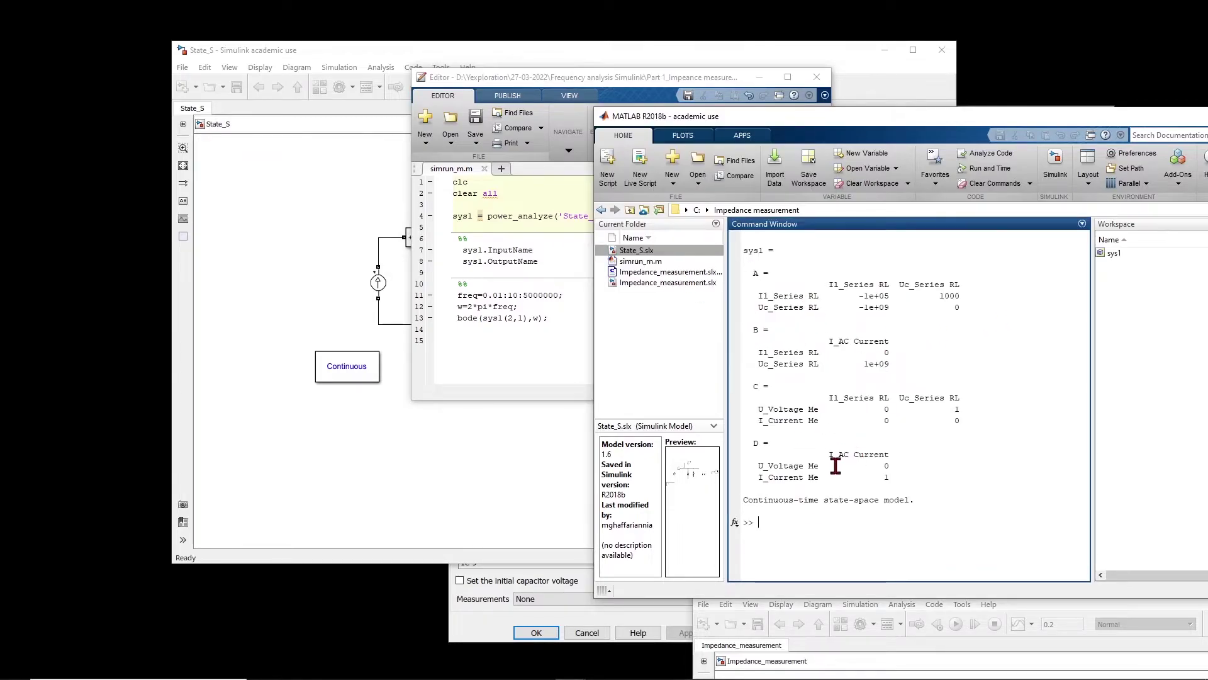
{"action": "left_click_drag", "start_coordinate": [591, 78], "coordinate": [667, 73]}
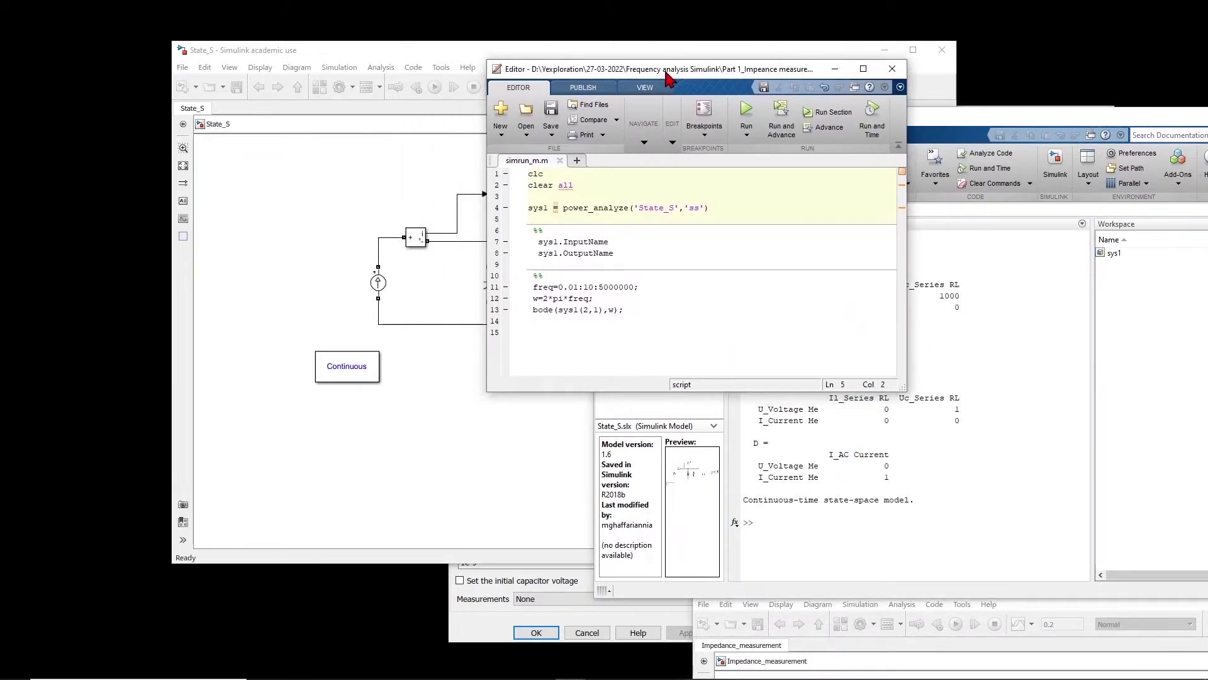
{"action": "left_click", "coordinate": [663, 255]}
{"action": "left_click", "coordinate": [818, 112]}
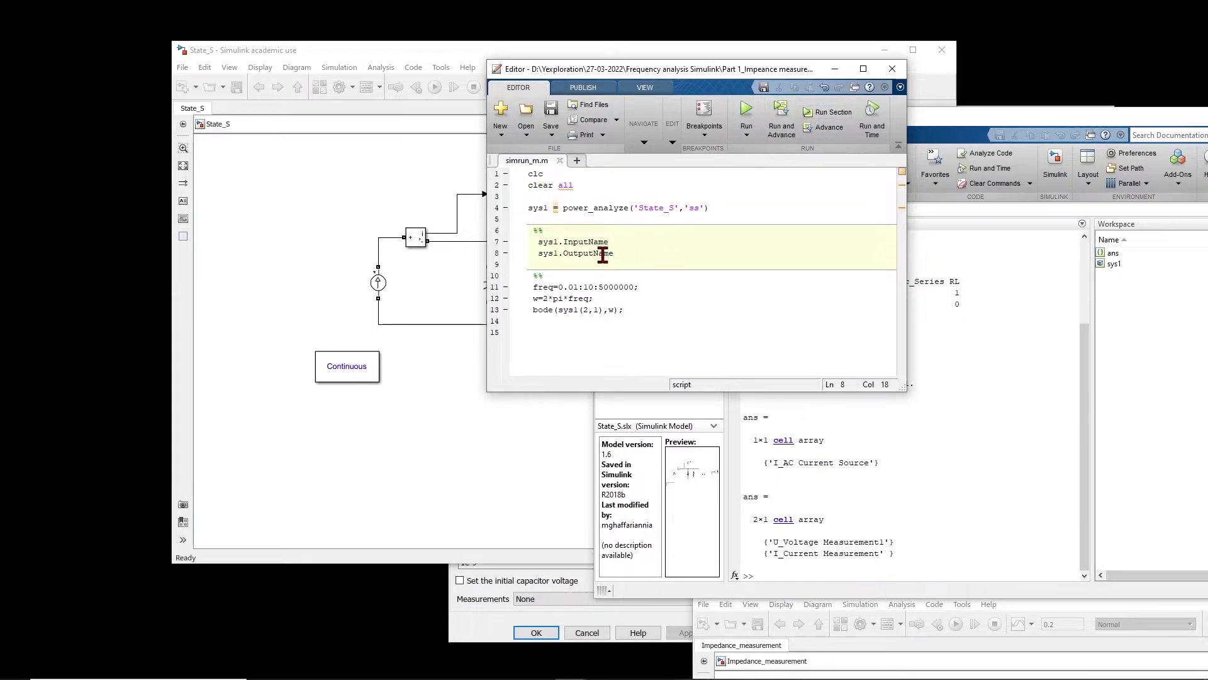
{"action": "left_click", "coordinate": [1005, 502]}
{"action": "left_click_drag", "start_coordinate": [889, 464], "coordinate": [758, 461]}
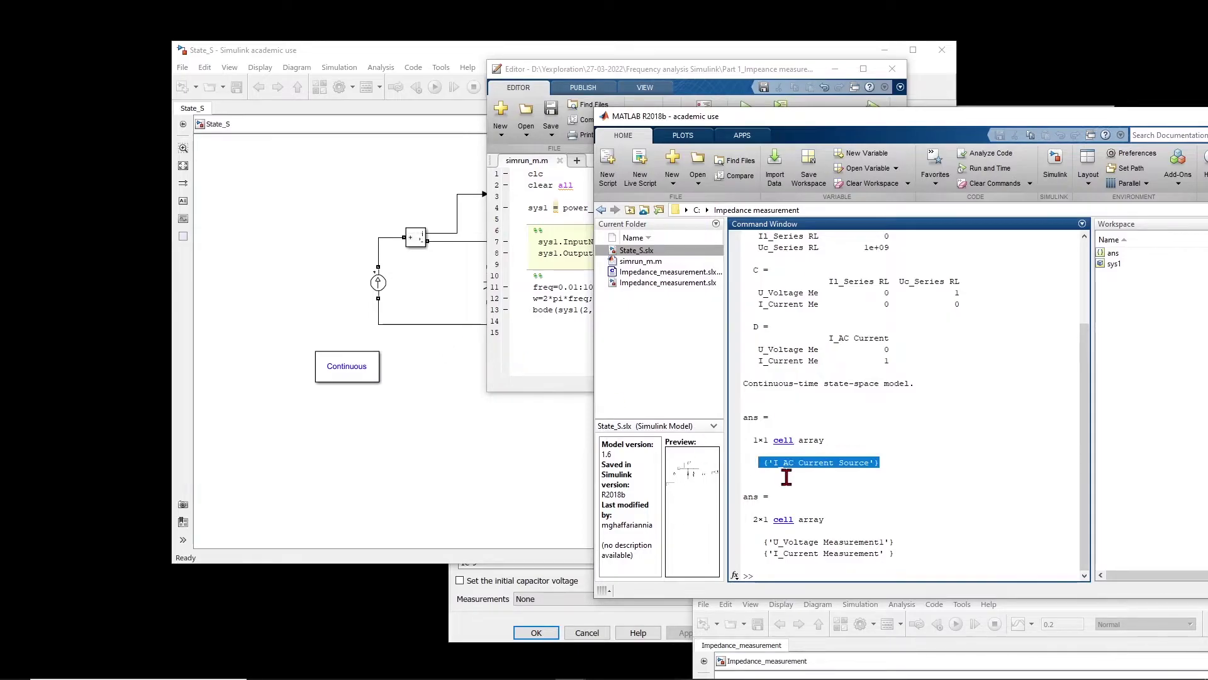
{"action": "left_click_drag", "start_coordinate": [895, 553], "coordinate": [718, 512]}
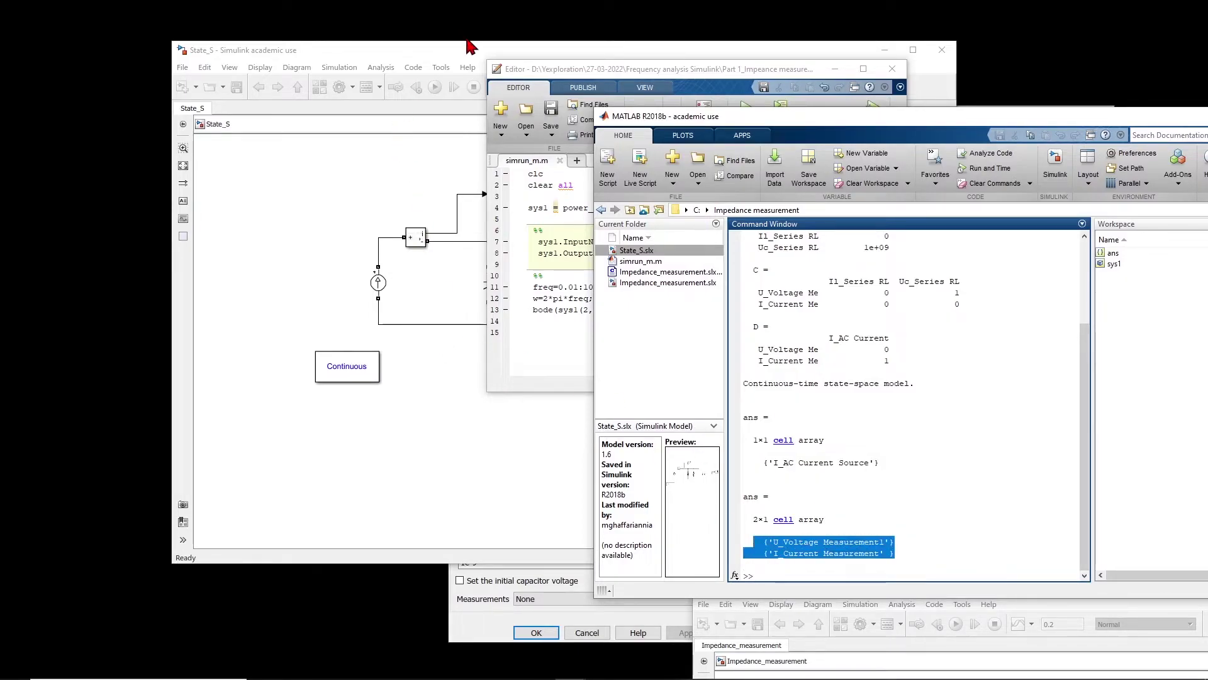
{"action": "left_click_drag", "start_coordinate": [488, 54], "coordinate": [371, 55]}
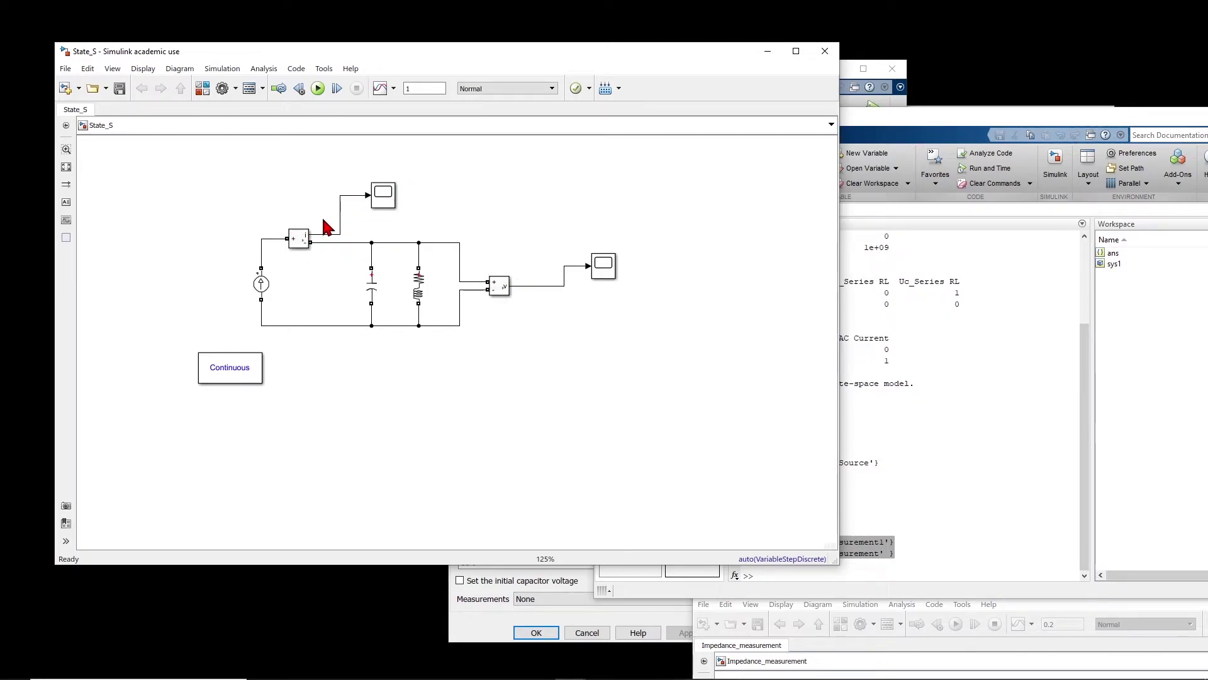
{"action": "left_click", "coordinate": [976, 554]}
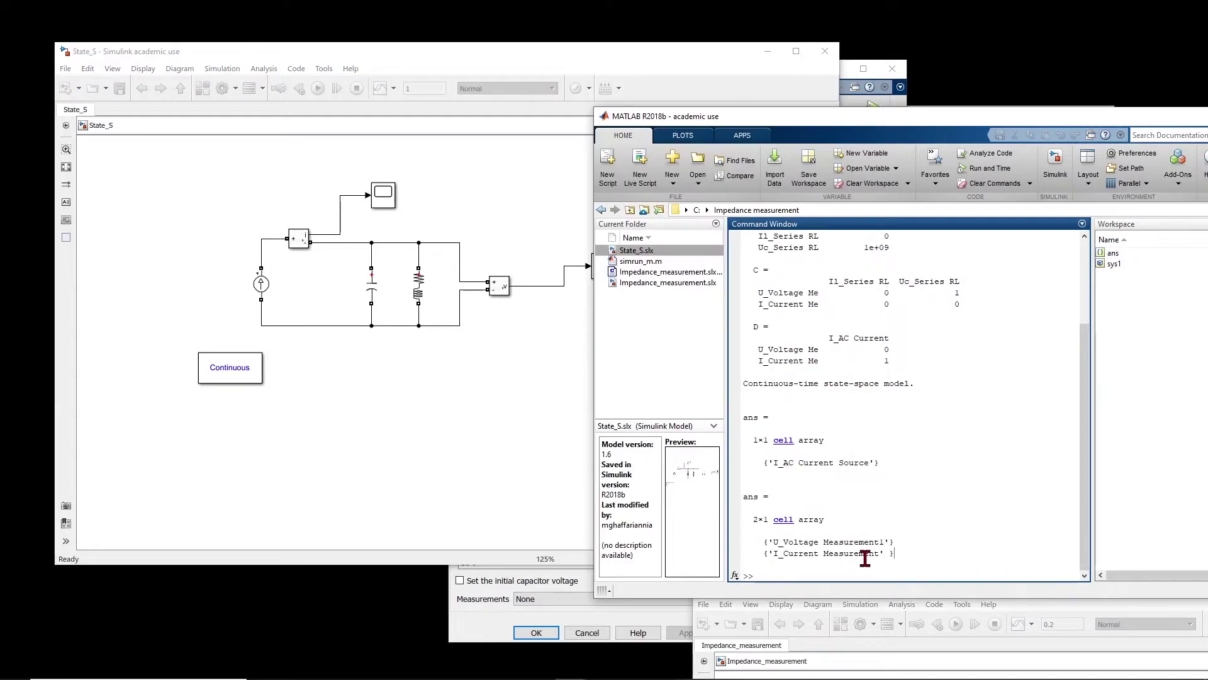
{"action": "left_click_drag", "start_coordinate": [818, 116], "coordinate": [964, 98]}
{"action": "left_click_drag", "start_coordinate": [701, 59], "coordinate": [628, 60]}
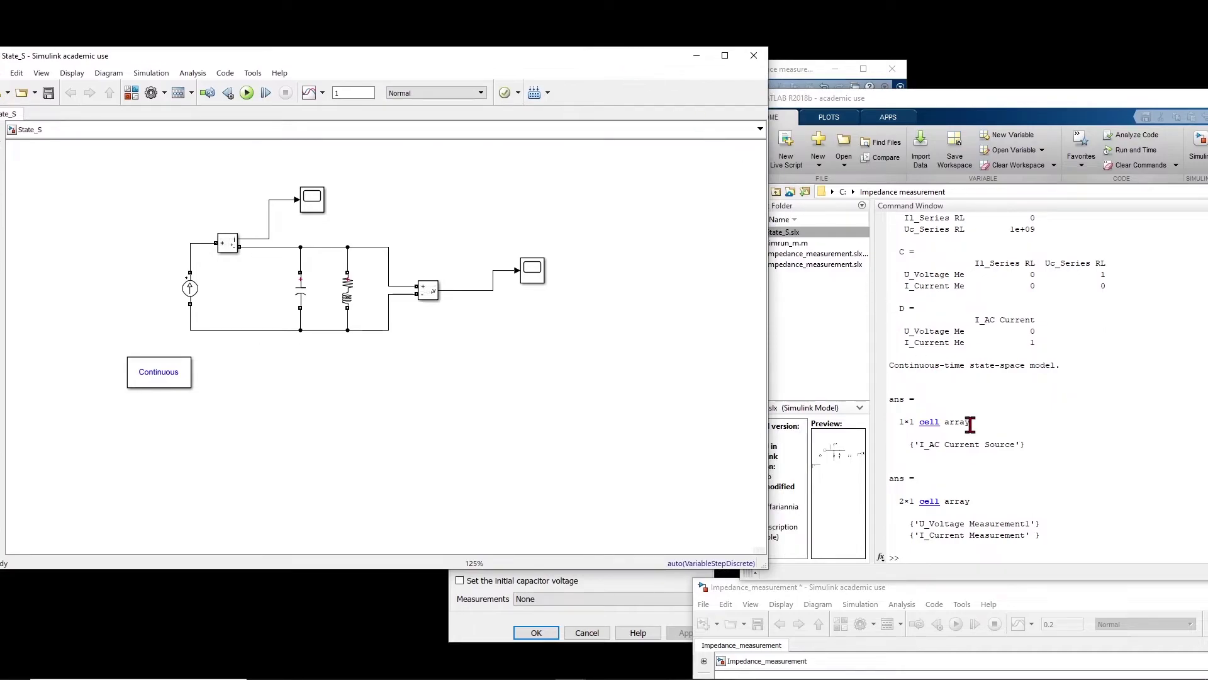
{"action": "left_click_drag", "start_coordinate": [1028, 445], "coordinate": [900, 444]}
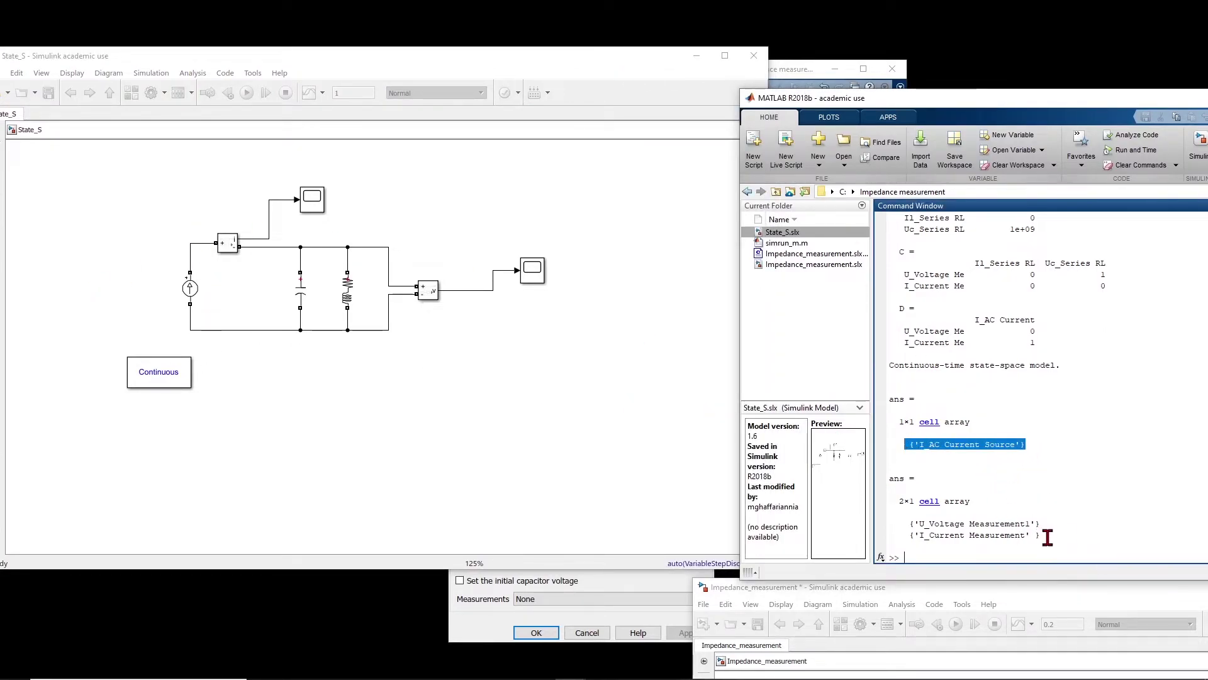
{"action": "left_click_drag", "start_coordinate": [1040, 523], "coordinate": [895, 523]}
{"action": "left_click_drag", "start_coordinate": [1043, 535], "coordinate": [908, 536]}
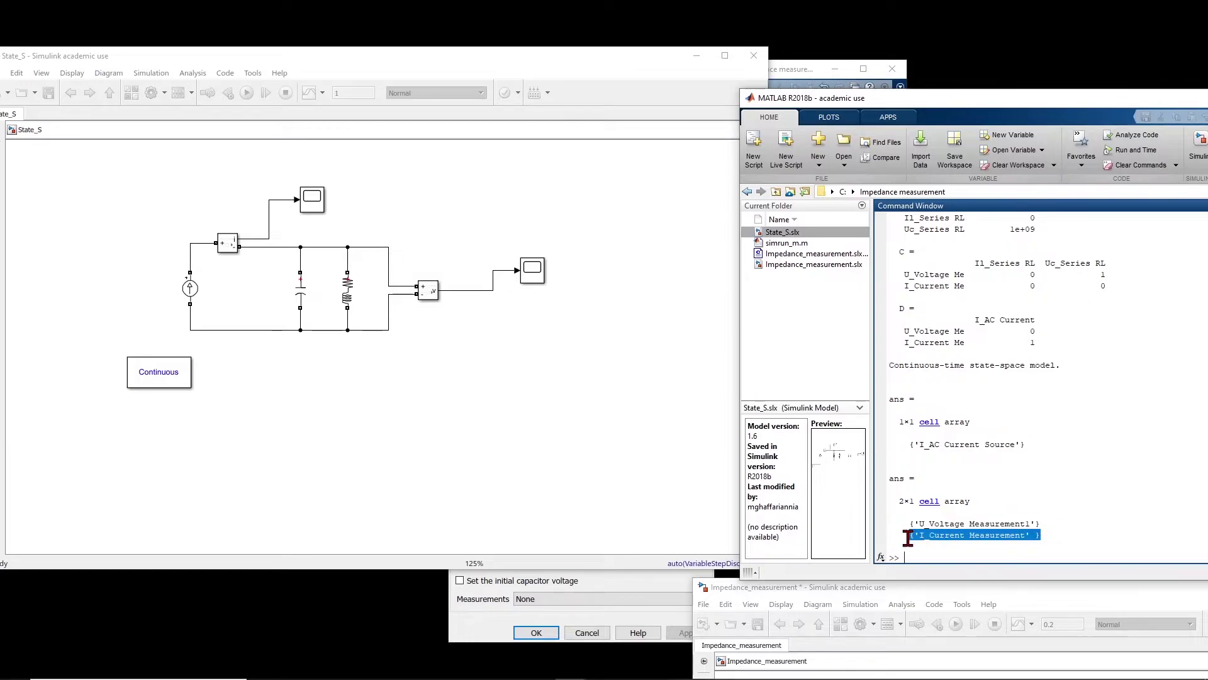
{"action": "left_click", "coordinate": [783, 79]}
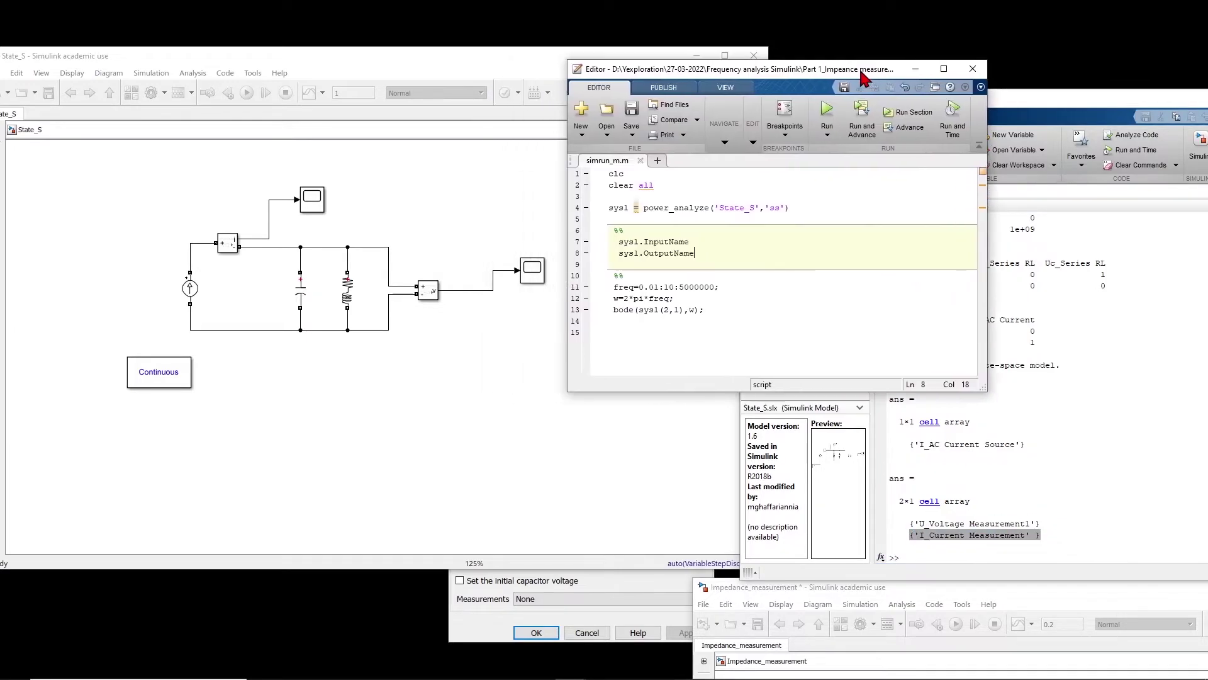
{"action": "left_click", "coordinate": [1009, 536]}
{"action": "left_click_drag", "start_coordinate": [1053, 521], "coordinate": [915, 521]}
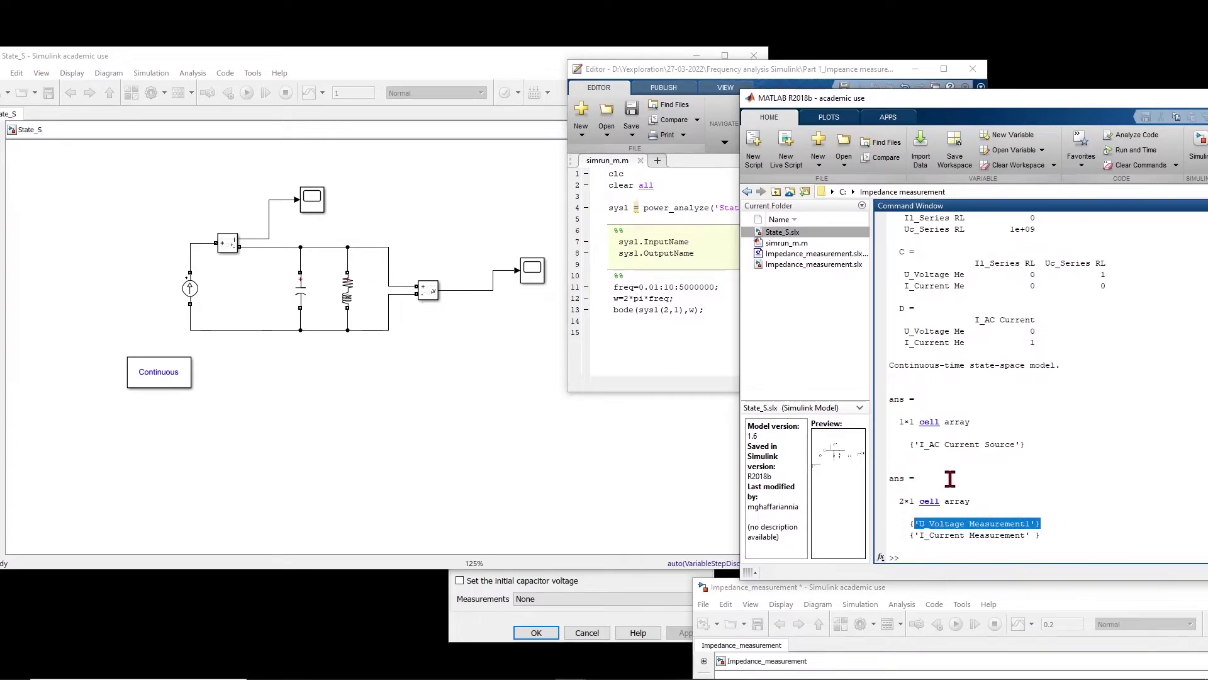
{"action": "left_click_drag", "start_coordinate": [1042, 446], "coordinate": [908, 444]}
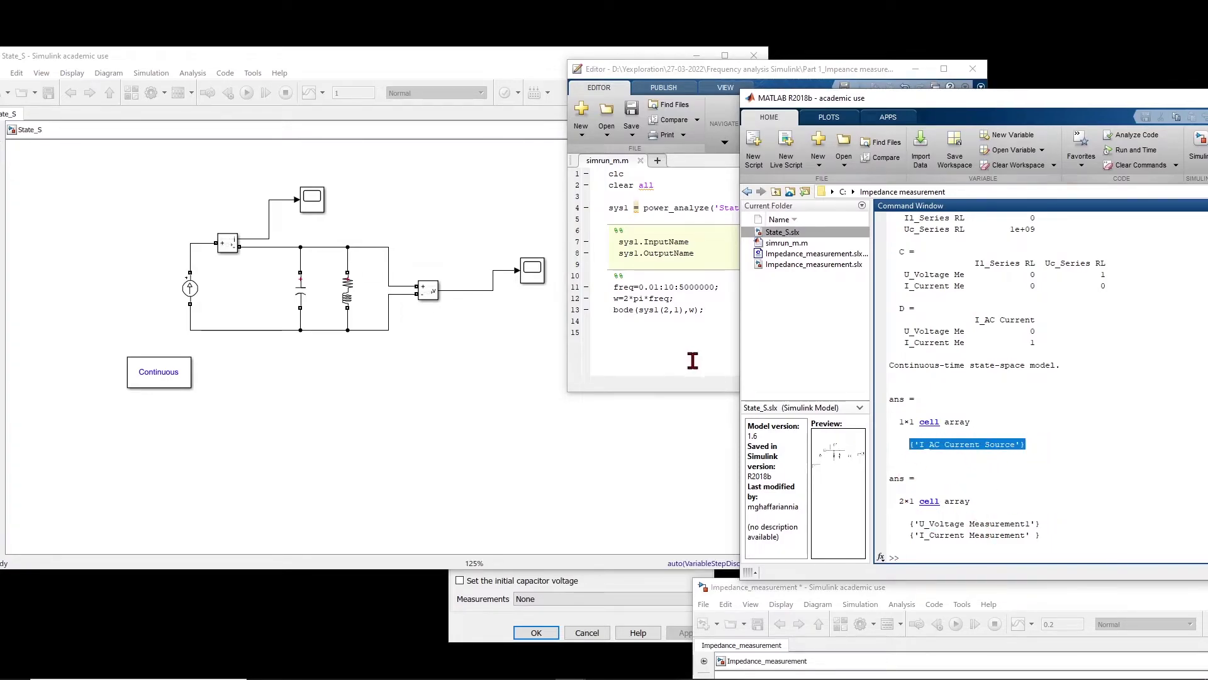
{"action": "left_click", "coordinate": [658, 322]}
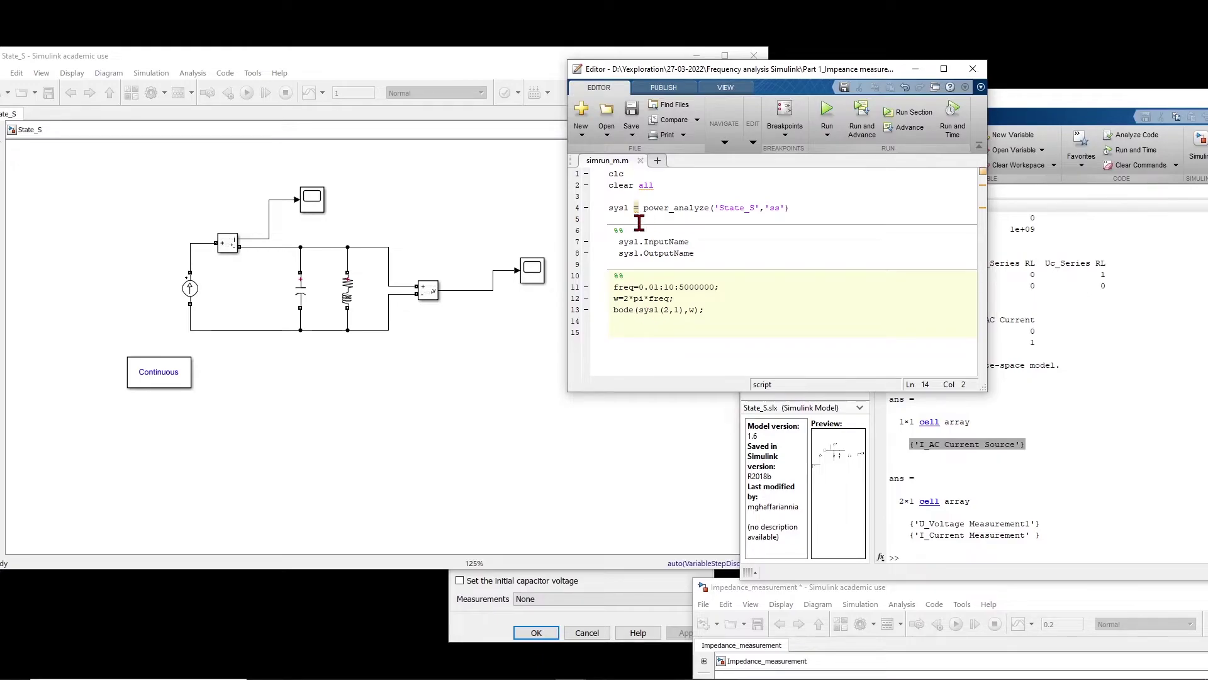
- Change line 13 to bode(sys1(1,1),w), save the script, and run the plotting section
{"action": "double_click", "coordinate": [665, 309]}
{"action": "type", "text": "1"}
{"action": "left_click_drag", "start_coordinate": [1040, 524], "coordinate": [884, 532]}
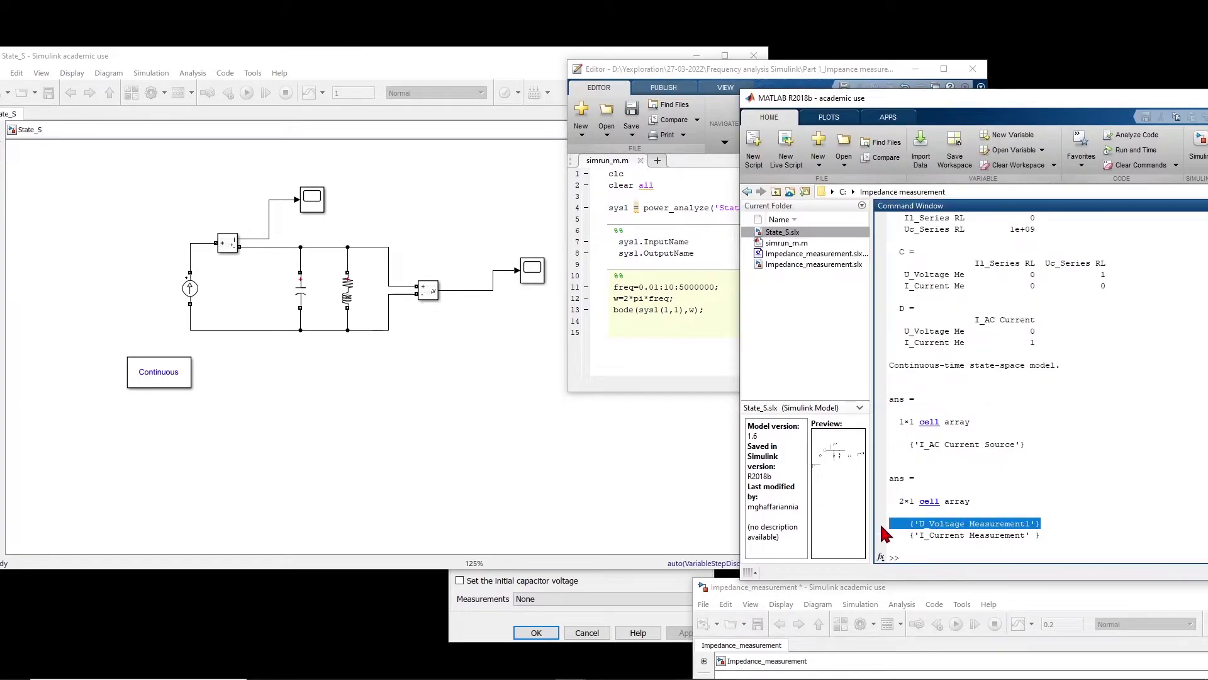
{"action": "left_click", "coordinate": [698, 334]}
{"action": "key", "text": "ctrl+s"}
{"action": "left_click", "coordinate": [968, 441]}
{"action": "left_click_drag", "start_coordinate": [1047, 445], "coordinate": [913, 446]}
{"action": "left_click", "coordinate": [670, 332]}
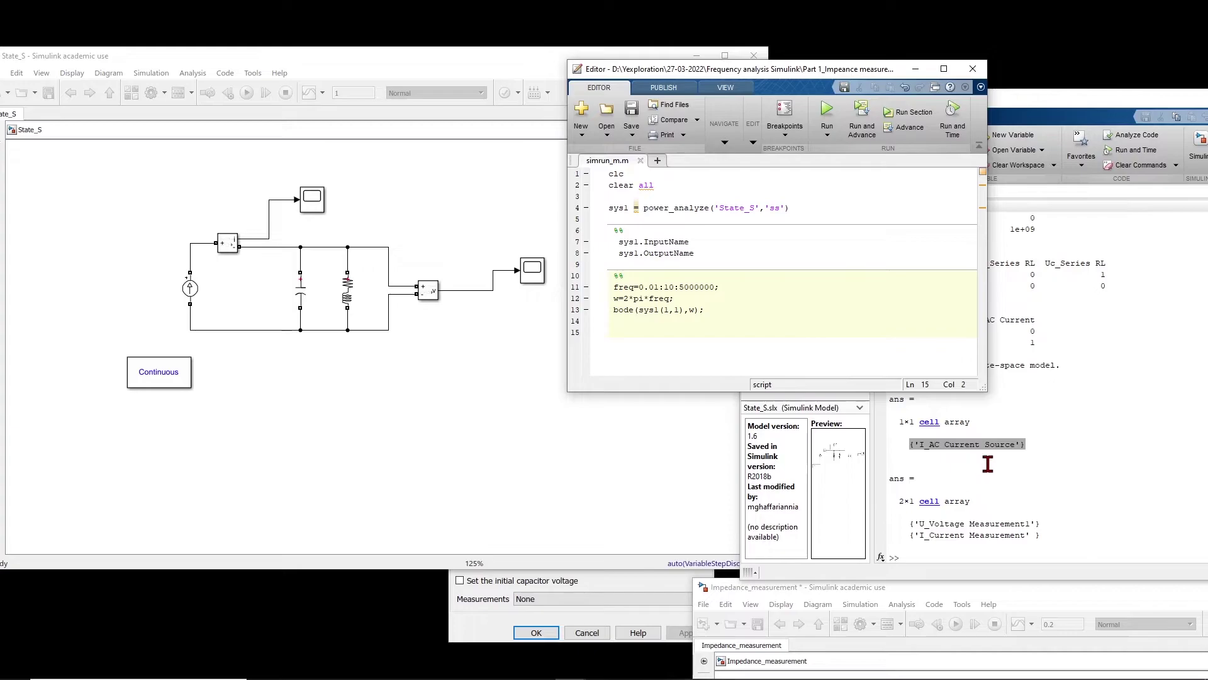
{"action": "left_click", "coordinate": [923, 113]}
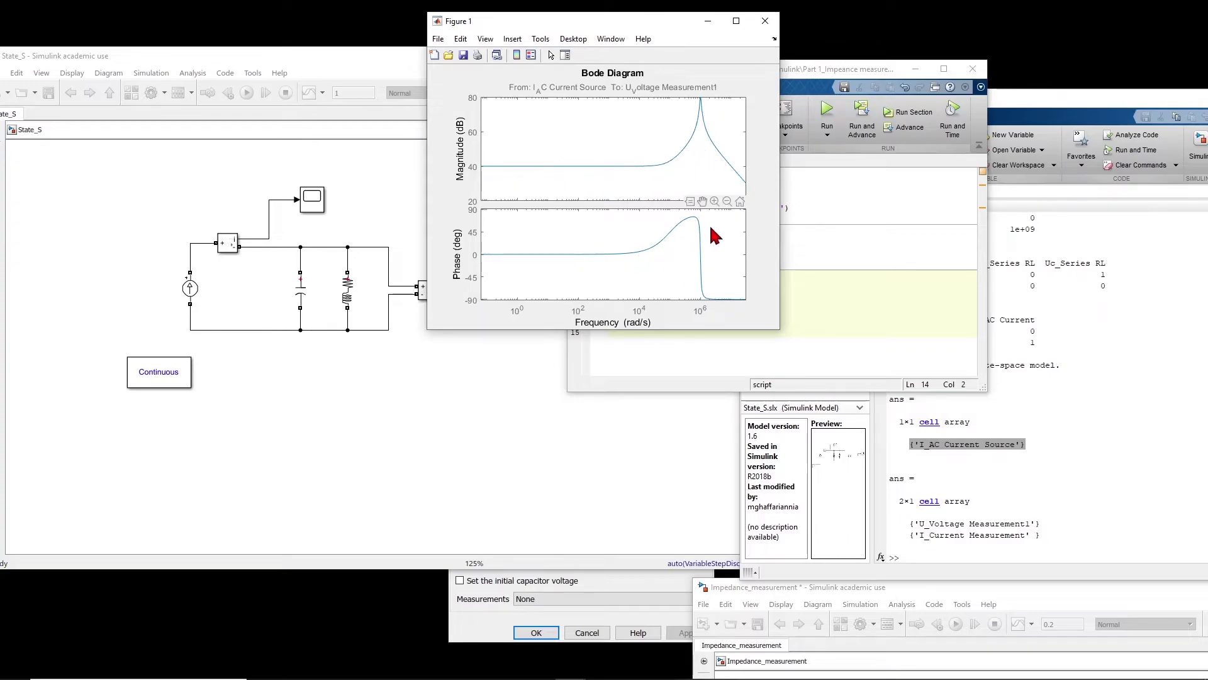
- Place the Bode figure beside the Powergui impedance plots for comparison
{"action": "left_click_drag", "start_coordinate": [413, 62], "coordinate": [780, 328]}
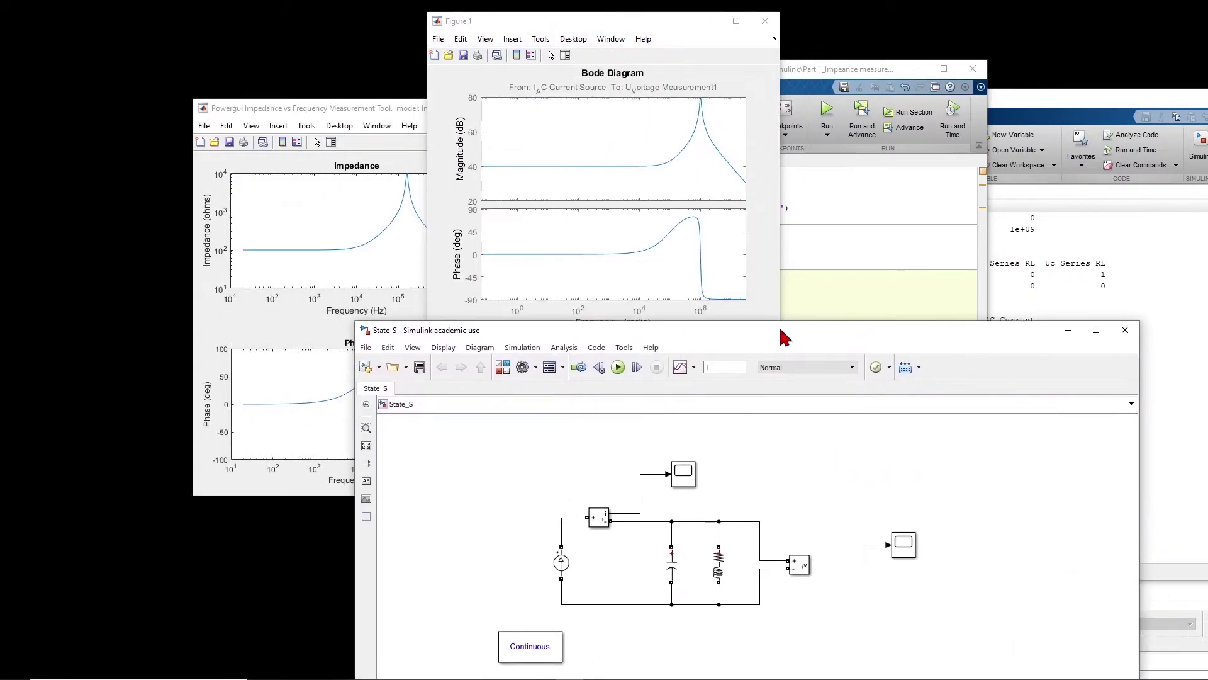
{"action": "left_click_drag", "start_coordinate": [388, 116], "coordinate": [309, 112]}
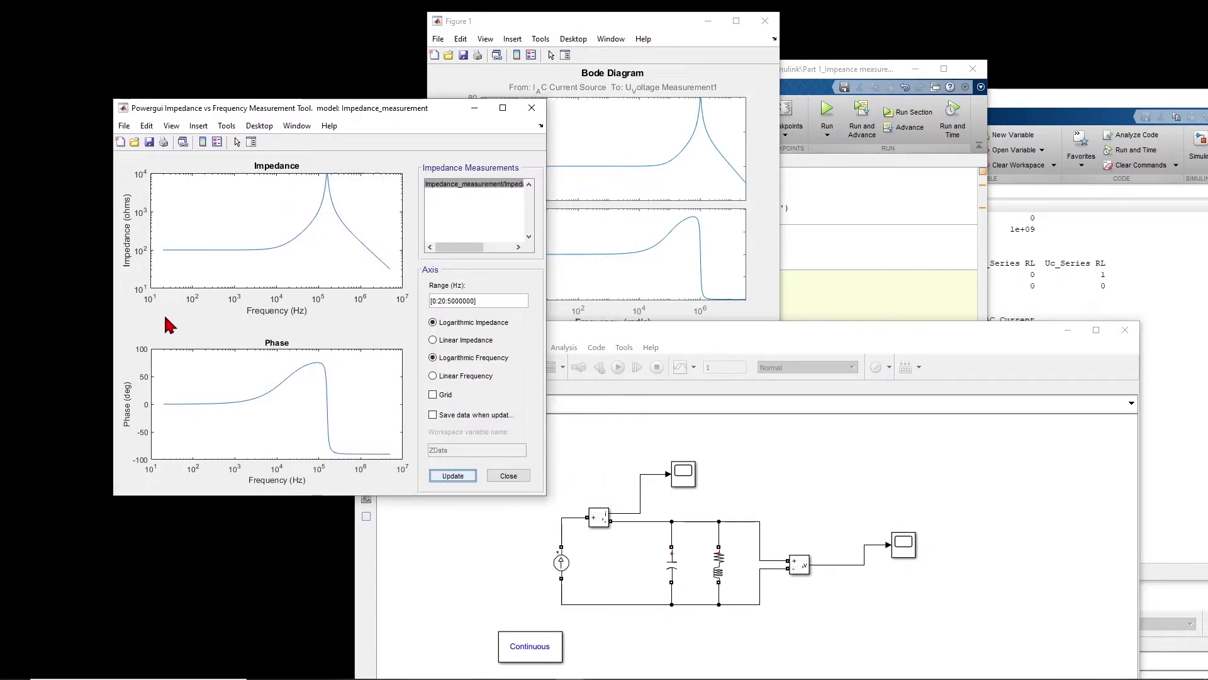
{"action": "left_click_drag", "start_coordinate": [608, 29], "coordinate": [698, 50]}
{"action": "left_click_drag", "start_coordinate": [426, 112], "coordinate": [1018, 360]}
{"action": "left_click_drag", "start_coordinate": [783, 51], "coordinate": [587, 67]}
- Set the Bode plot units to absolute magnitude and frequency in Hz
{"action": "double_click", "coordinate": [357, 195]}
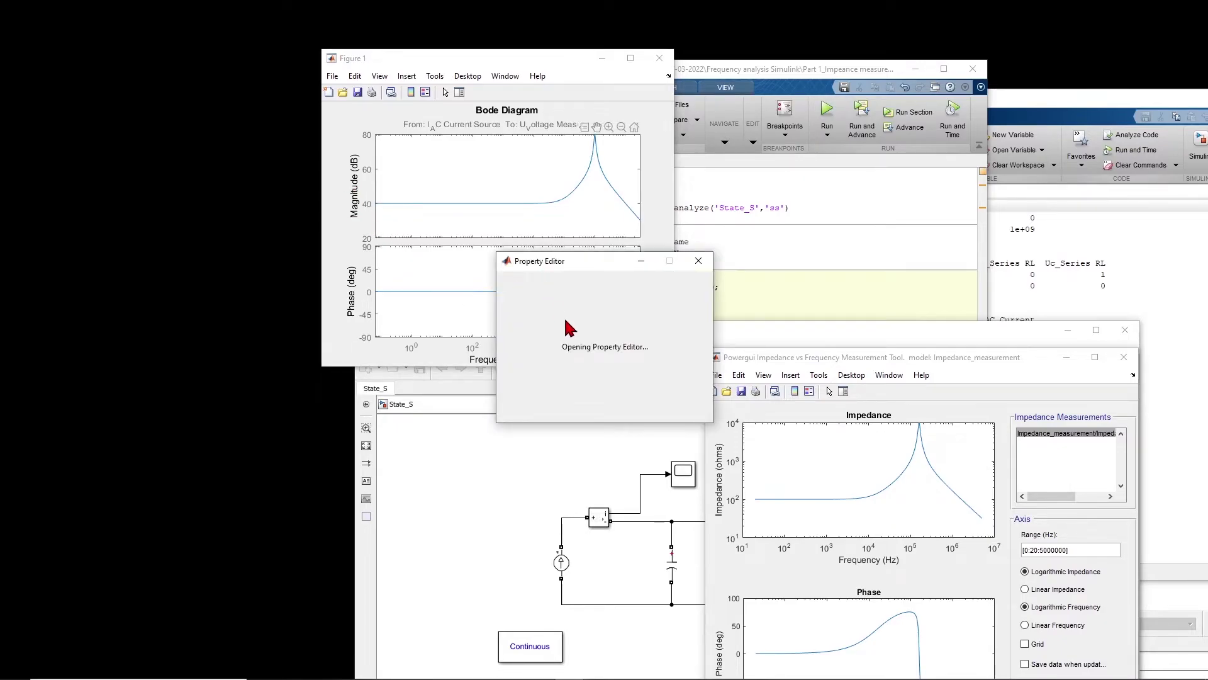
{"action": "left_click", "coordinate": [568, 283]}
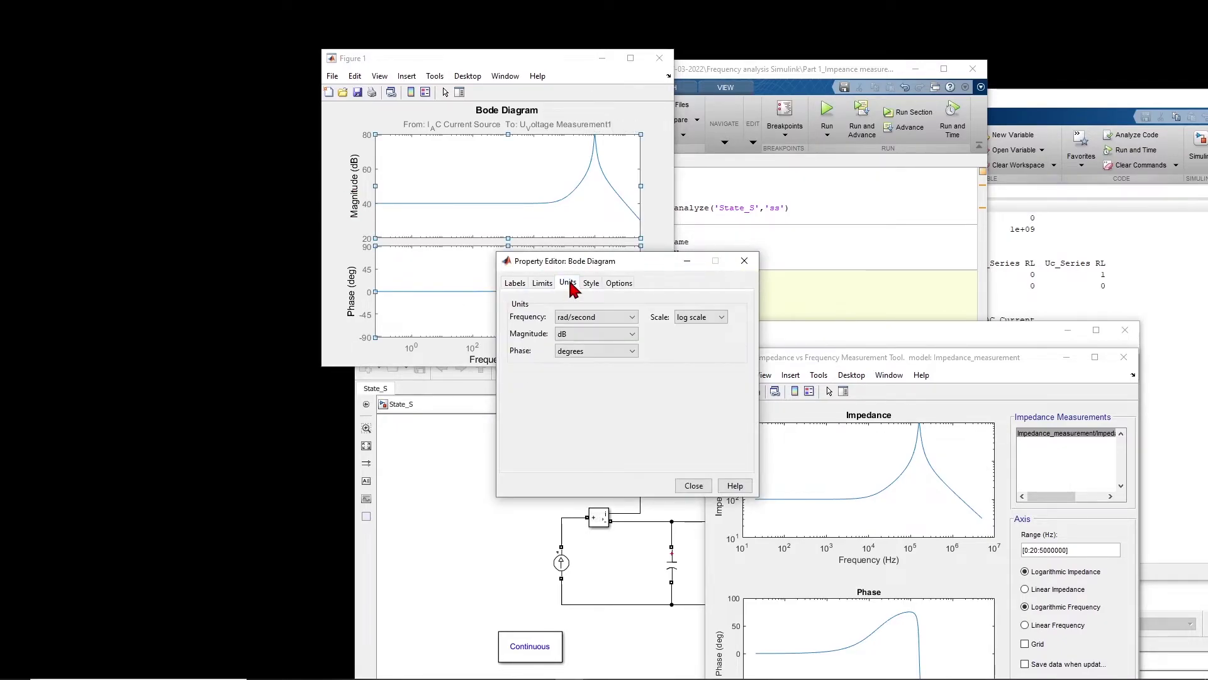
{"action": "left_click", "coordinate": [603, 334]}
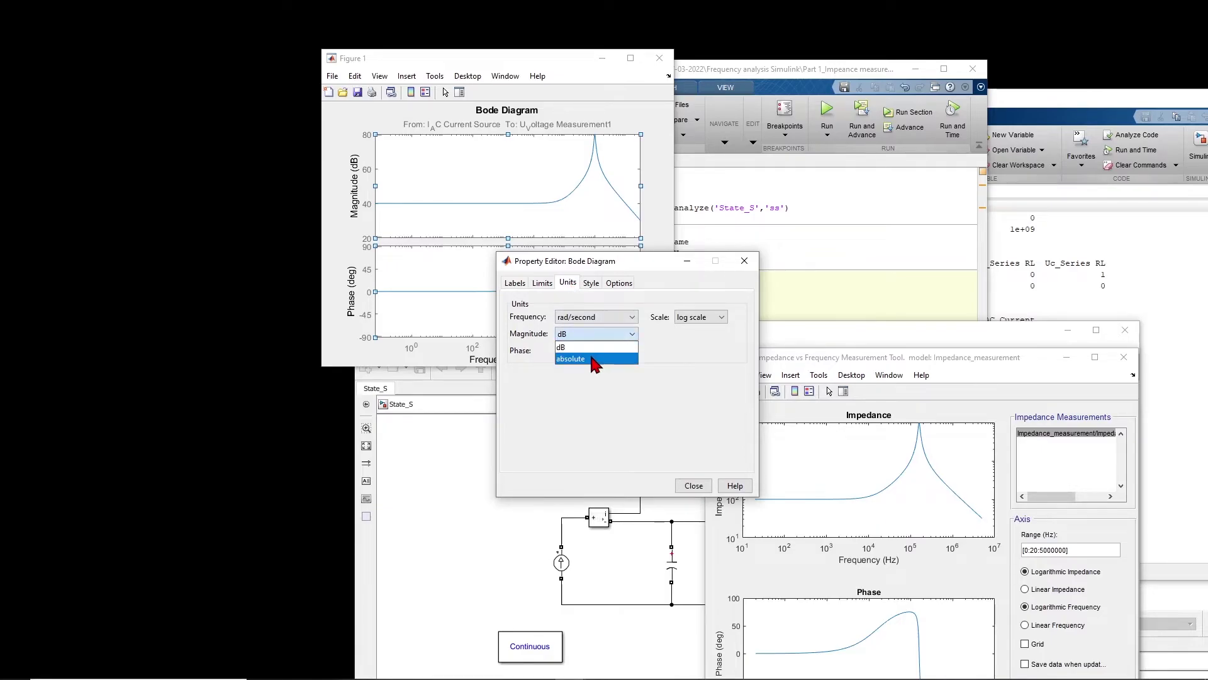
{"action": "left_click", "coordinate": [595, 358]}
{"action": "left_click", "coordinate": [718, 335]}
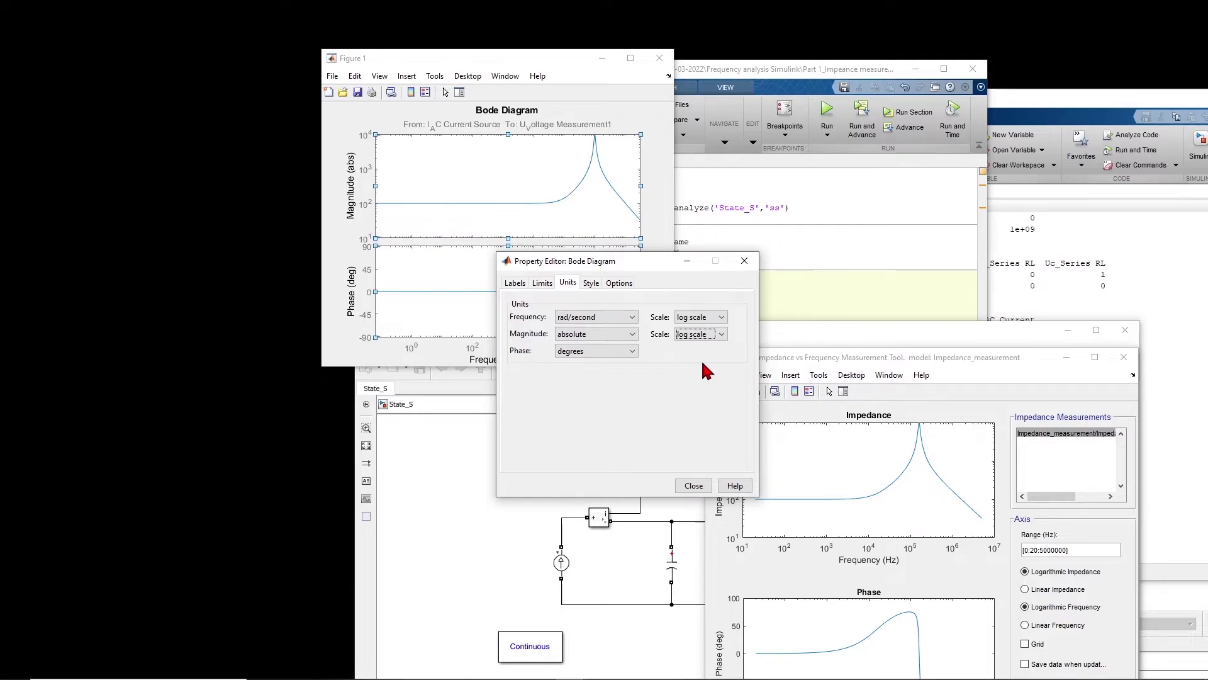
{"action": "left_click", "coordinate": [610, 324]}
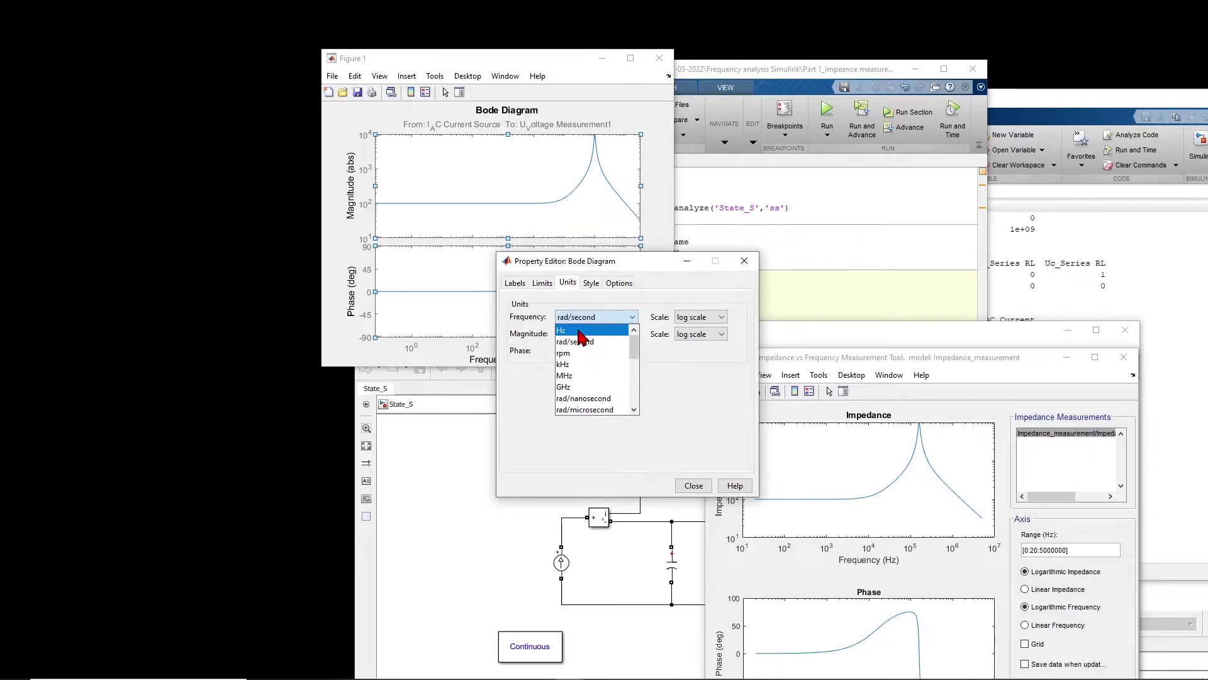
{"action": "left_click", "coordinate": [575, 330]}
{"action": "left_click", "coordinate": [689, 486]}
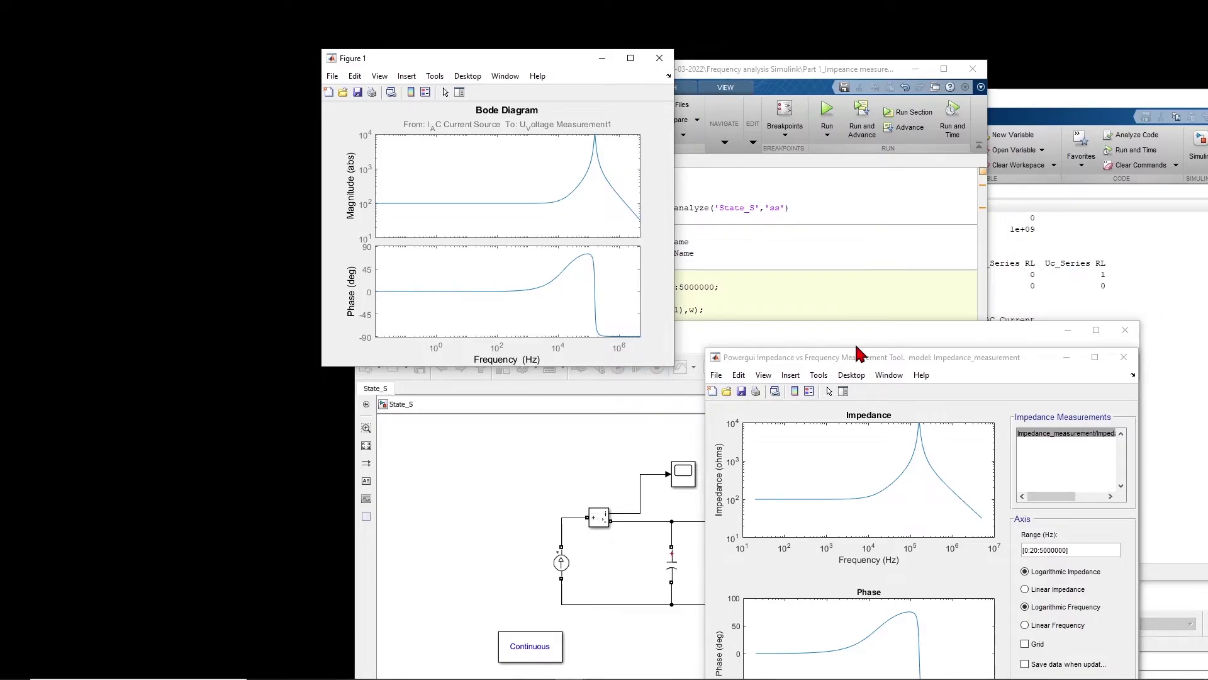
{"action": "left_click_drag", "start_coordinate": [874, 349], "coordinate": [337, 142]}
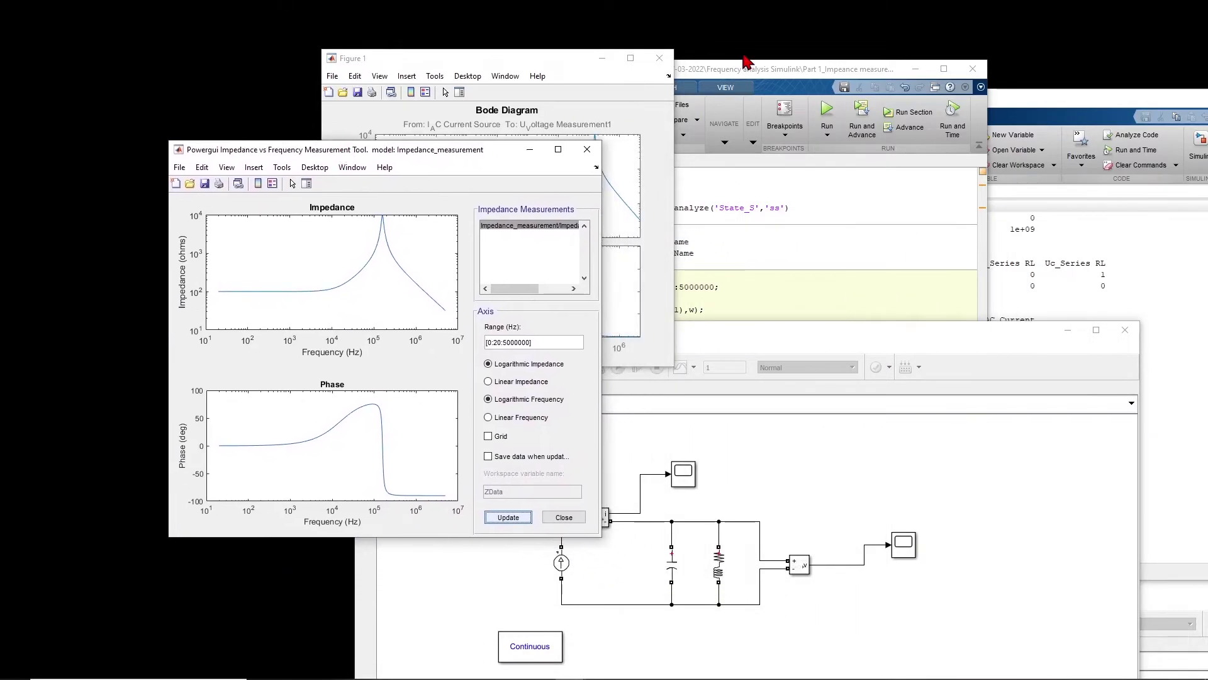
{"action": "left_click_drag", "start_coordinate": [779, 76], "coordinate": [875, 70]}
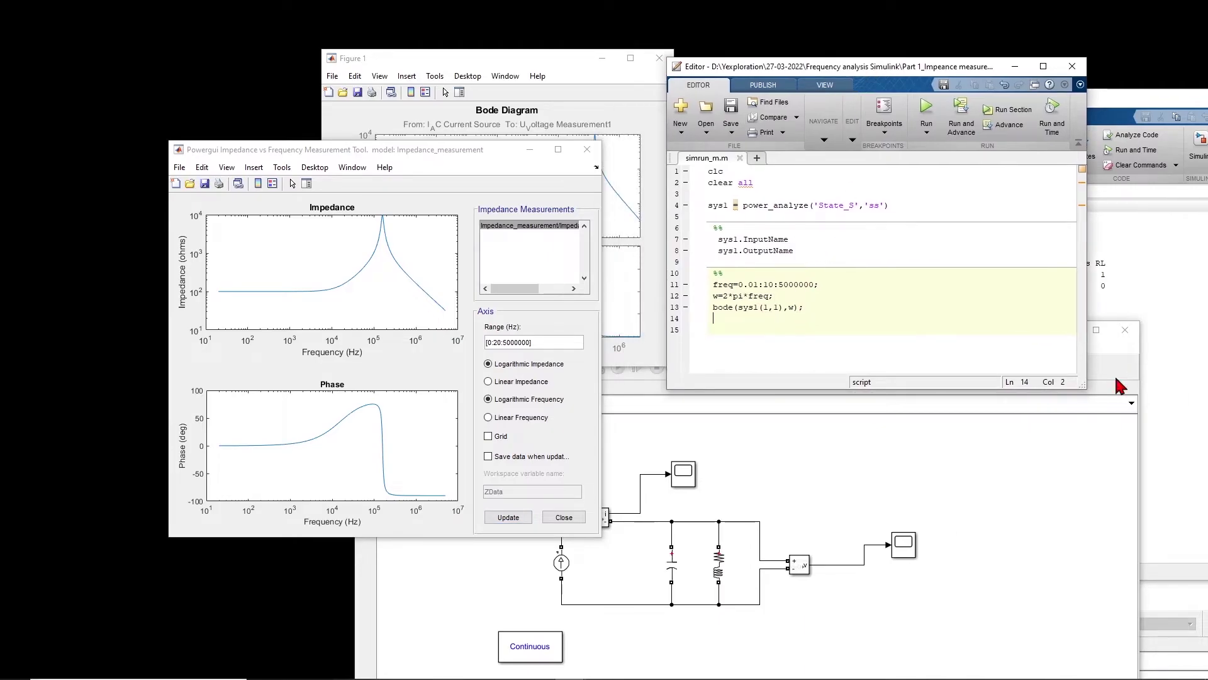
{"action": "left_click", "coordinate": [1200, 418]}
{"action": "left_click_drag", "start_coordinate": [1051, 543], "coordinate": [906, 534]}
{"action": "left_click_drag", "start_coordinate": [1054, 442], "coordinate": [911, 444]}
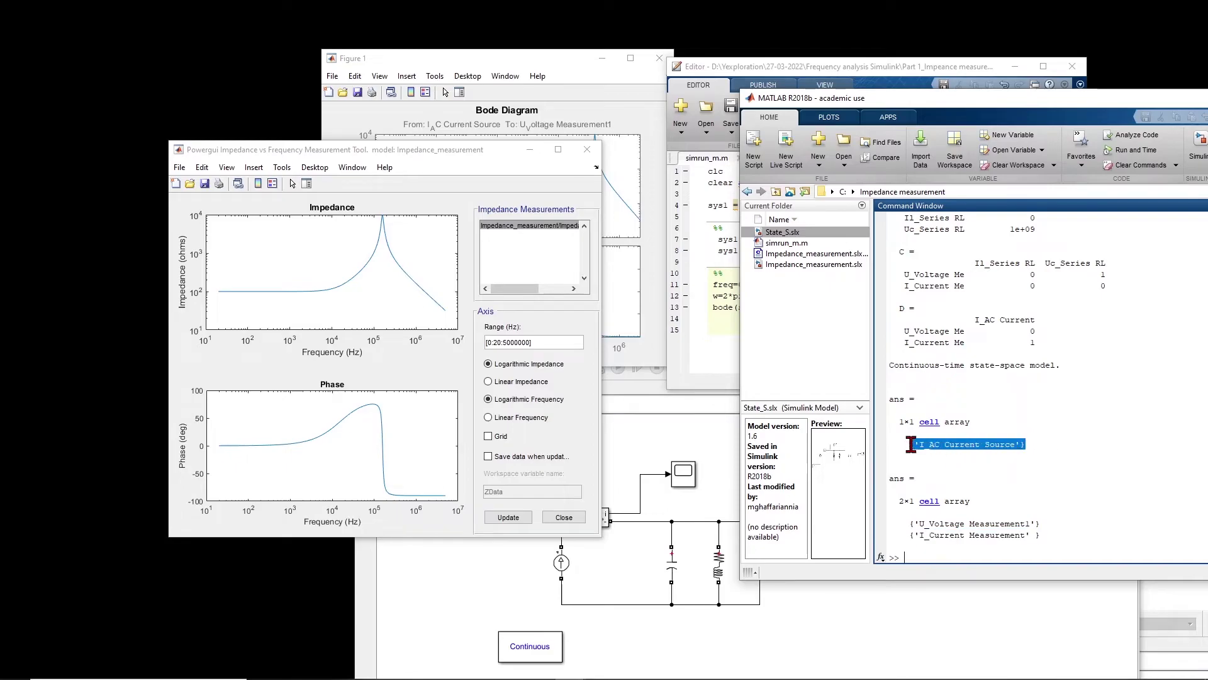
- Change line 13 back to bode(sys1(2,1),w) and save the script
{"action": "left_click", "coordinate": [713, 325]}
{"action": "double_click", "coordinate": [764, 307]}
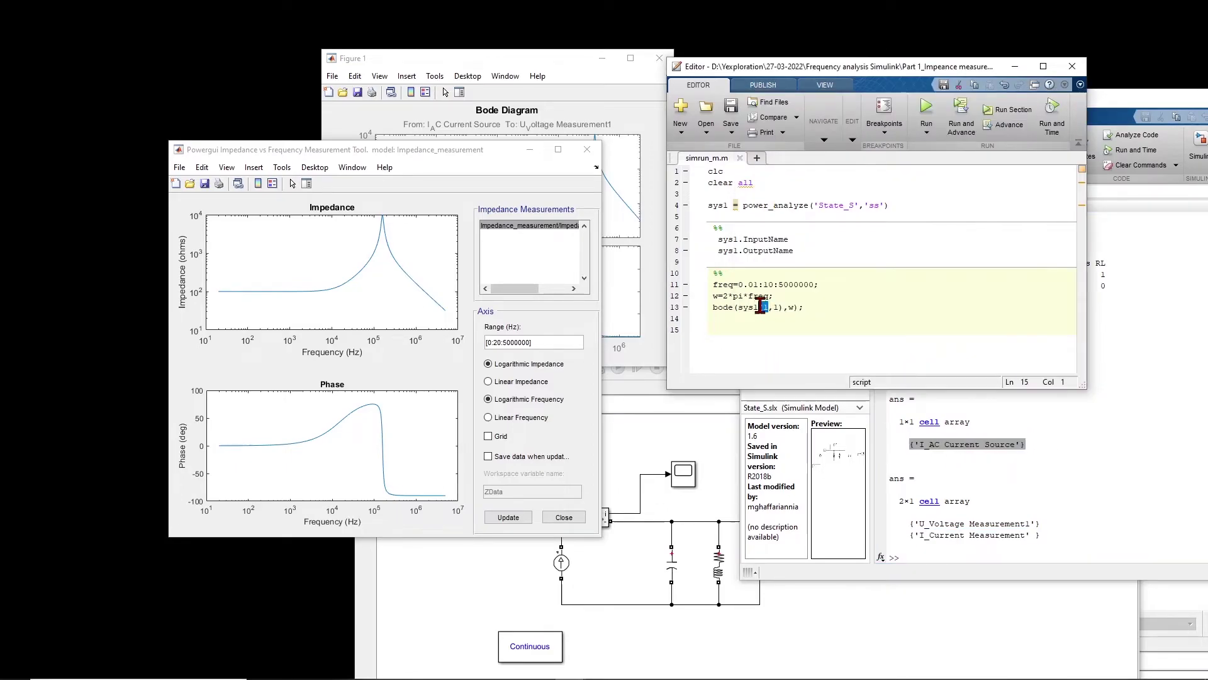
{"action": "type", "text": "2"}
{"action": "key", "text": "ctrl+s"}
- Arrange the State_S, impedance and Bode windows side by side and rerun the plotting section
{"action": "left_click", "coordinate": [811, 650]}
{"action": "left_click_drag", "start_coordinate": [784, 322], "coordinate": [760, 232]}
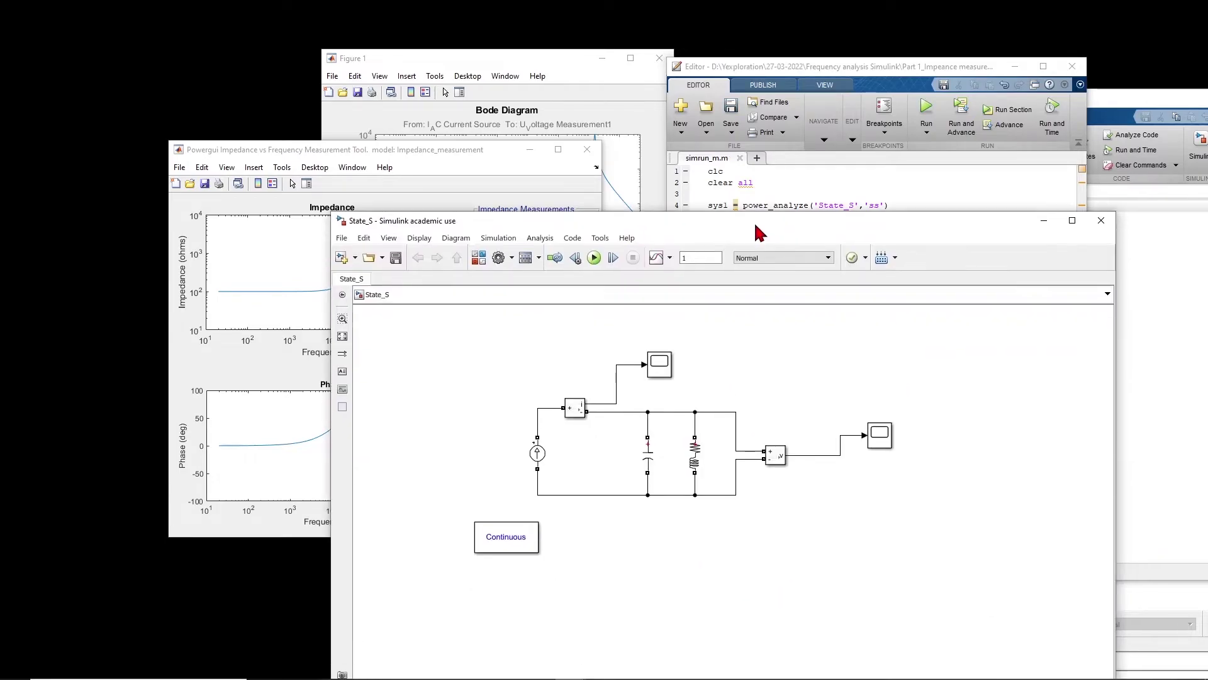
{"action": "left_click", "coordinate": [565, 448]}
{"action": "left_click_drag", "start_coordinate": [714, 219], "coordinate": [889, 401]}
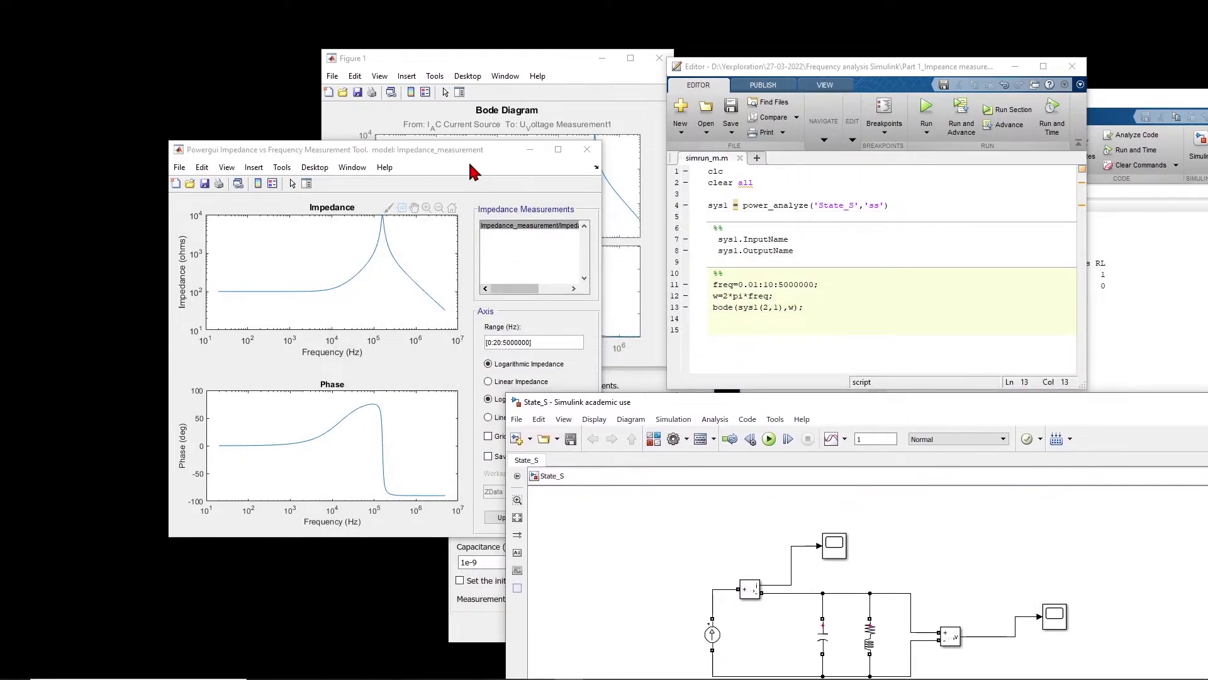
{"action": "left_click_drag", "start_coordinate": [523, 158], "coordinate": [443, 146]}
{"action": "left_click_drag", "start_coordinate": [553, 58], "coordinate": [624, 63]}
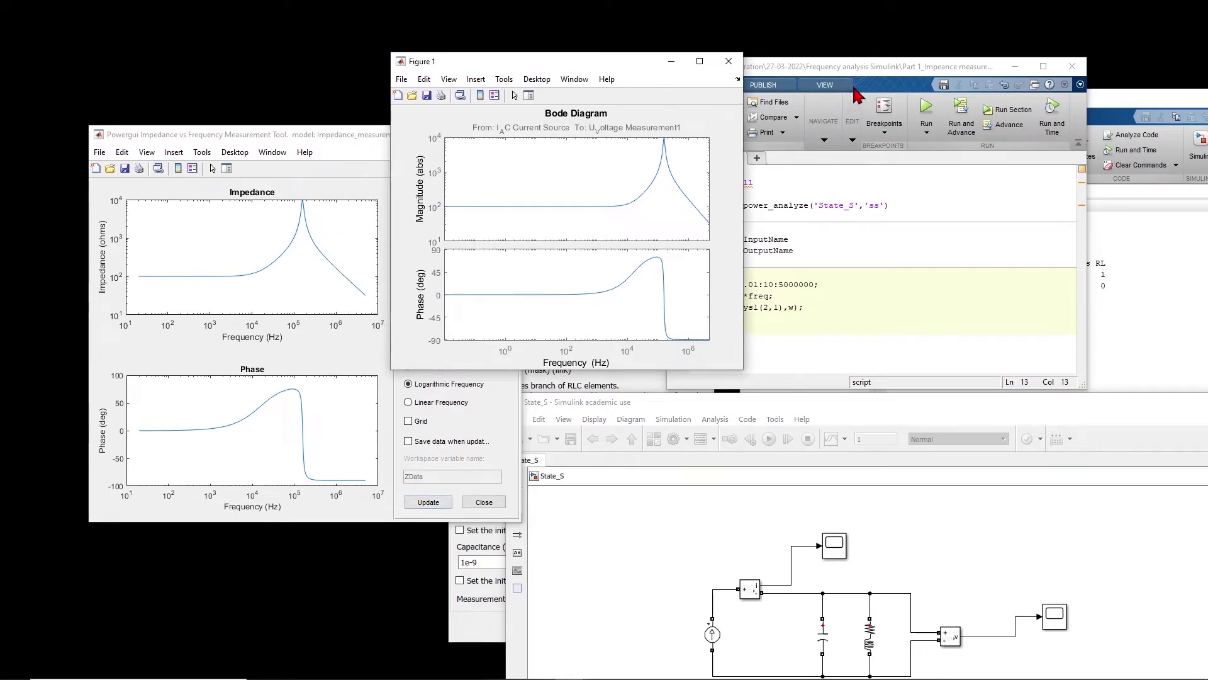
{"action": "left_click_drag", "start_coordinate": [869, 67], "coordinate": [904, 56]}
{"action": "left_click", "coordinate": [1046, 102]}
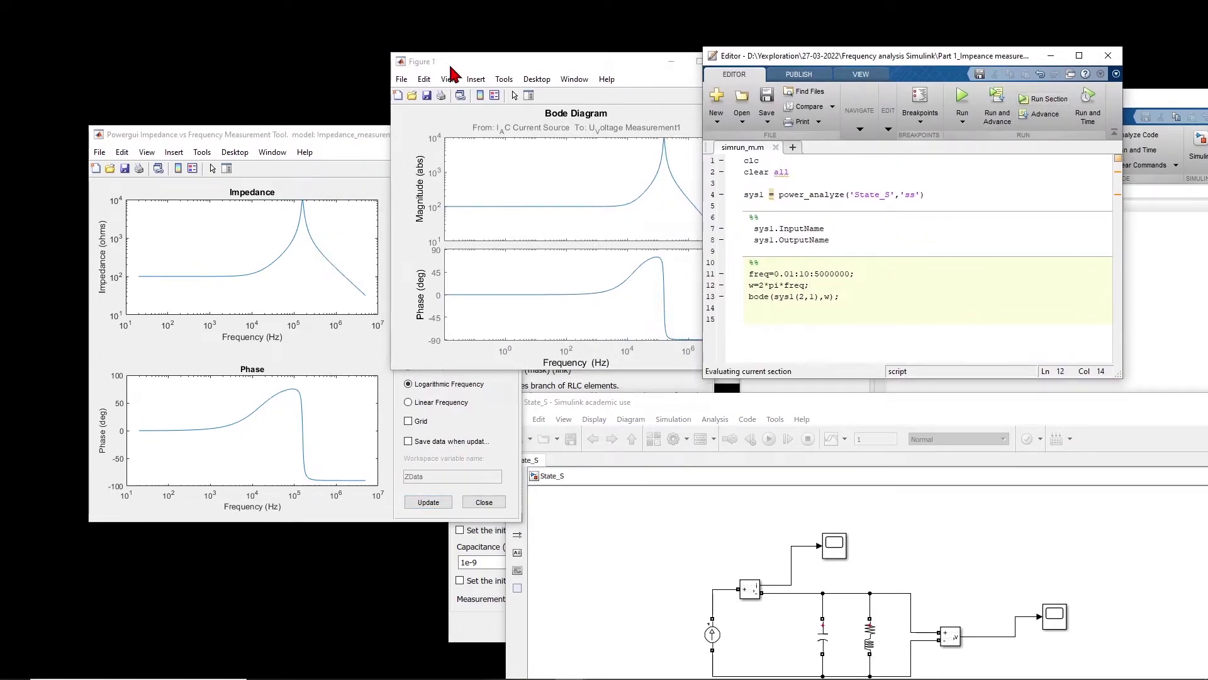
- Set the current-measurement Bode plot to absolute magnitude versus Hz, then maximize the State_S model
{"action": "left_click_drag", "start_coordinate": [260, 139], "coordinate": [206, 458]}
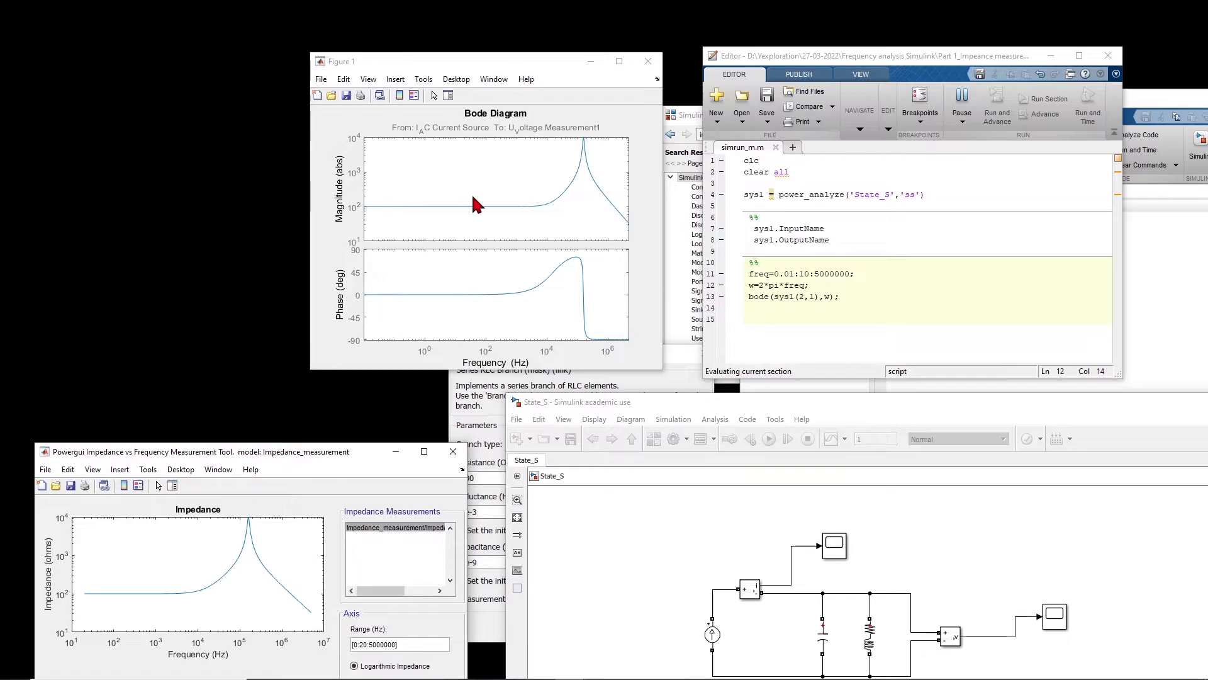
{"action": "double_click", "coordinate": [343, 196]}
{"action": "left_click", "coordinate": [613, 334]}
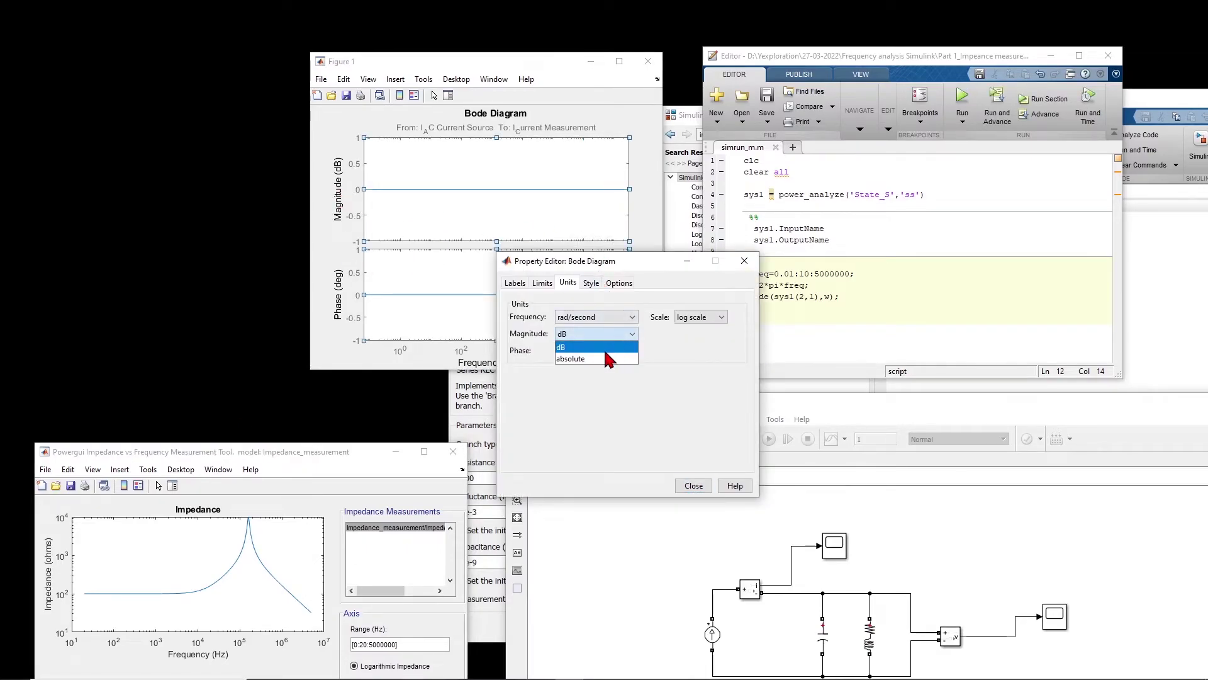
{"action": "left_click", "coordinate": [603, 353]}
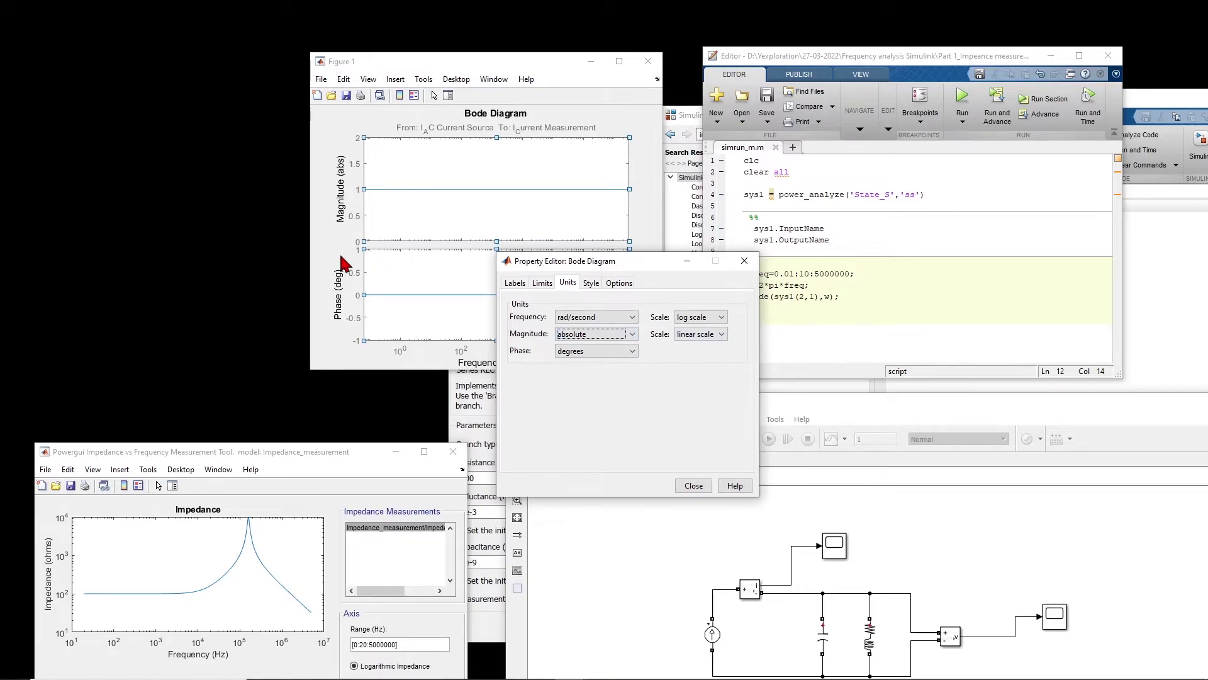
{"action": "left_click", "coordinate": [598, 317]}
{"action": "left_click", "coordinate": [578, 332]}
{"action": "left_click", "coordinate": [693, 485]}
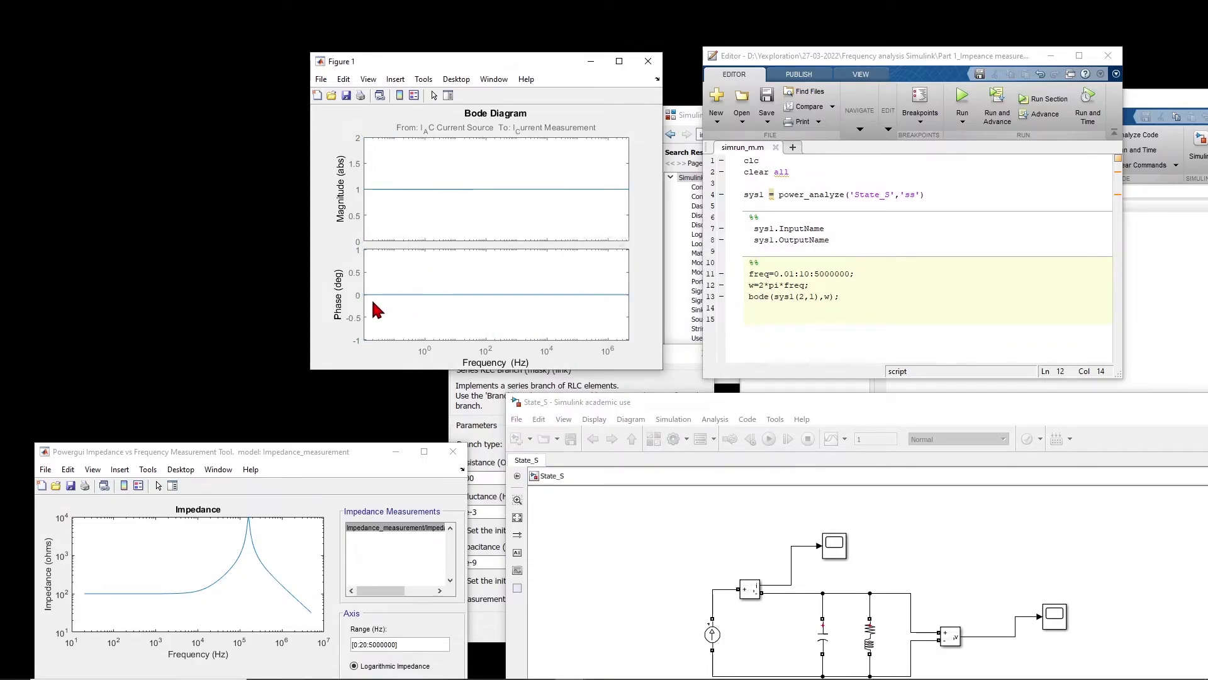
{"action": "double_click", "coordinate": [720, 404]}
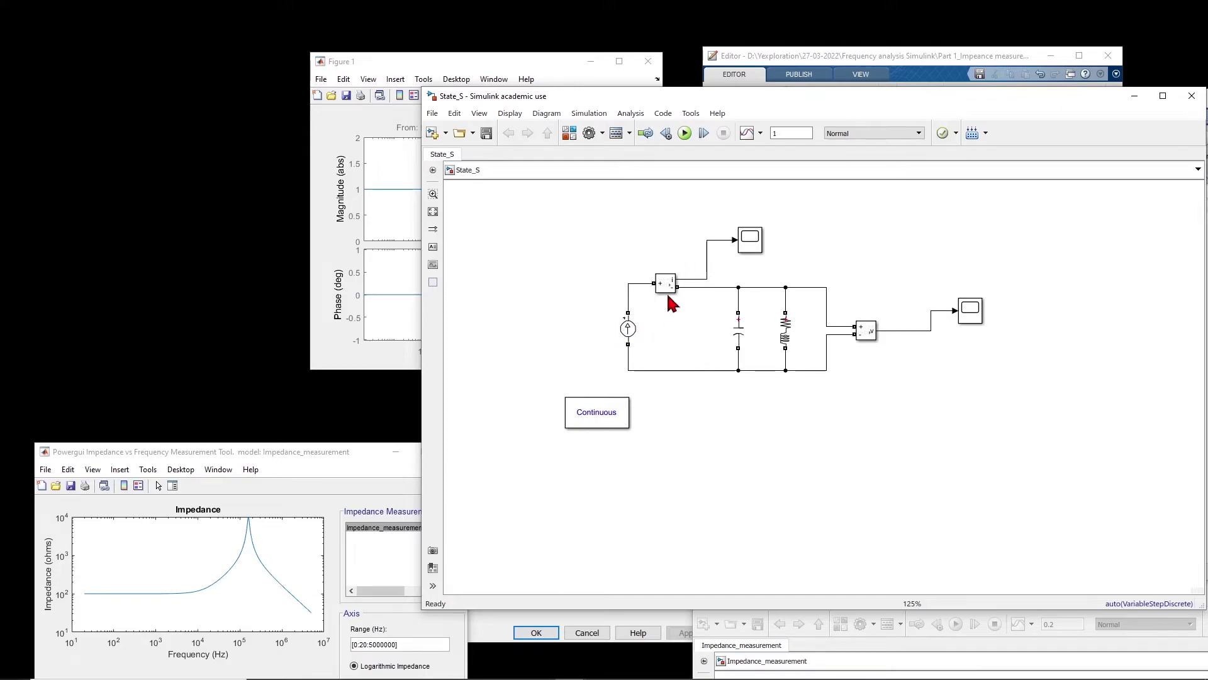
- Move the State_S and MATLAB windows aside and put the Impedance_measurement model window at the upper left
{"action": "left_click_drag", "start_coordinate": [789, 100], "coordinate": [857, 411]}
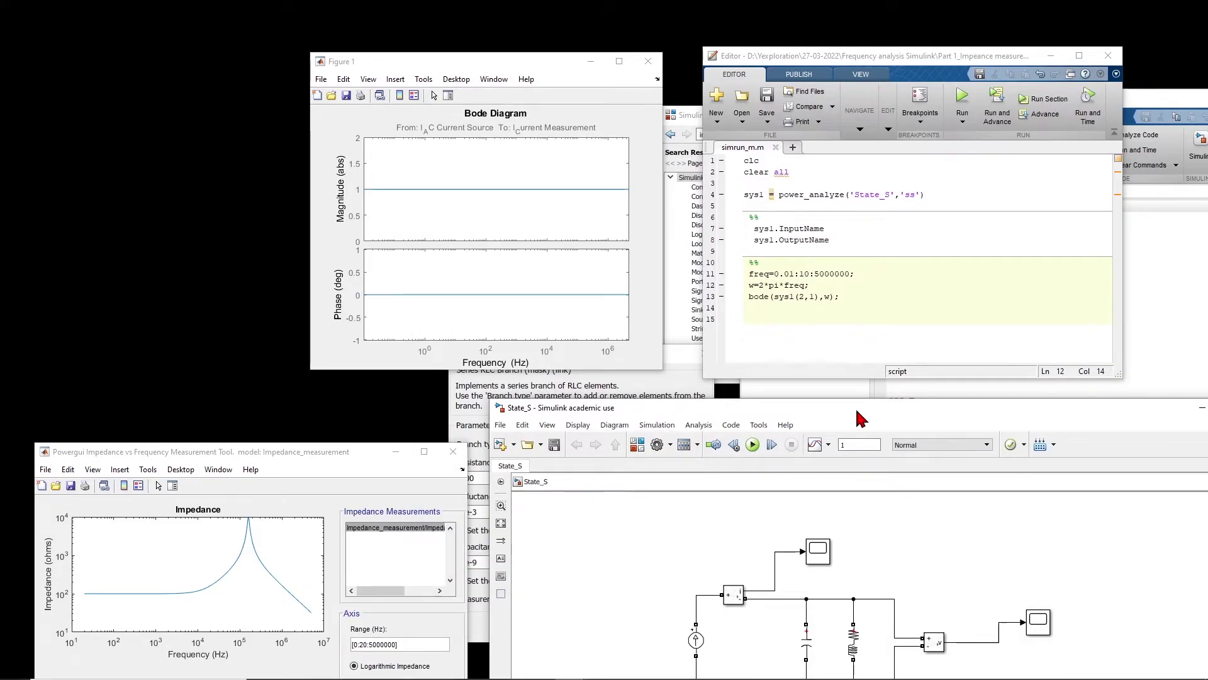
{"action": "left_click_drag", "start_coordinate": [1155, 98], "coordinate": [925, 131]}
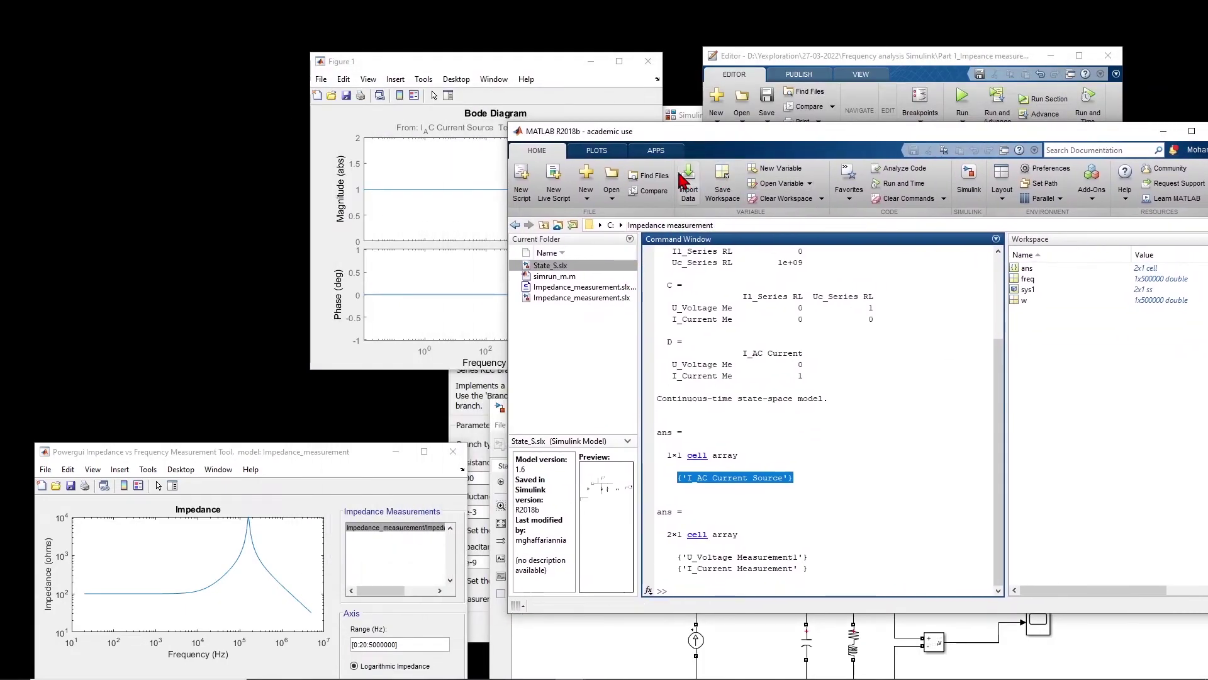
{"action": "left_click_drag", "start_coordinate": [671, 132], "coordinate": [988, 132]}
{"action": "left_click_drag", "start_coordinate": [752, 423], "coordinate": [24, 175]}
{"action": "left_click_drag", "start_coordinate": [737, 598], "coordinate": [129, 80]}
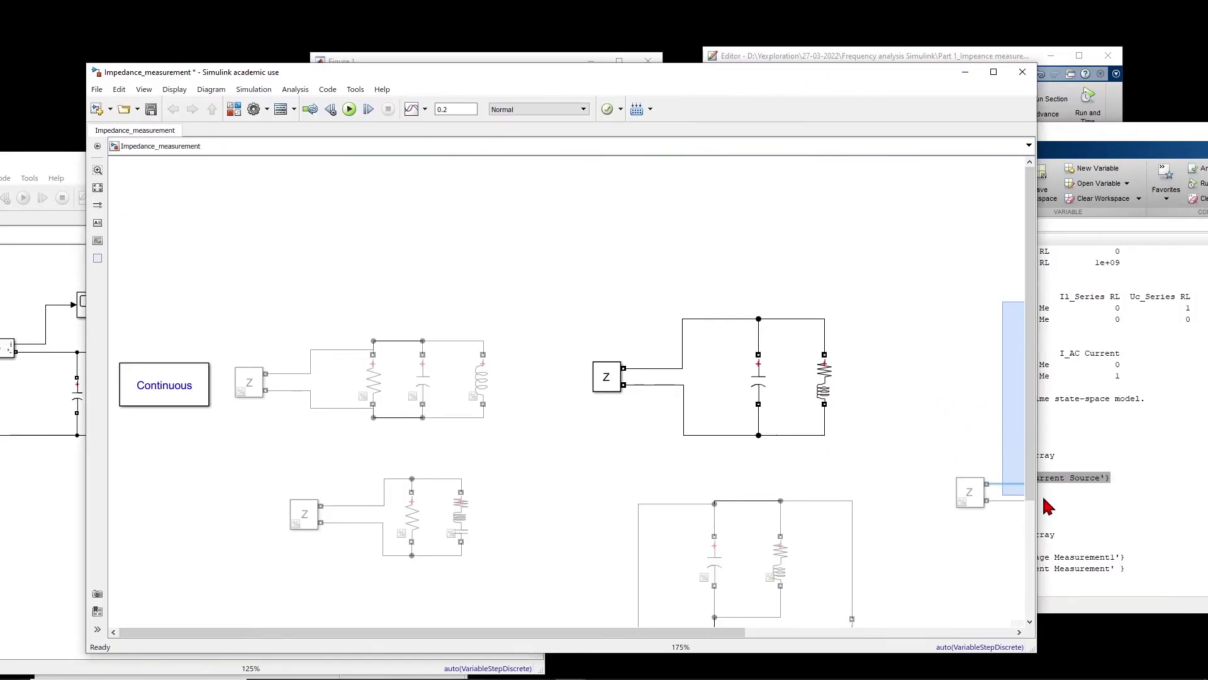
- Select the parallel RLC circuit and comment it out
{"action": "left_click_drag", "start_coordinate": [1030, 324], "coordinate": [1030, 528]}
{"action": "left_click_drag", "start_coordinate": [850, 304], "coordinate": [566, 159]}
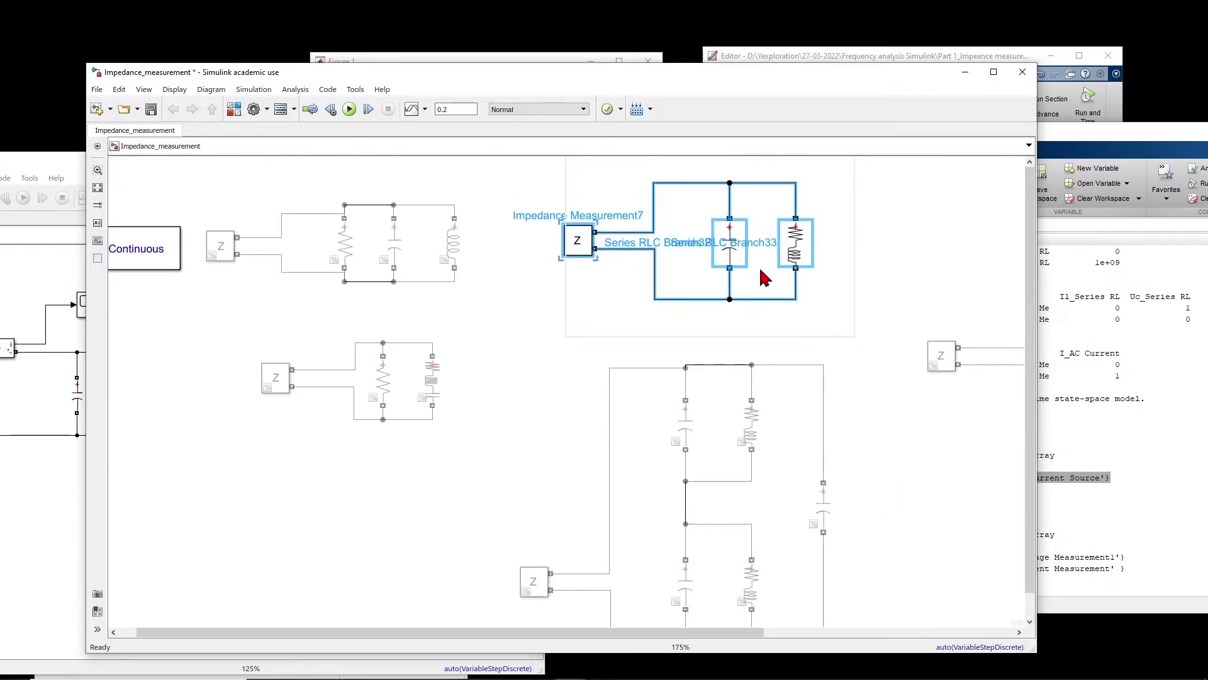
{"action": "right_click", "coordinate": [727, 238]}
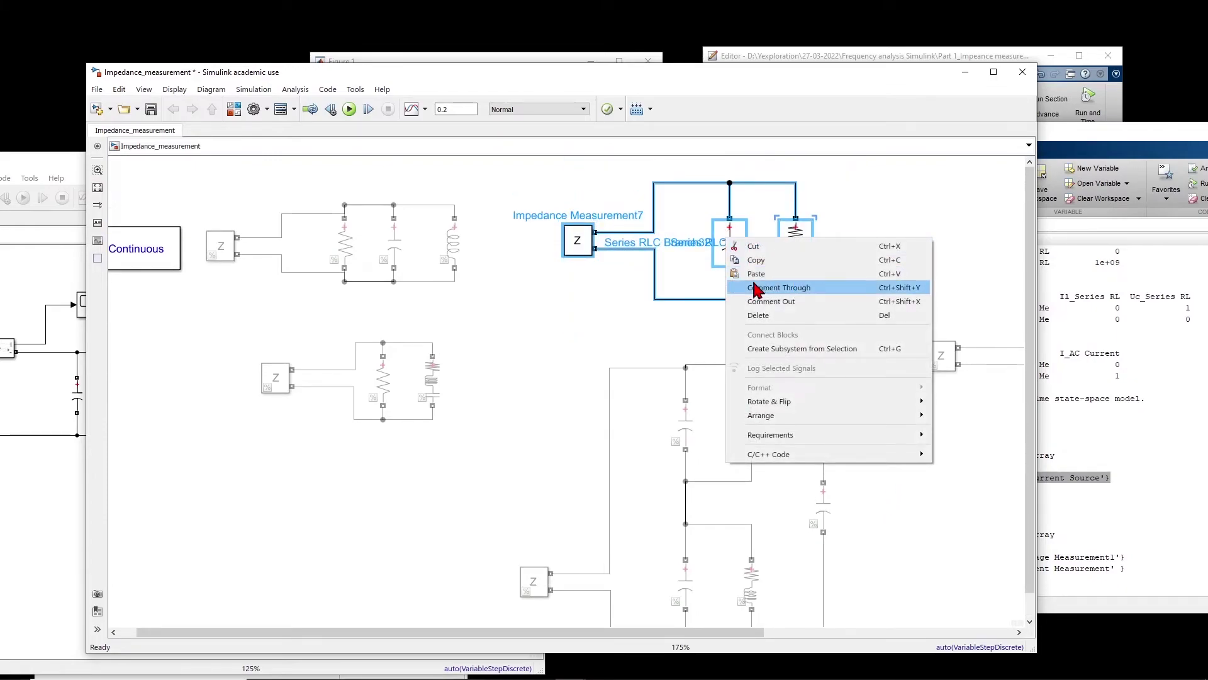
{"action": "left_click", "coordinate": [753, 289]}
- Select the ladder circuit and uncomment it
{"action": "scroll", "coordinate": [1034, 377], "scroll_direction": "down", "scroll_amount": 1}
{"action": "left_click_drag", "start_coordinate": [878, 302], "coordinate": [499, 652]}
{"action": "right_click", "coordinate": [691, 498]}
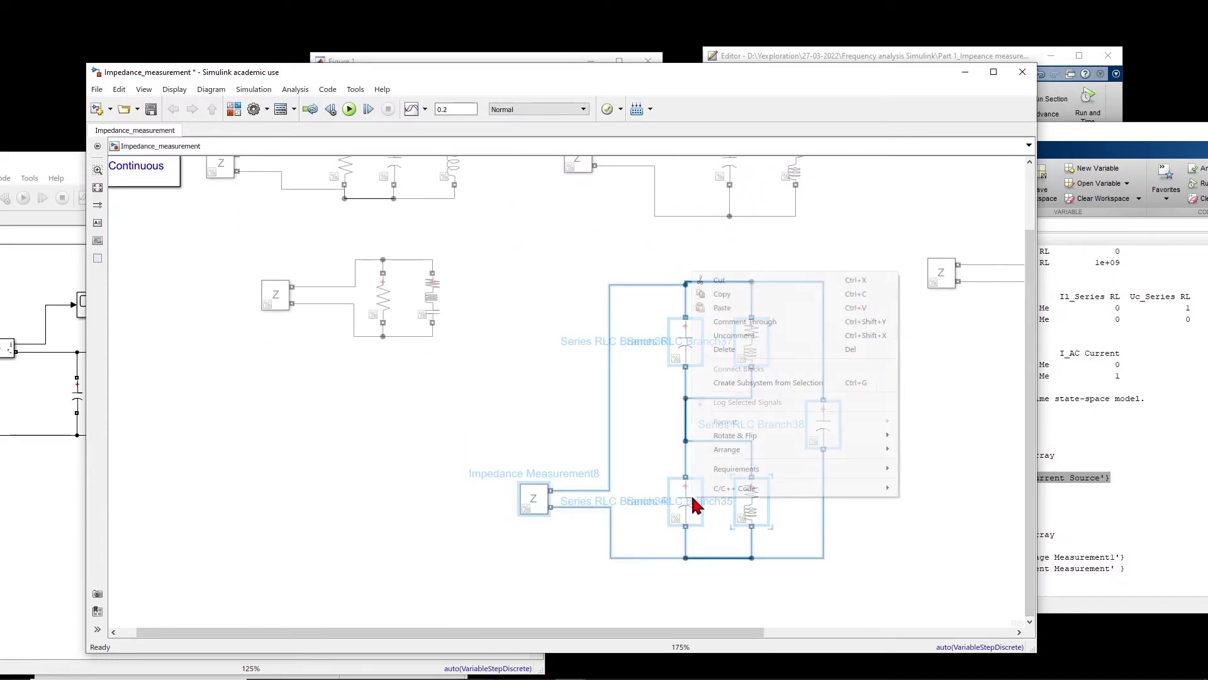
{"action": "left_click", "coordinate": [740, 336]}
{"action": "left_click", "coordinate": [919, 453]}
- Check the ladder's RL branches (100 Ω, 1e-4 H and 1e-3 H) and capacitor branch, then show powergui's Tools
{"action": "double_click", "coordinate": [748, 501]}
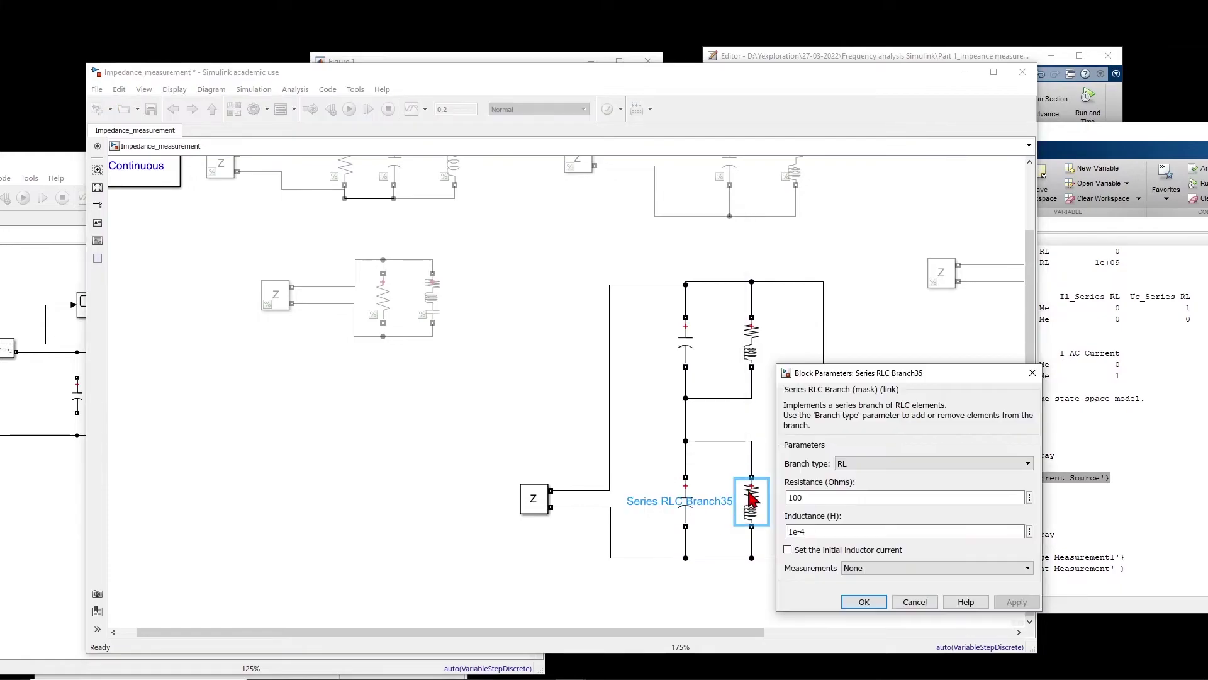
{"action": "left_click", "coordinate": [817, 531]}
{"action": "left_click", "coordinate": [876, 604]}
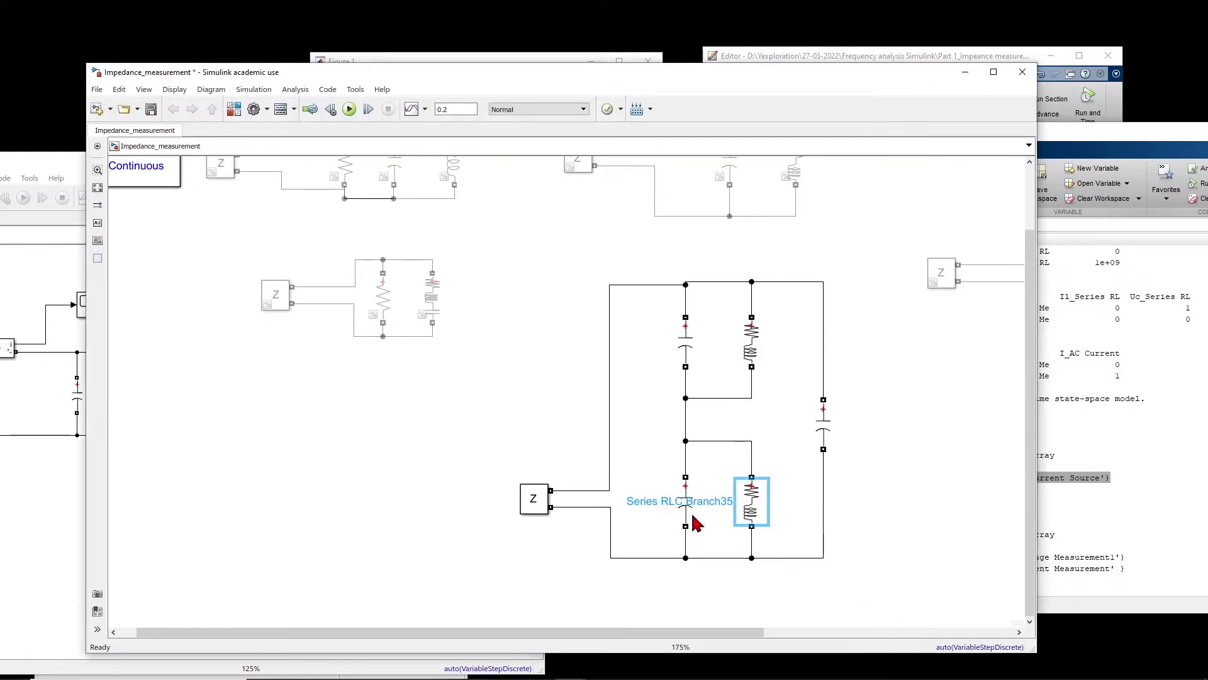
{"action": "double_click", "coordinate": [692, 523]}
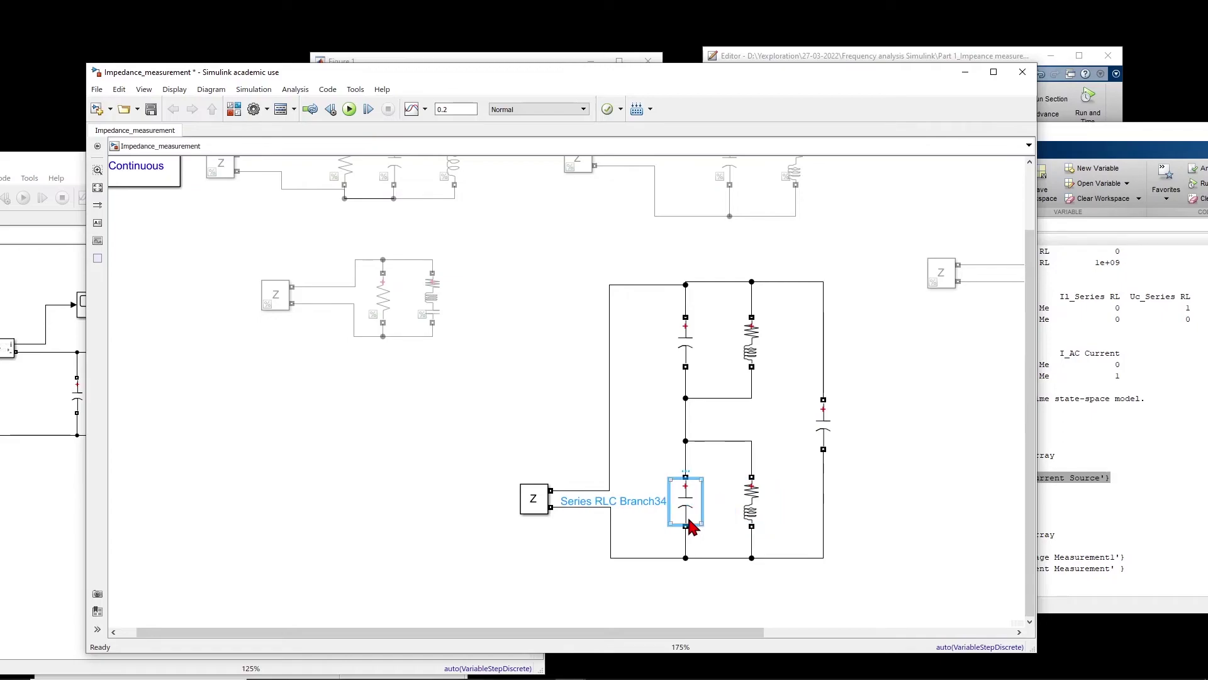
{"action": "left_click", "coordinate": [810, 585]}
{"action": "double_click", "coordinate": [757, 356]}
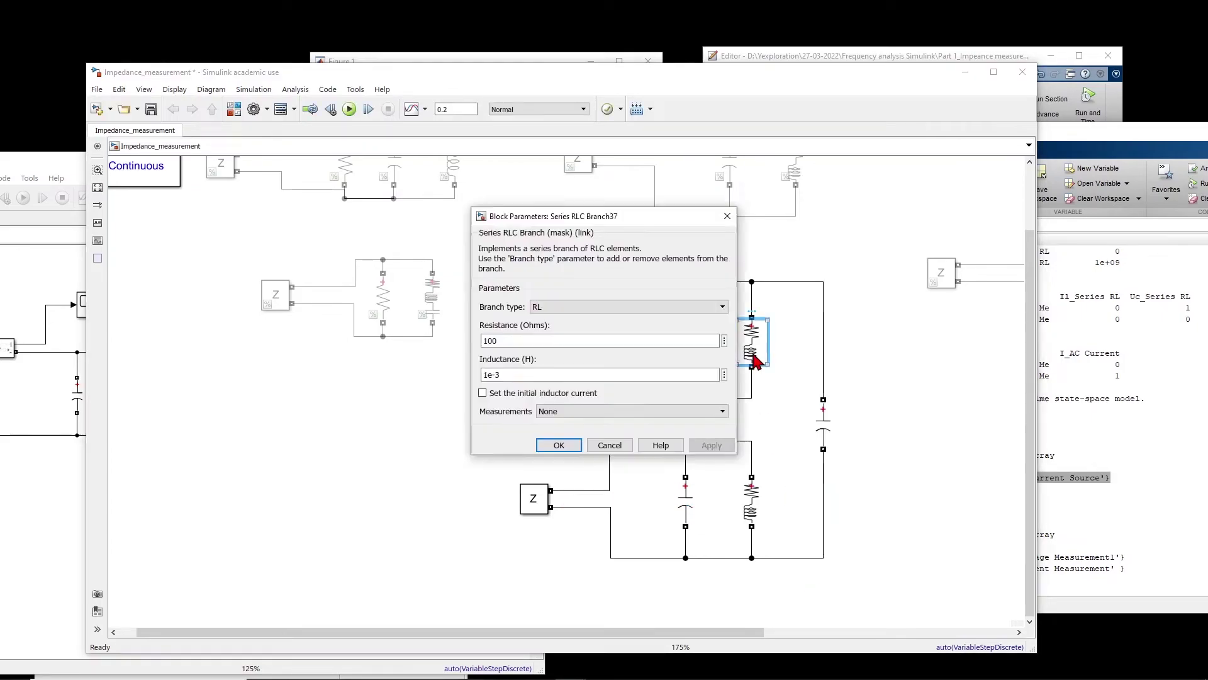
{"action": "left_click", "coordinate": [864, 443]}
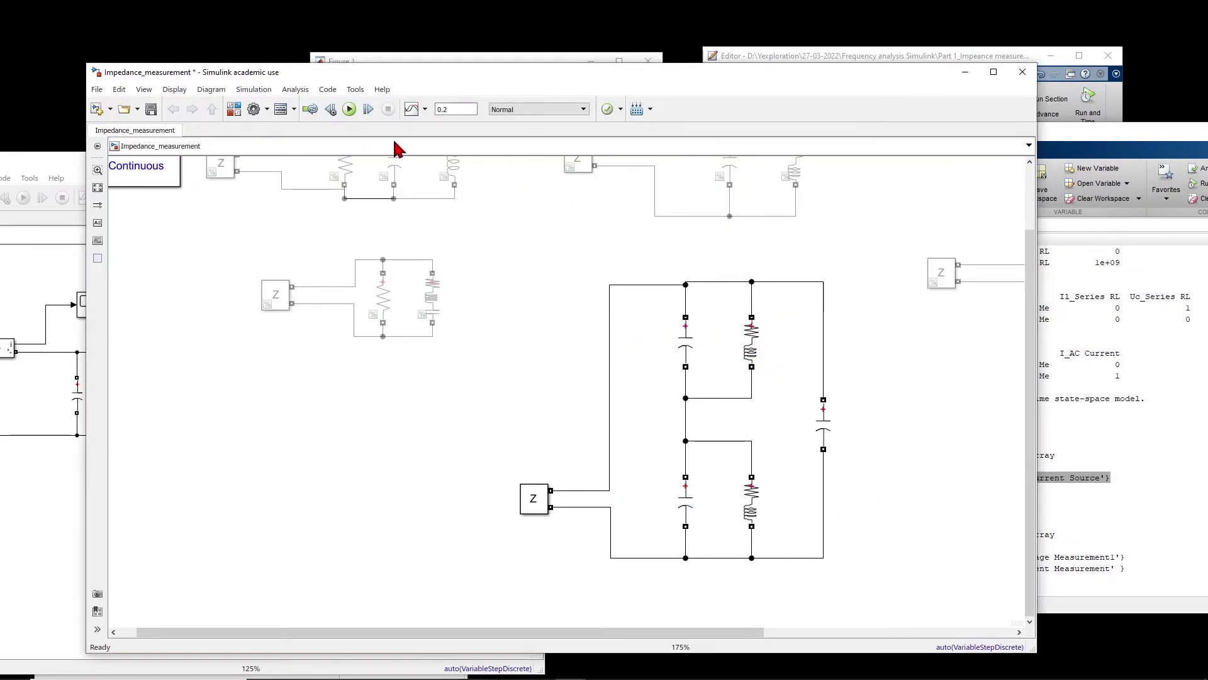
{"action": "double_click", "coordinate": [161, 183]}
{"action": "left_click", "coordinate": [260, 93]}
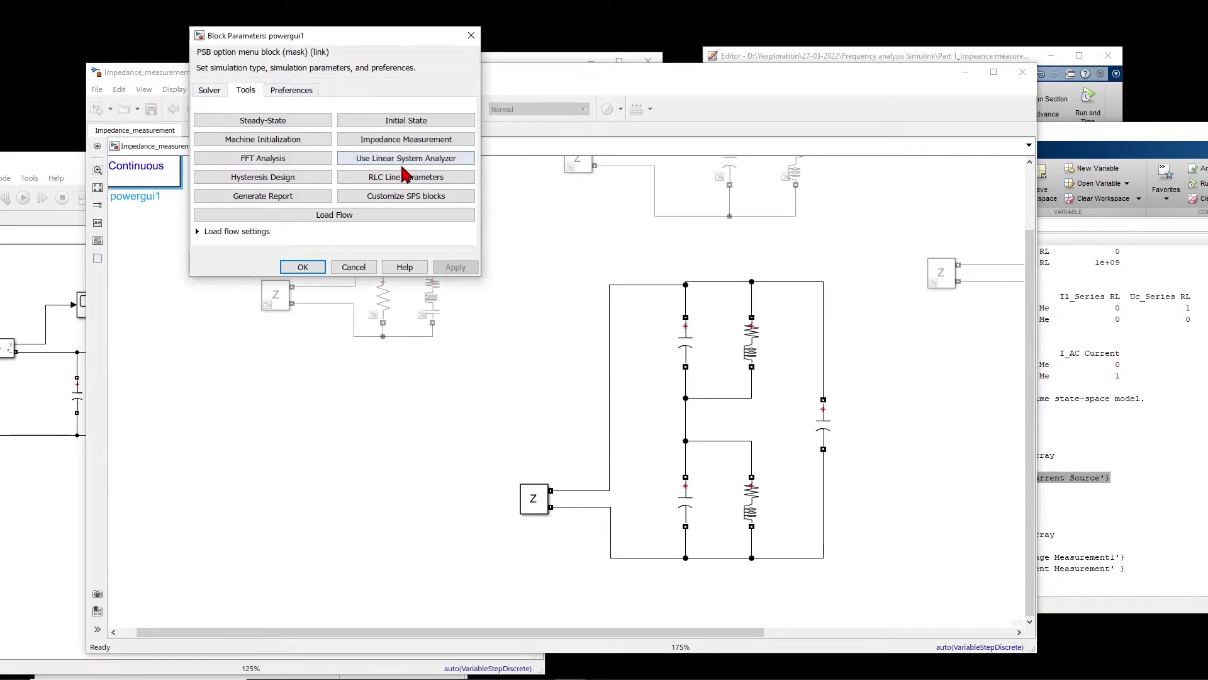
- Plot the ladder circuit's impedance in the Impedance Measurement tool, showing two peaks and a dip
{"action": "left_click", "coordinate": [426, 154]}
{"action": "left_click_drag", "start_coordinate": [341, 459], "coordinate": [551, 116]}
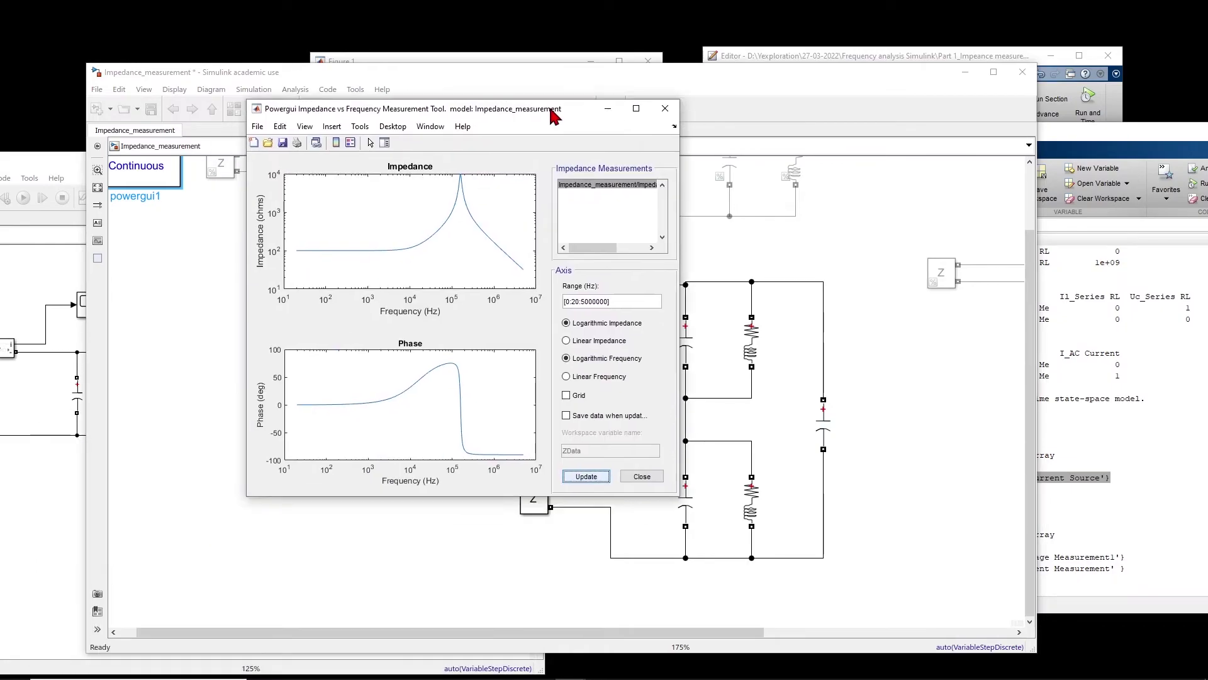
{"action": "left_click", "coordinate": [599, 479]}
- Move the impedance tool left, bring the model back, and select the whole ladder circuit
{"action": "left_click", "coordinate": [782, 523]}
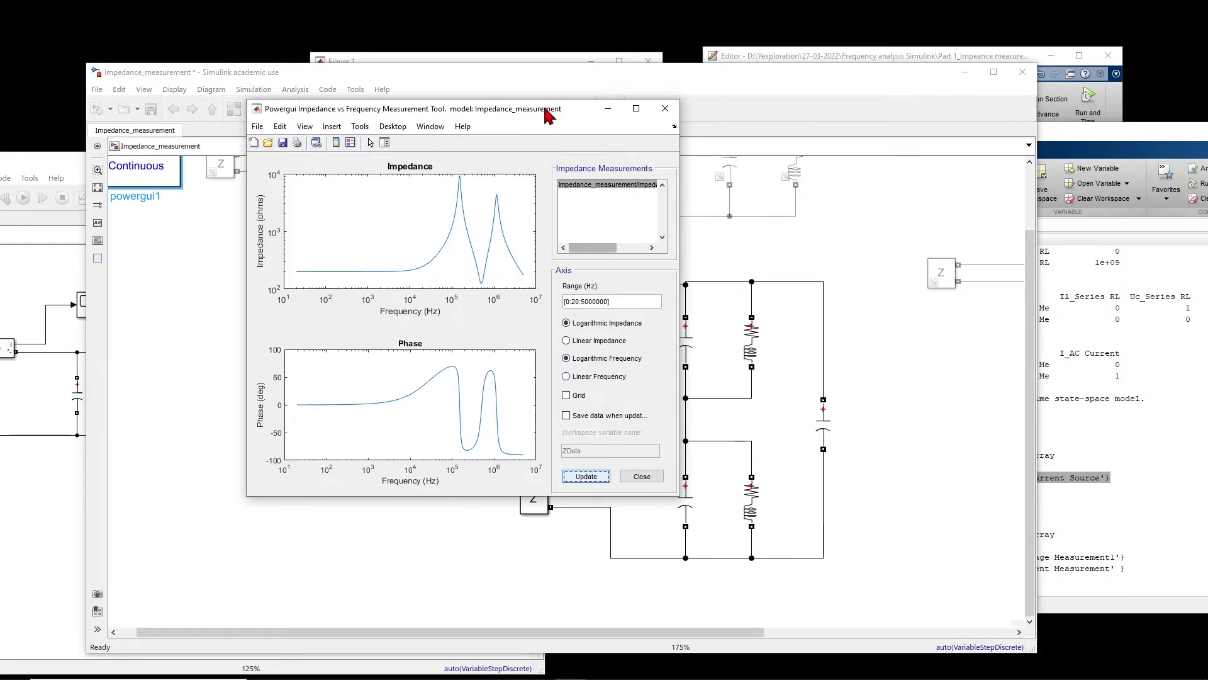
{"action": "left_click_drag", "start_coordinate": [547, 110], "coordinate": [368, 110]}
{"action": "left_click", "coordinate": [881, 292]}
{"action": "left_click_drag", "start_coordinate": [863, 260], "coordinate": [440, 627]}
- Comment out the ladder circuit and uncomment the mutual-inductance circuit
{"action": "right_click", "coordinate": [532, 500]}
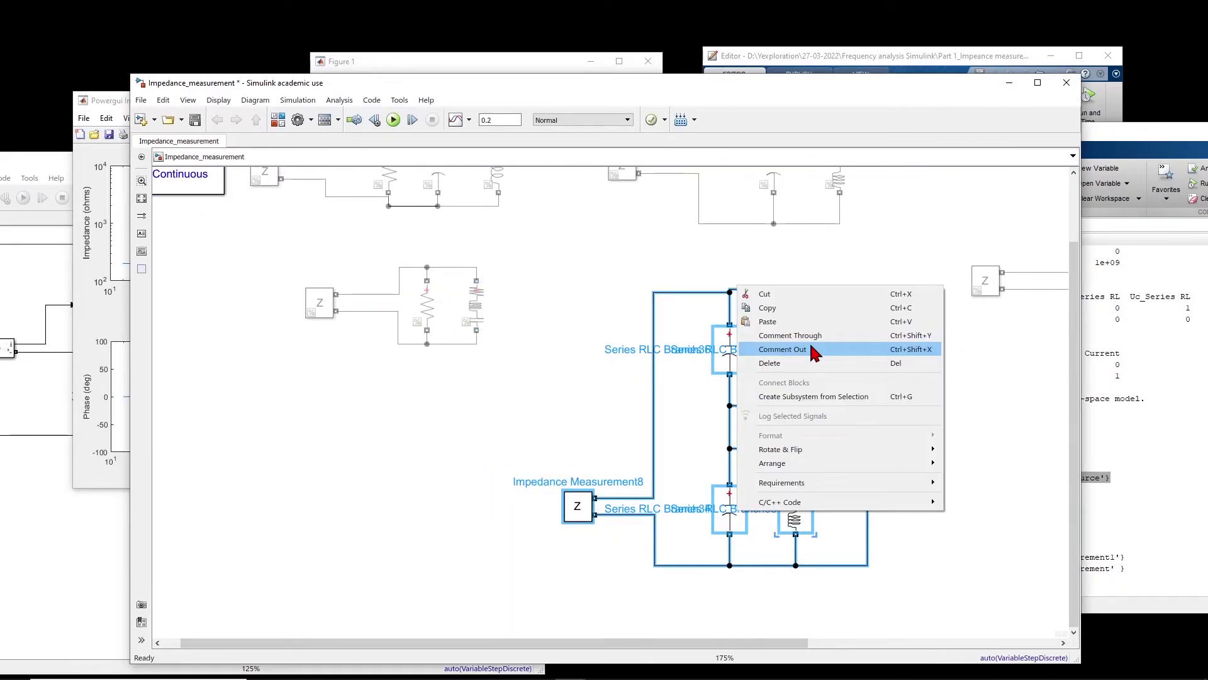
{"action": "left_click", "coordinate": [812, 346]}
{"action": "left_click_drag", "start_coordinate": [751, 642], "coordinate": [1002, 642]}
{"action": "scroll", "coordinate": [972, 578], "scroll_direction": "down", "scroll_amount": 2}
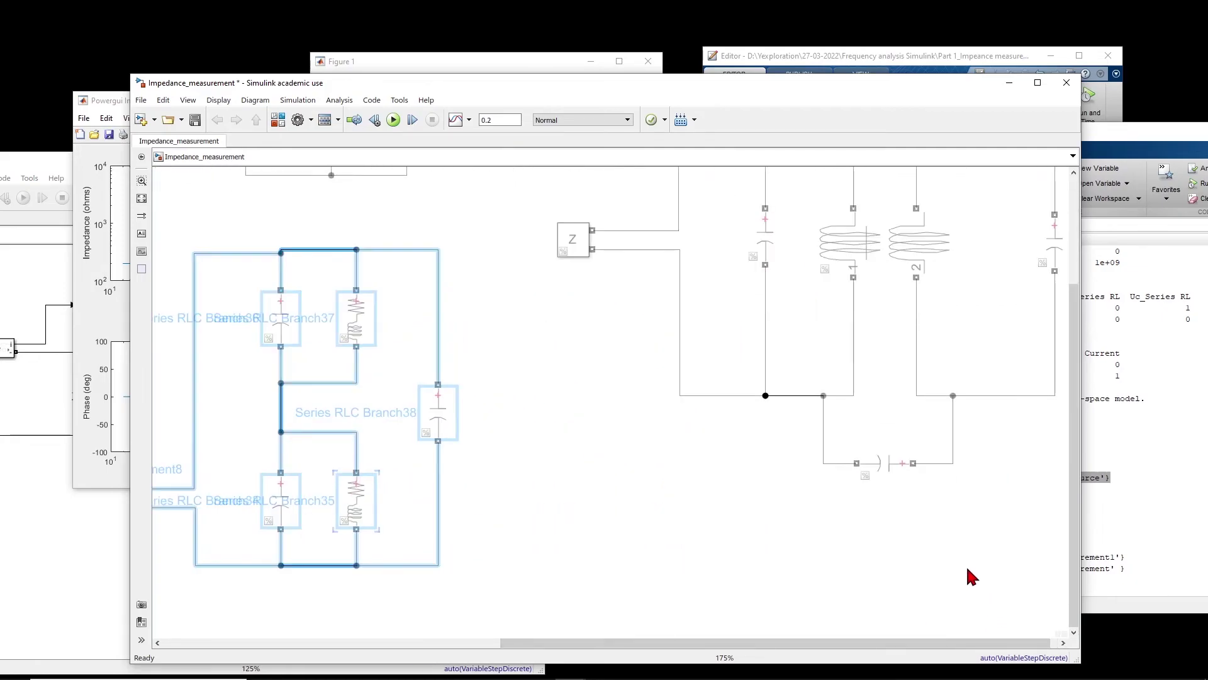
{"action": "left_click_drag", "start_coordinate": [1062, 200], "coordinate": [723, 519]}
{"action": "right_click", "coordinate": [916, 381]}
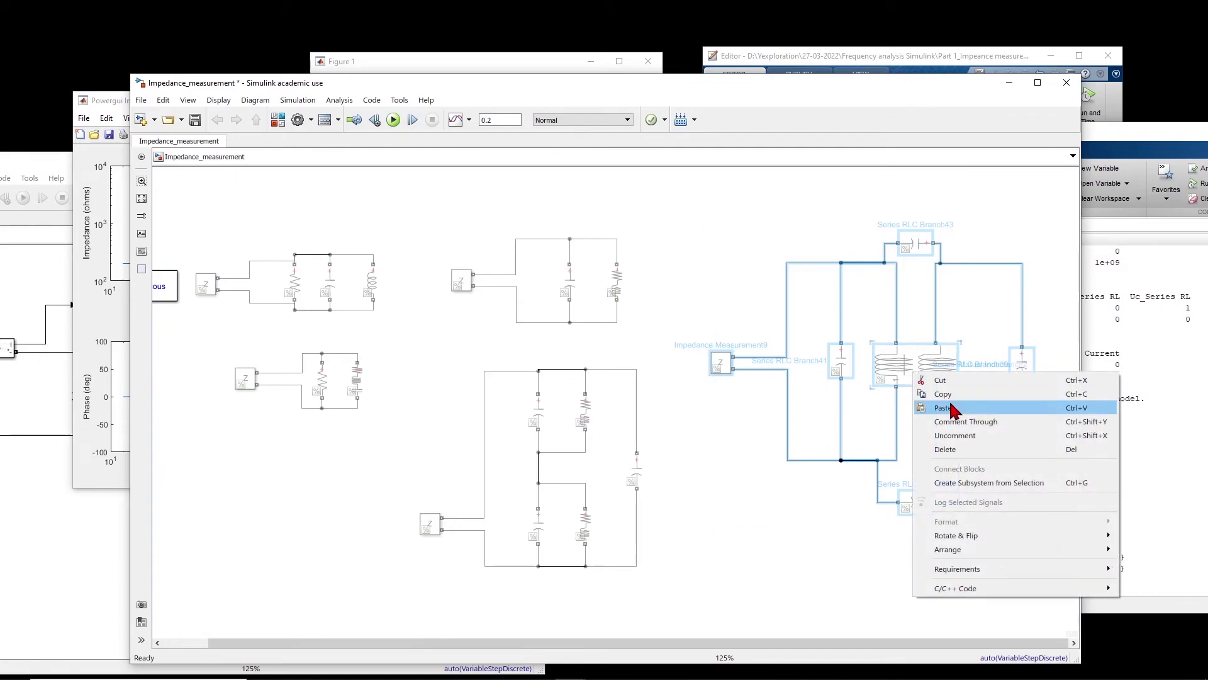
{"action": "left_click", "coordinate": [960, 433]}
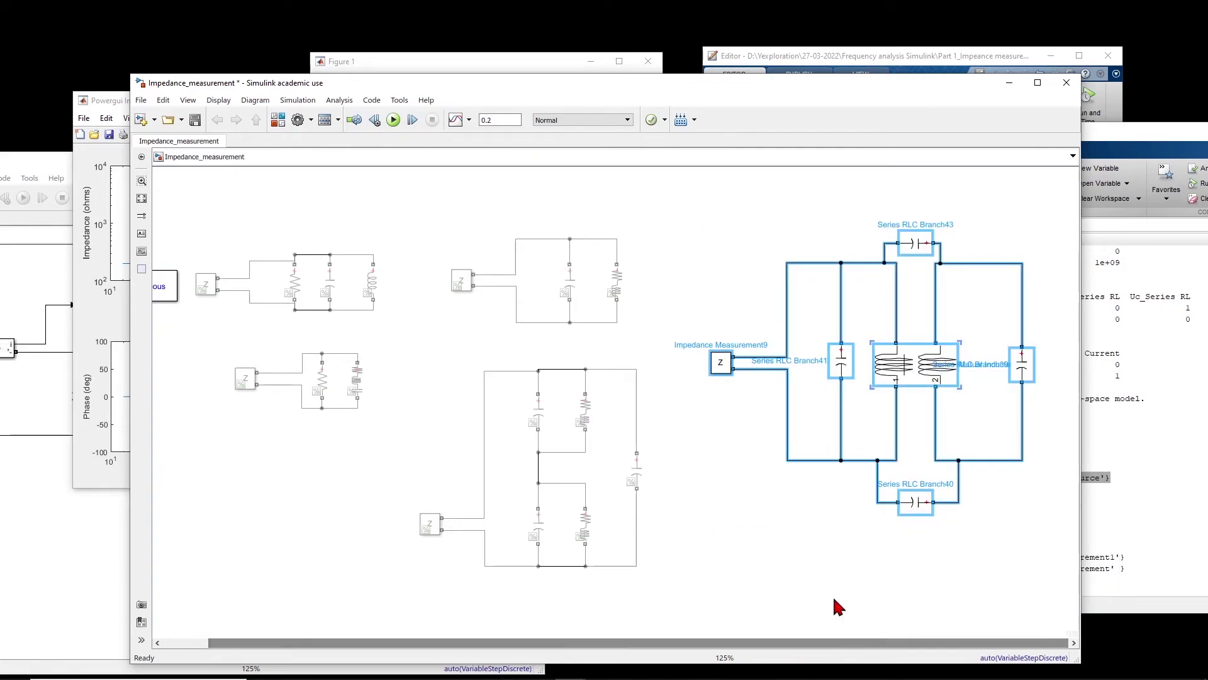
{"action": "left_click", "coordinate": [846, 531]}
- Check Mutual Inductance2's winding inductances (1e-03 H and 1e-04 H) and confirm with OK
{"action": "left_click", "coordinate": [880, 384]}
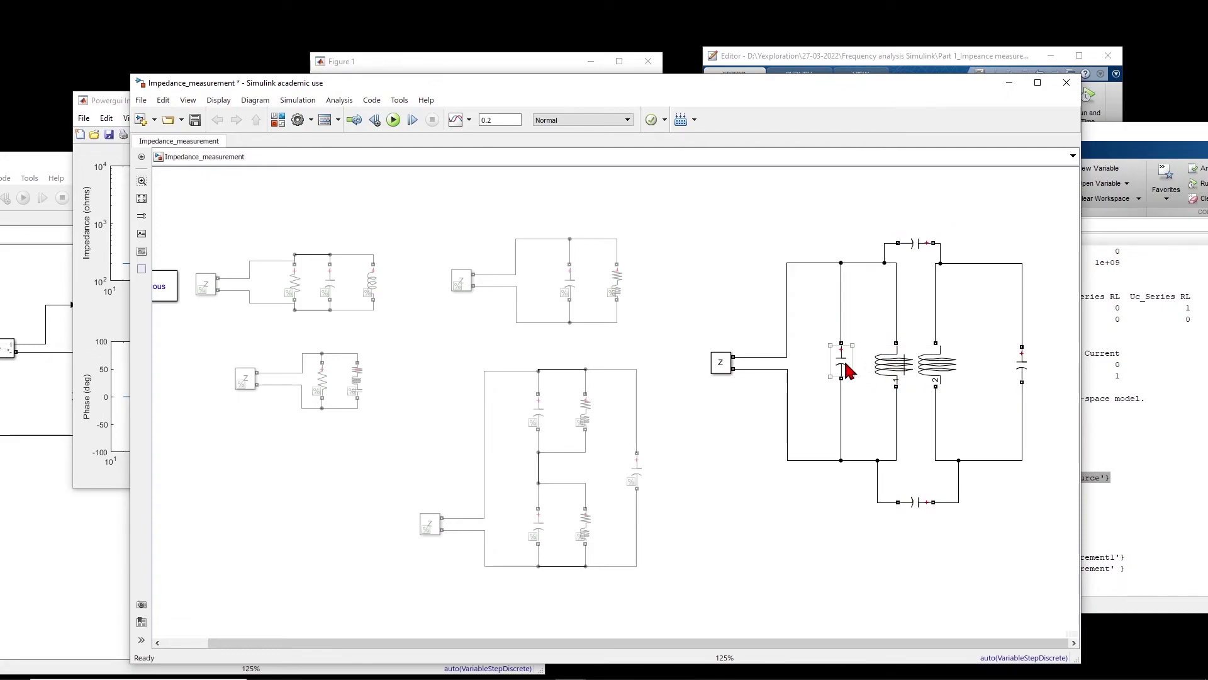
{"action": "double_click", "coordinate": [900, 371]}
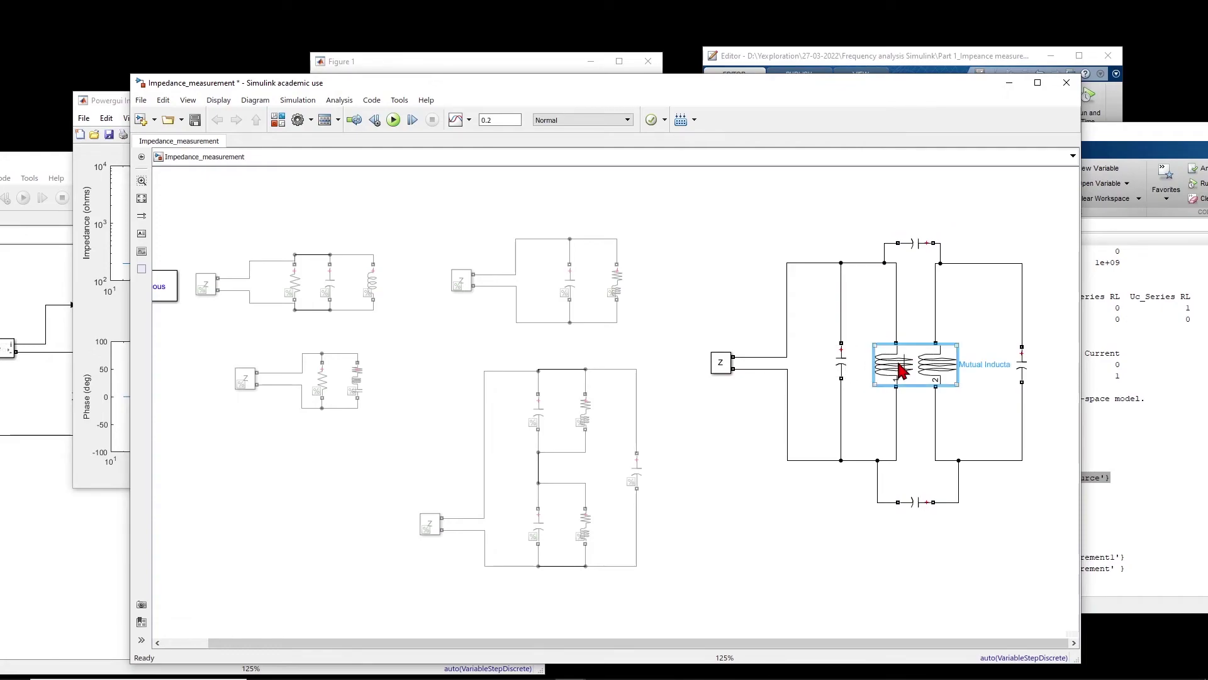
{"action": "left_click", "coordinate": [574, 336]}
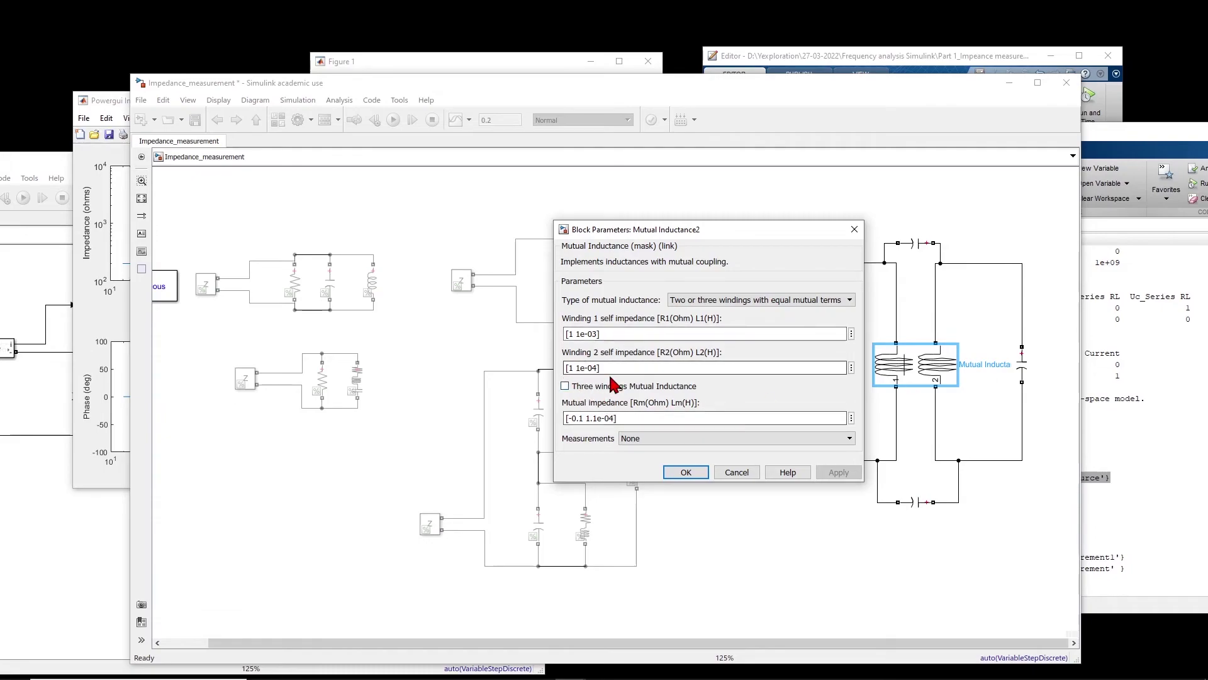
{"action": "left_click", "coordinate": [687, 472]}
{"action": "left_click", "coordinate": [791, 530]}
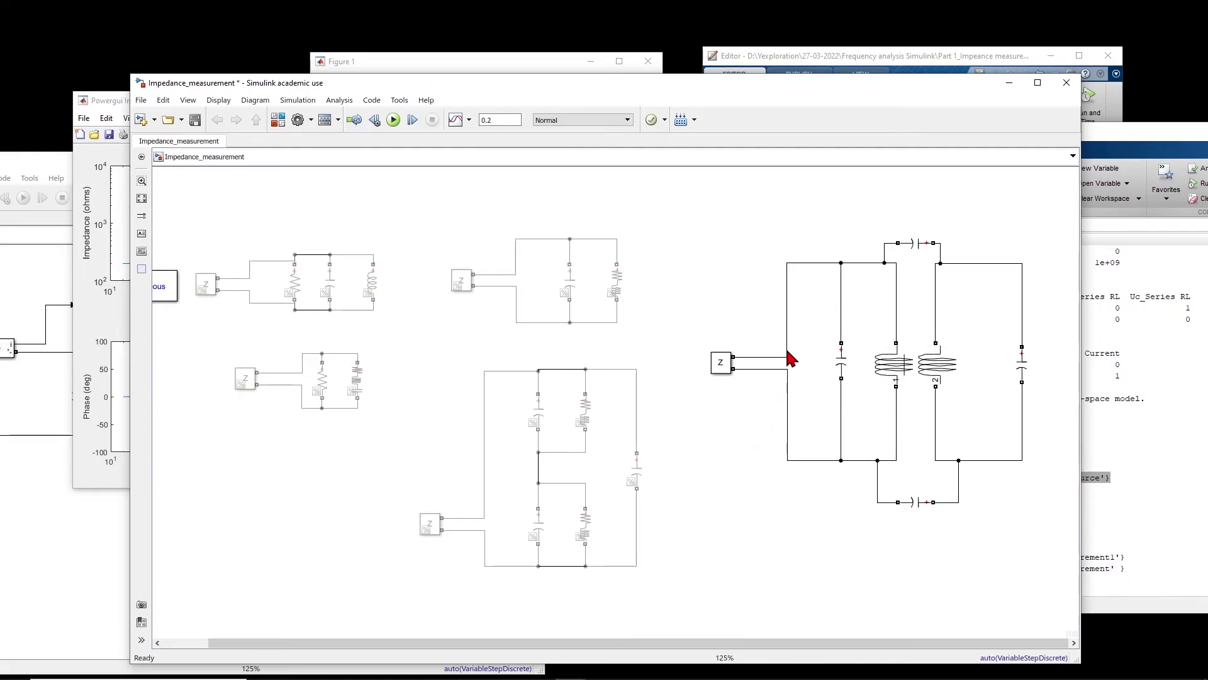
- Update the impedance tool to plot the mutual-inductance circuit, peaking near 10^5 and 10^6 Hz
{"action": "left_click", "coordinate": [106, 101]}
{"action": "left_click", "coordinate": [413, 468]}
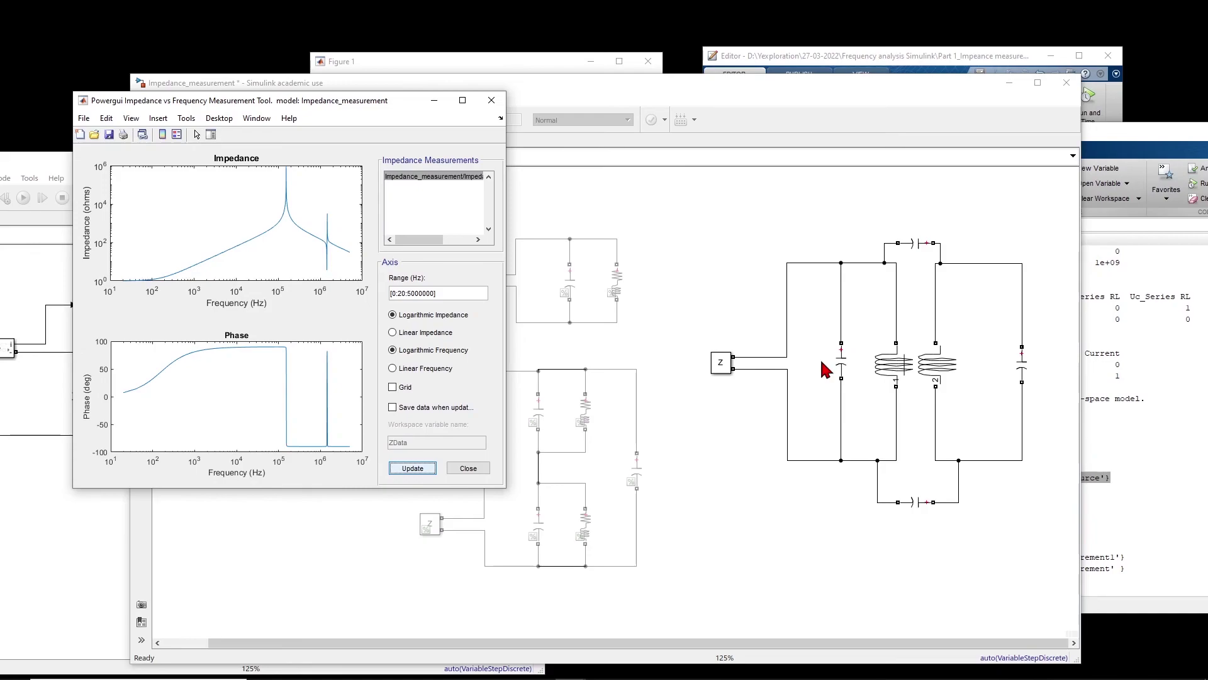
{"action": "left_click", "coordinate": [904, 359]}
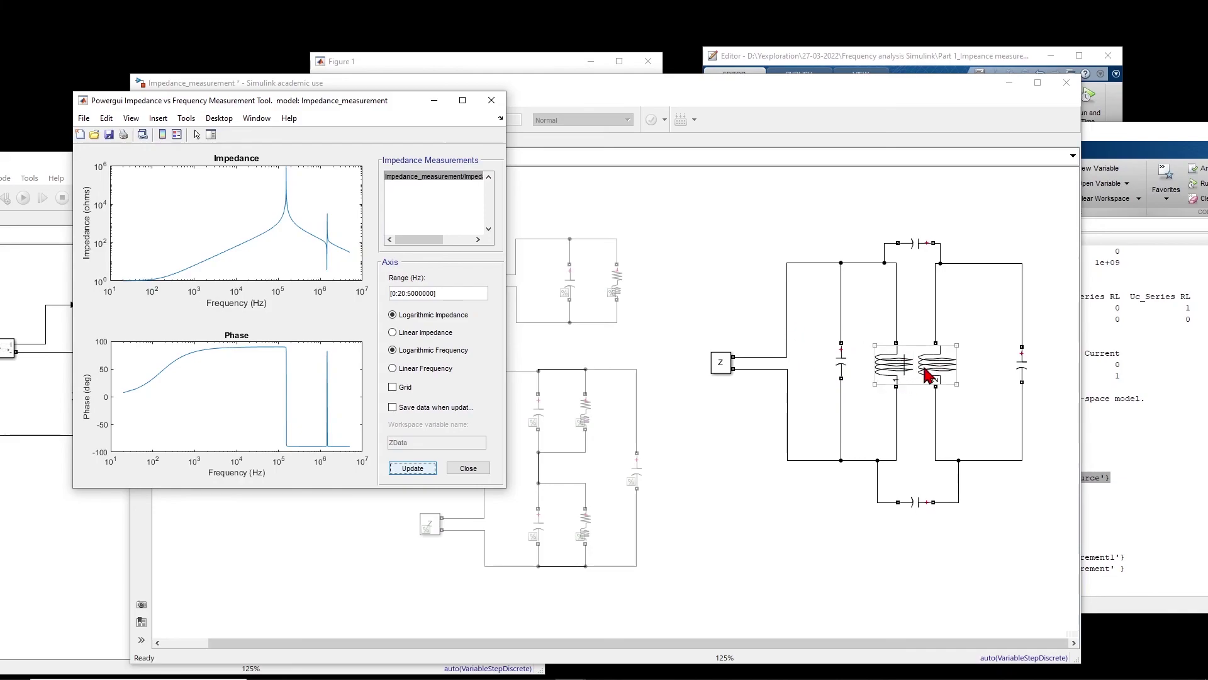